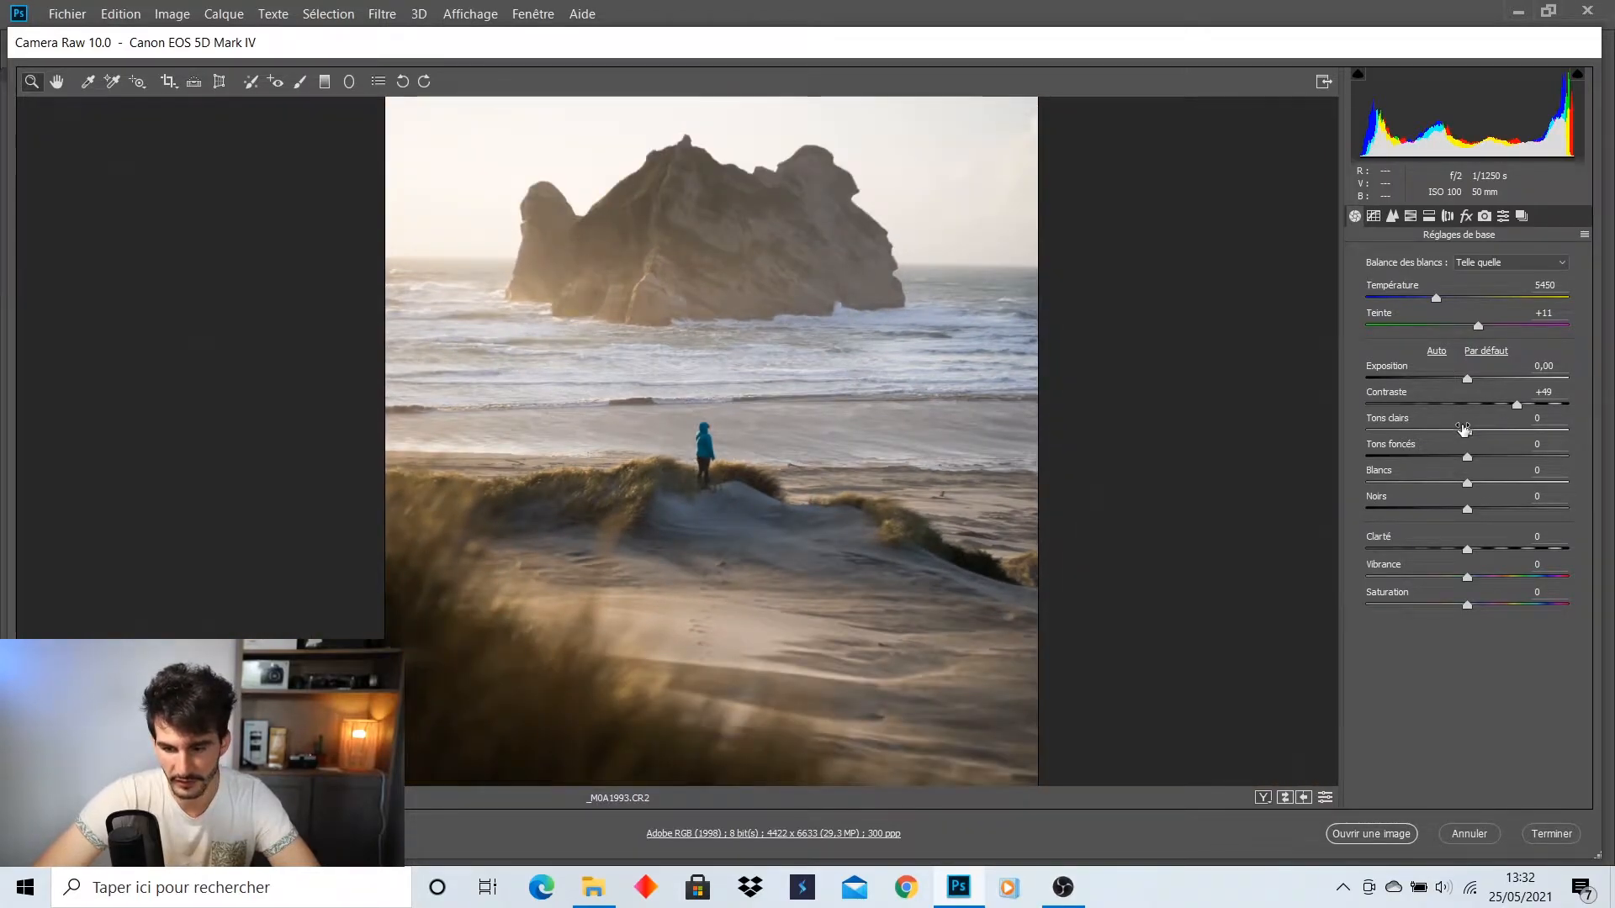
Set the photo's highlights to -36, shadows to +60, whites to +53 and blacks to -41
drag(1468, 433, 1432, 435)
scroll(1217, 454, down, 3)
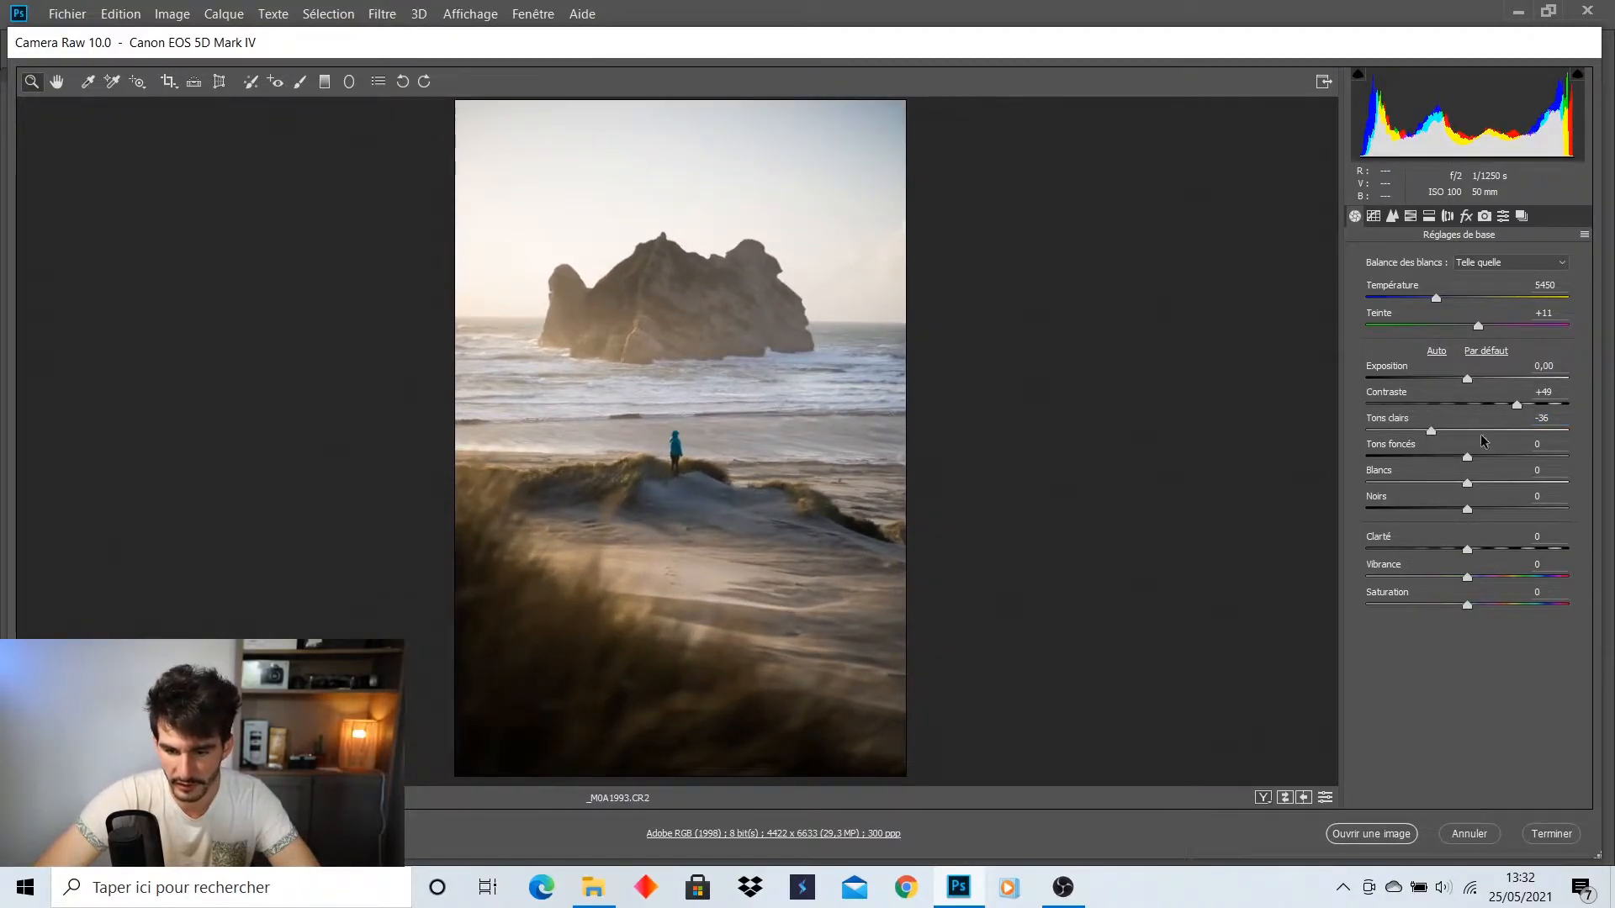
drag(1465, 460, 1529, 460)
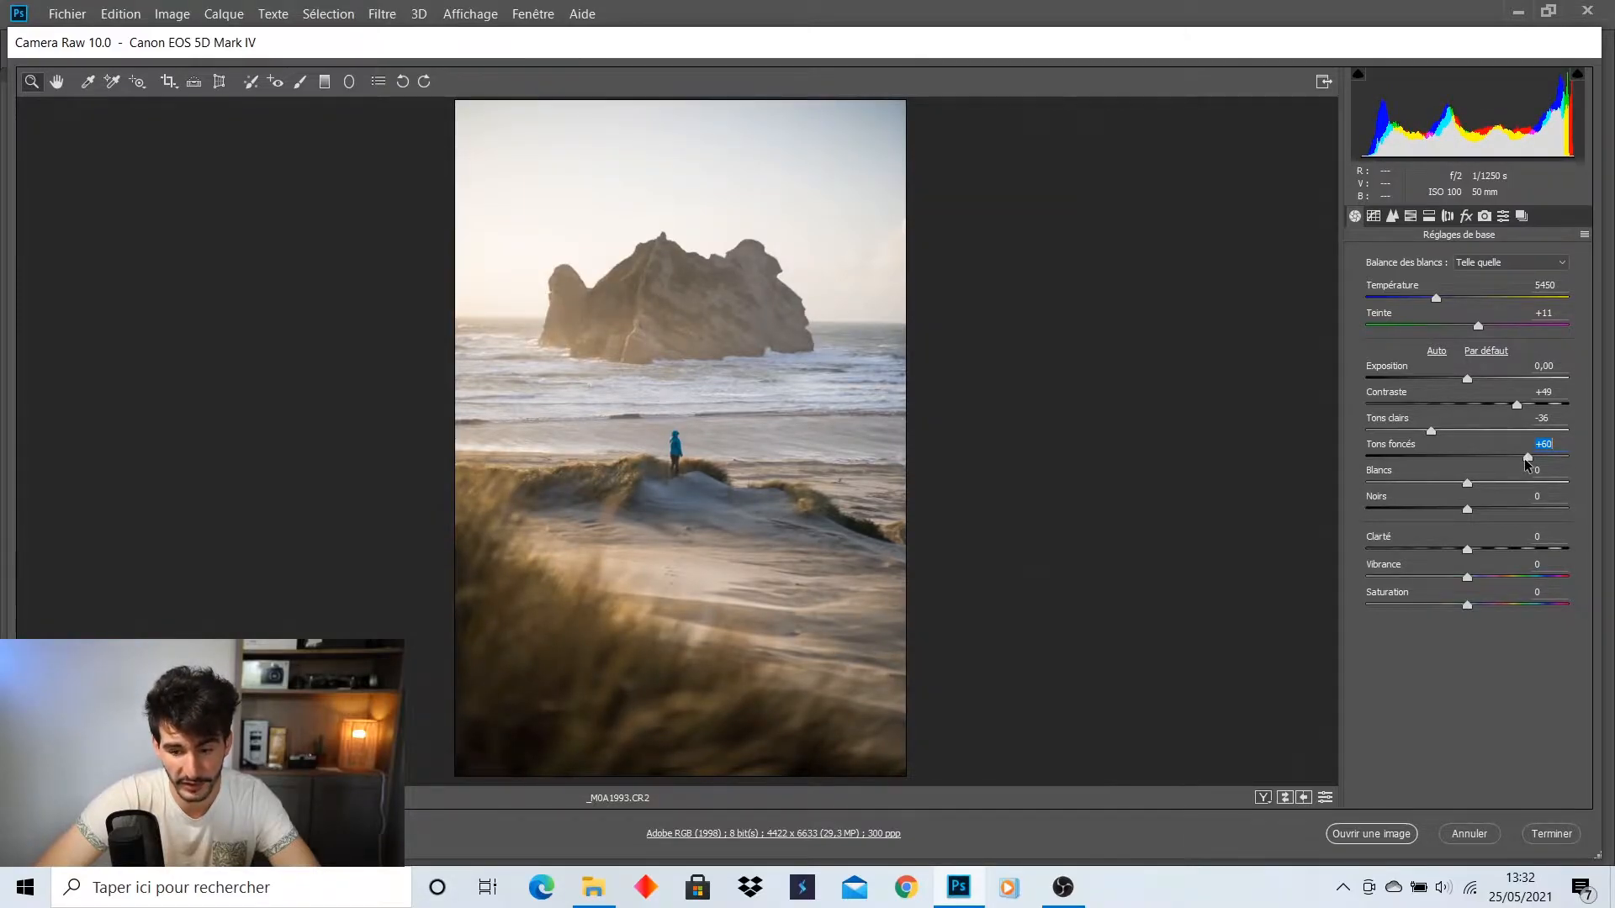
drag(1467, 486, 1513, 483)
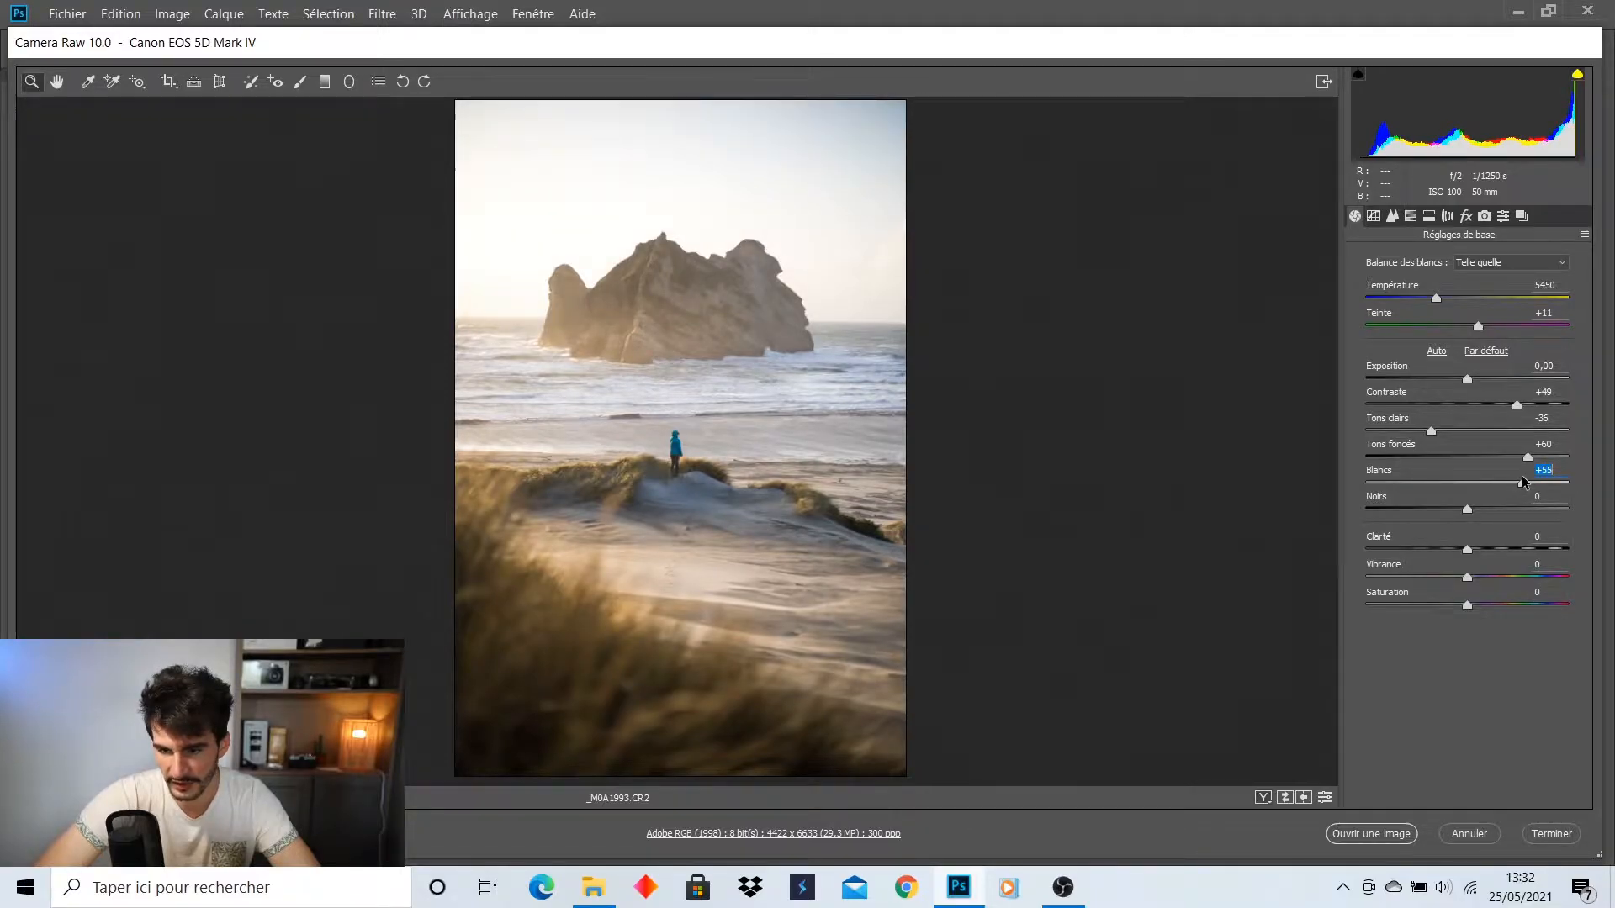
drag(1527, 481, 1425, 510)
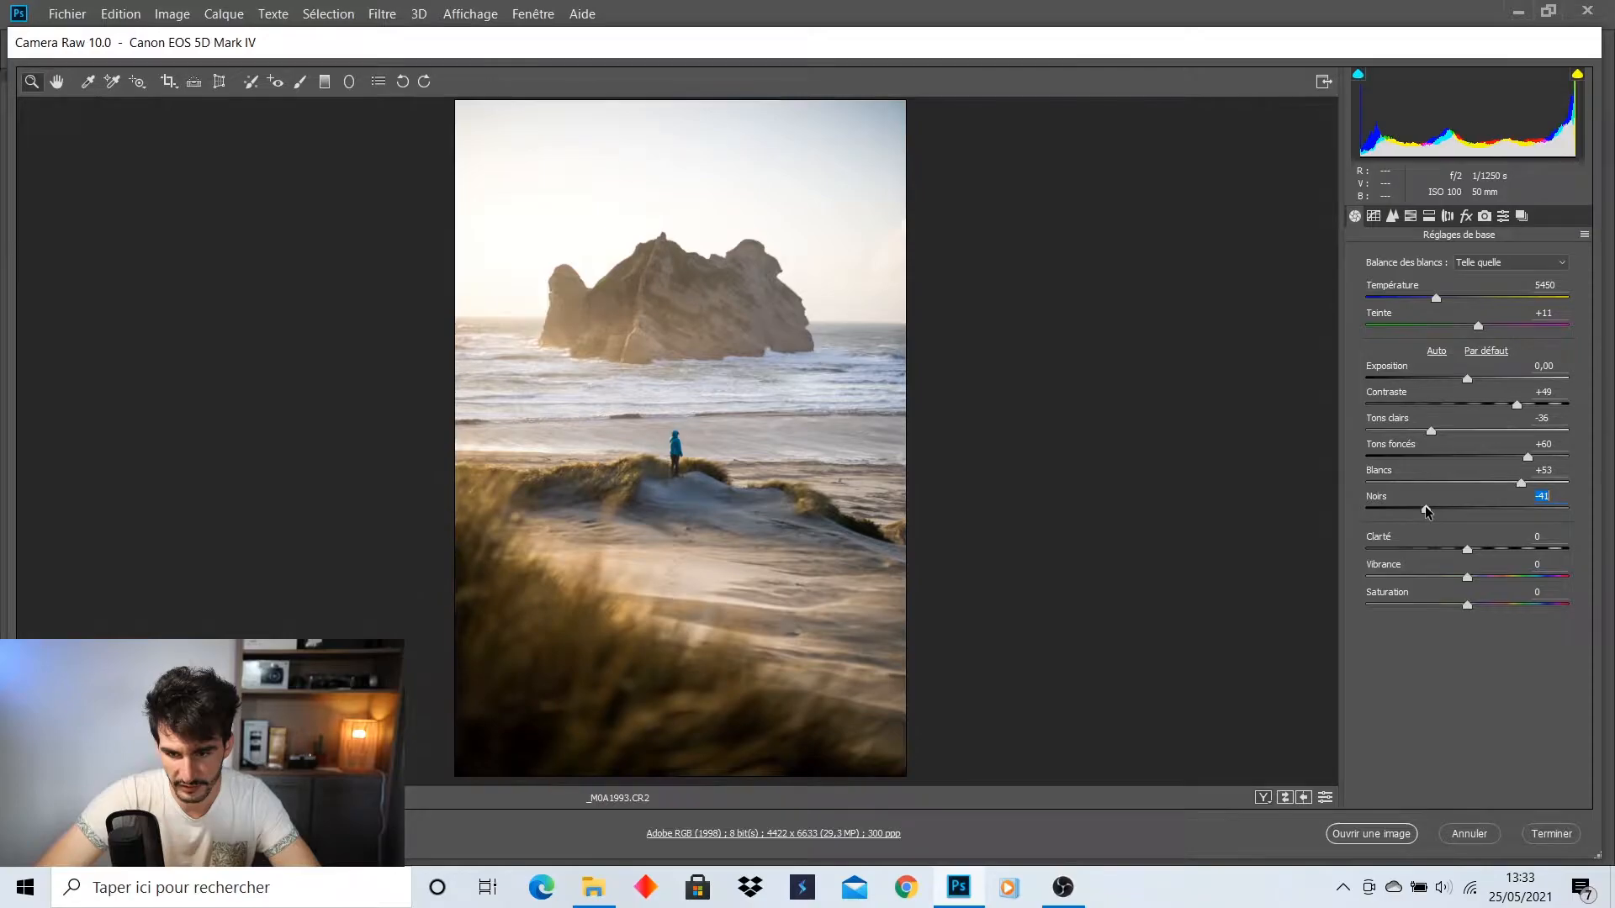
Test strong clarity on the photo, ending with a clarity of +10
click(672, 462)
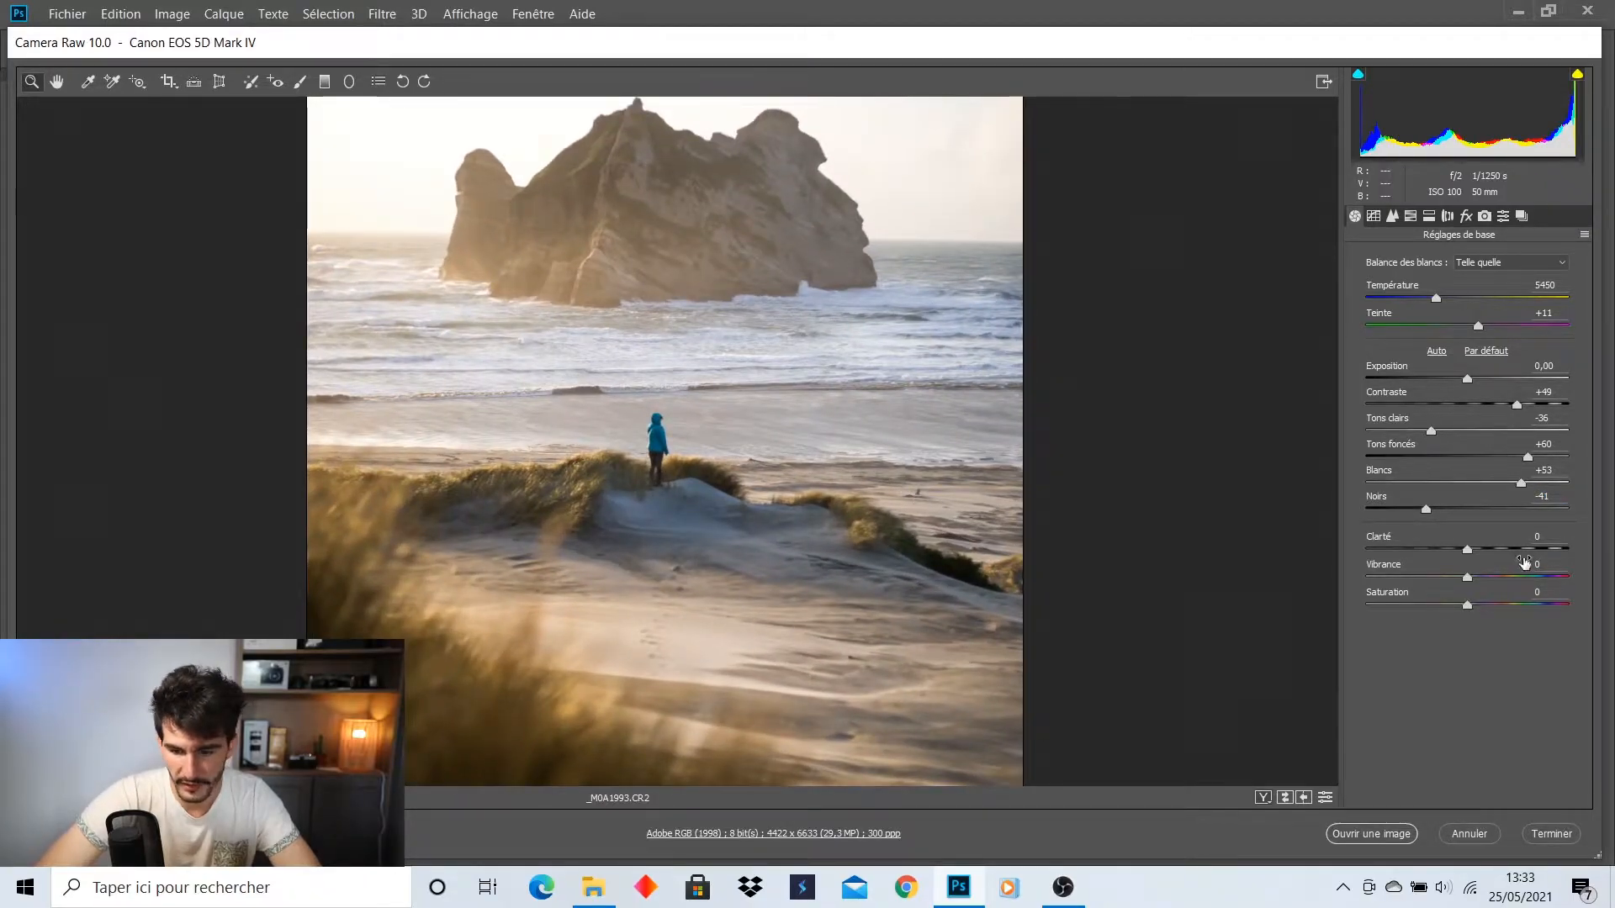
click(1468, 550)
drag(1469, 551, 1478, 551)
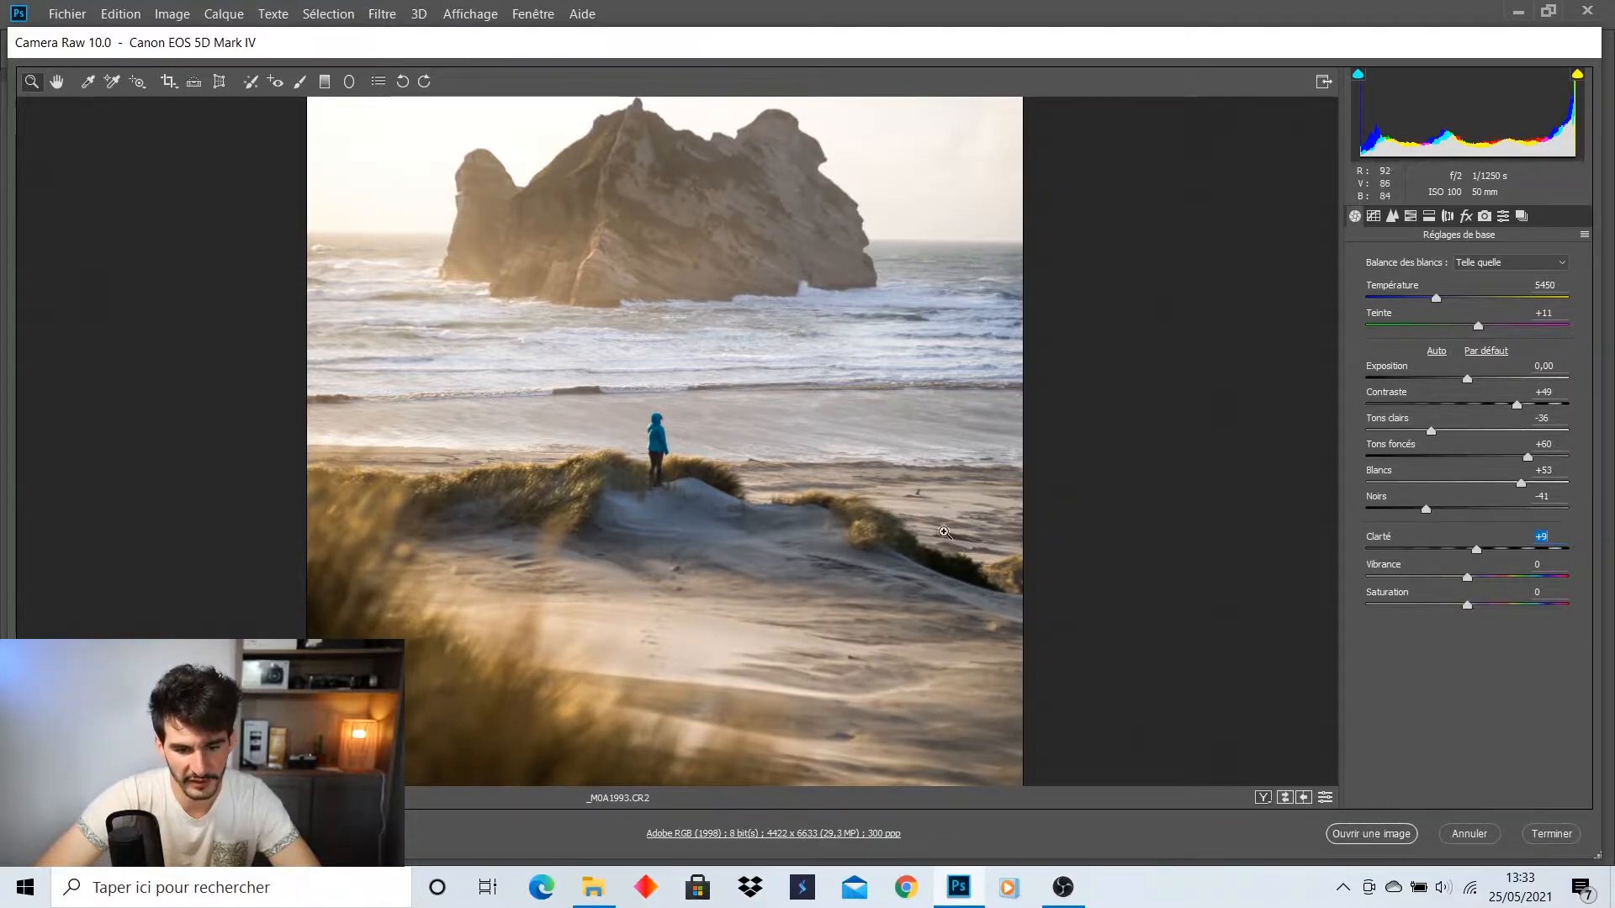
drag(953, 539, 752, 477)
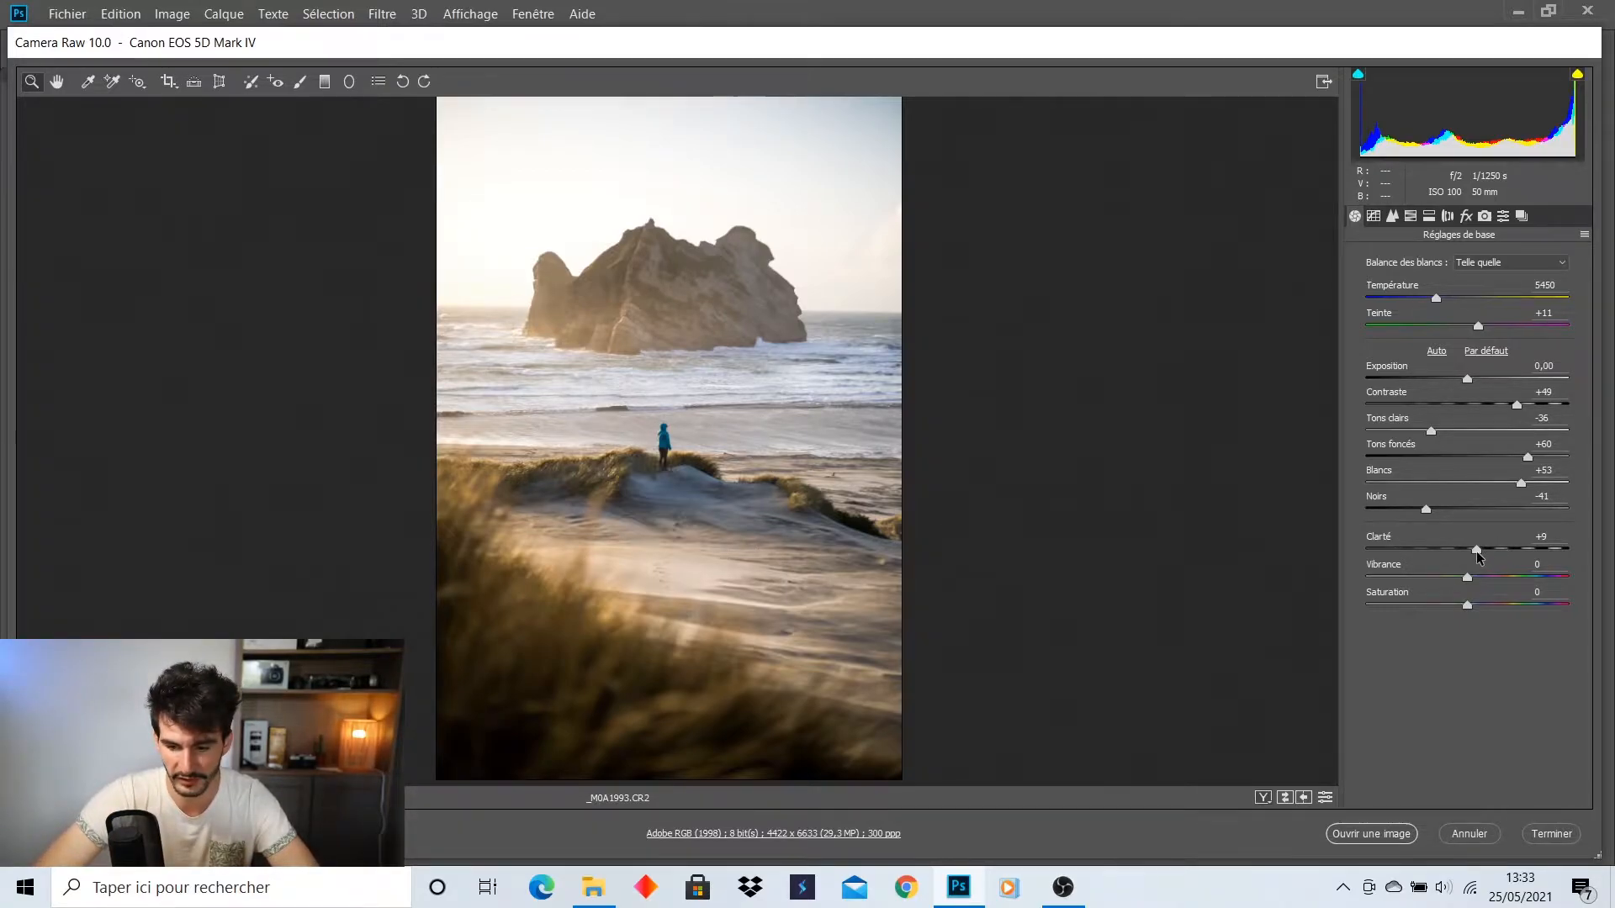
drag(1477, 550, 1573, 551)
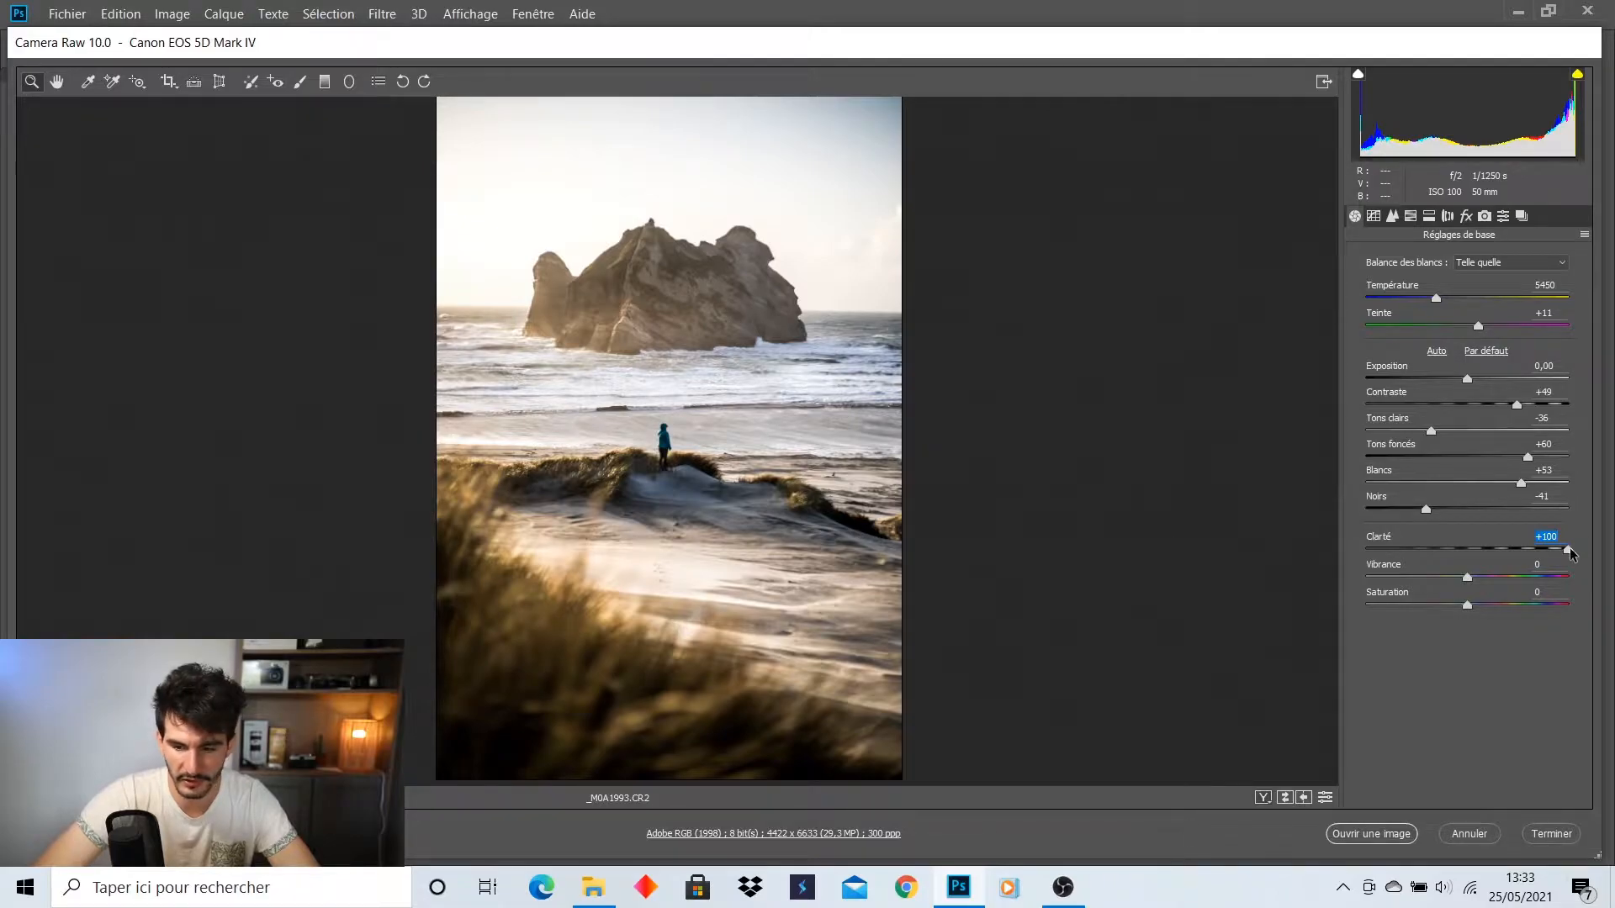
drag(1582, 551, 1479, 553)
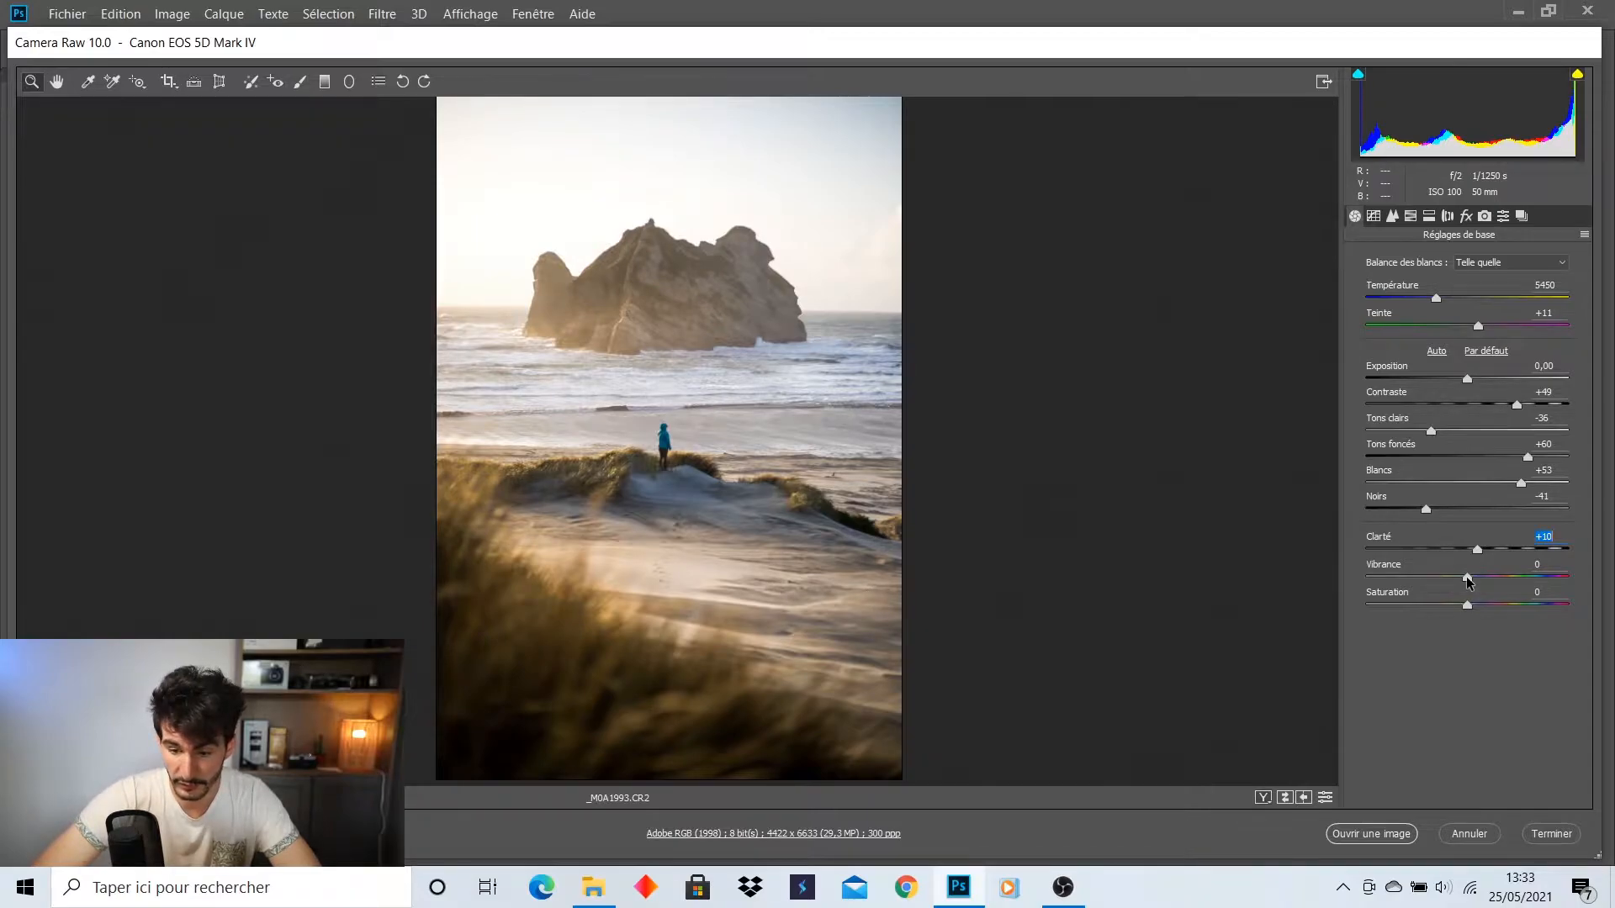
Set the photo's vibrance to +40 and its saturation to -15
drag(1467, 580, 1502, 579)
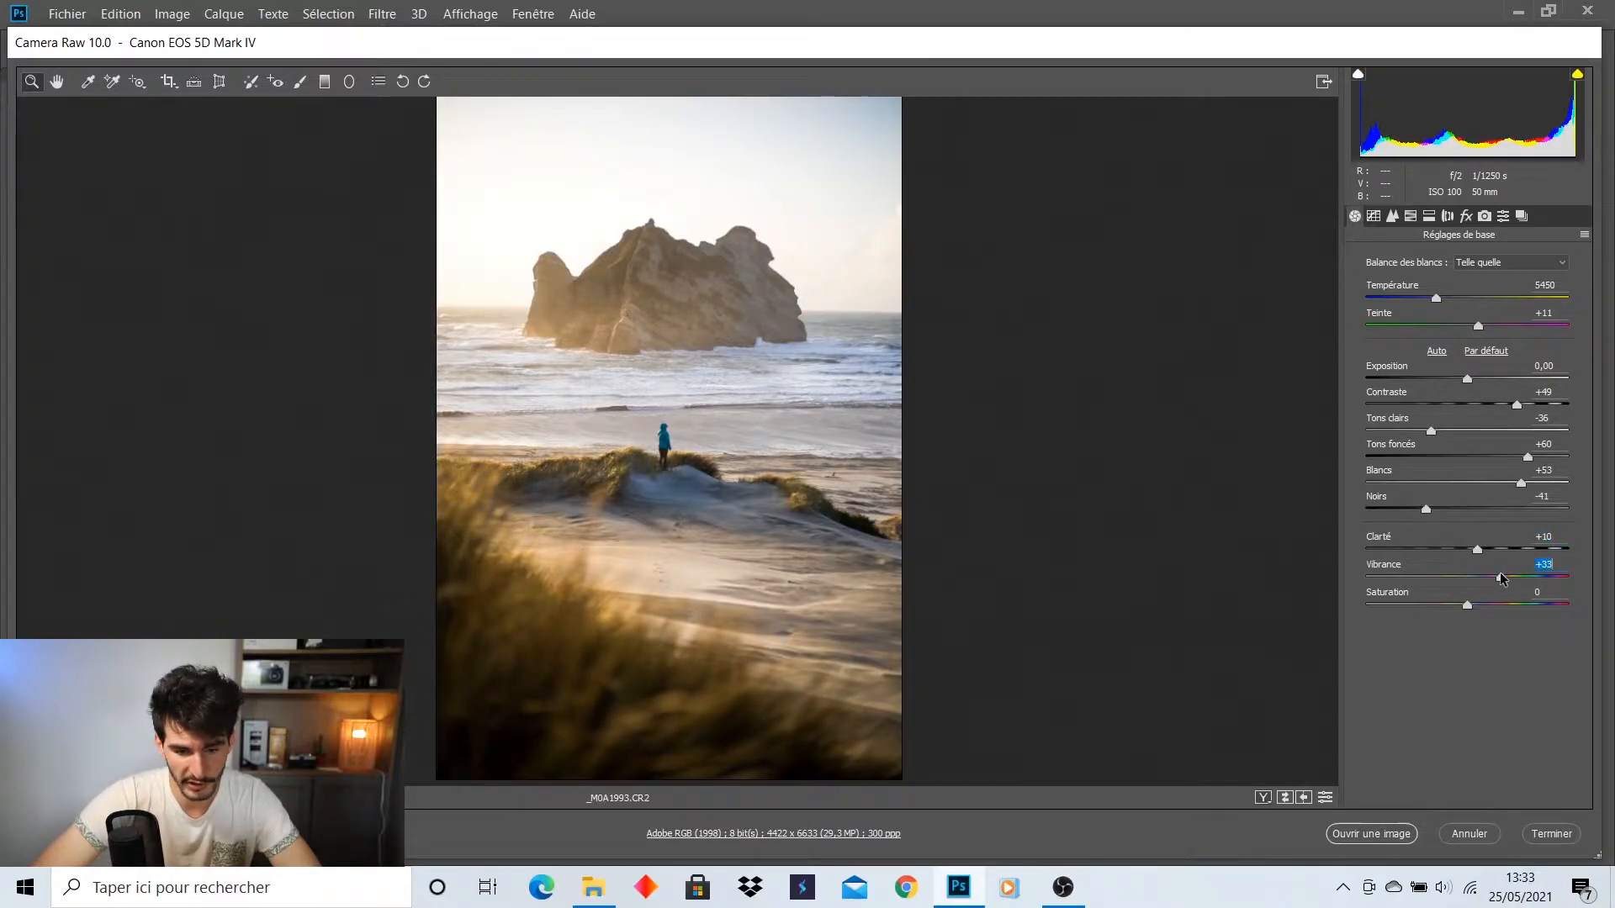
drag(1466, 603, 1452, 606)
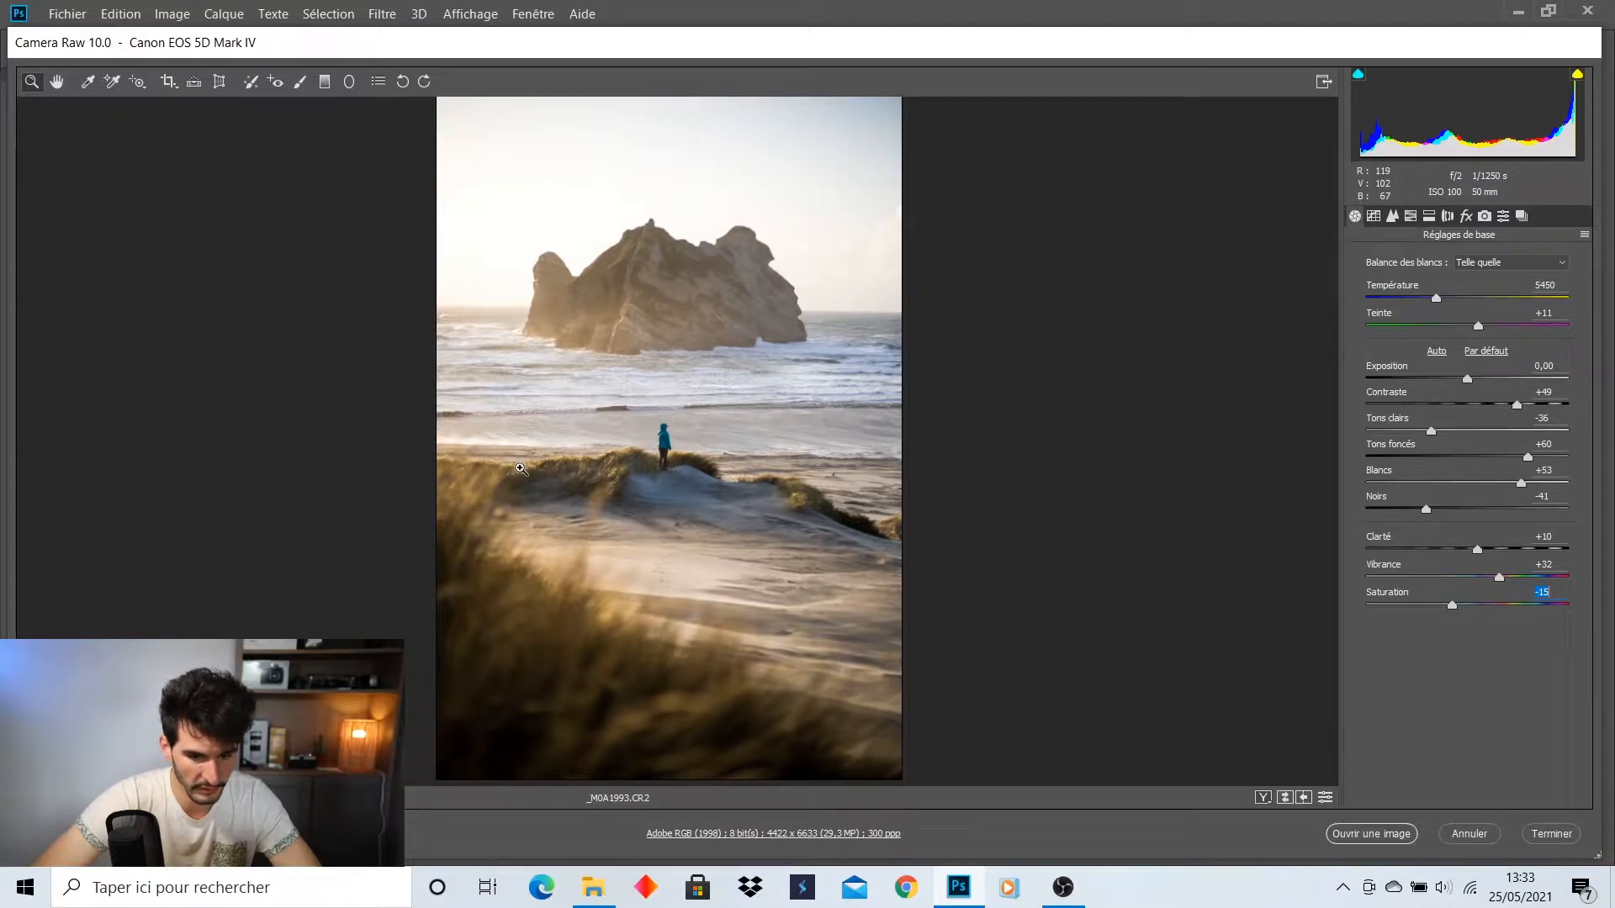
click(688, 439)
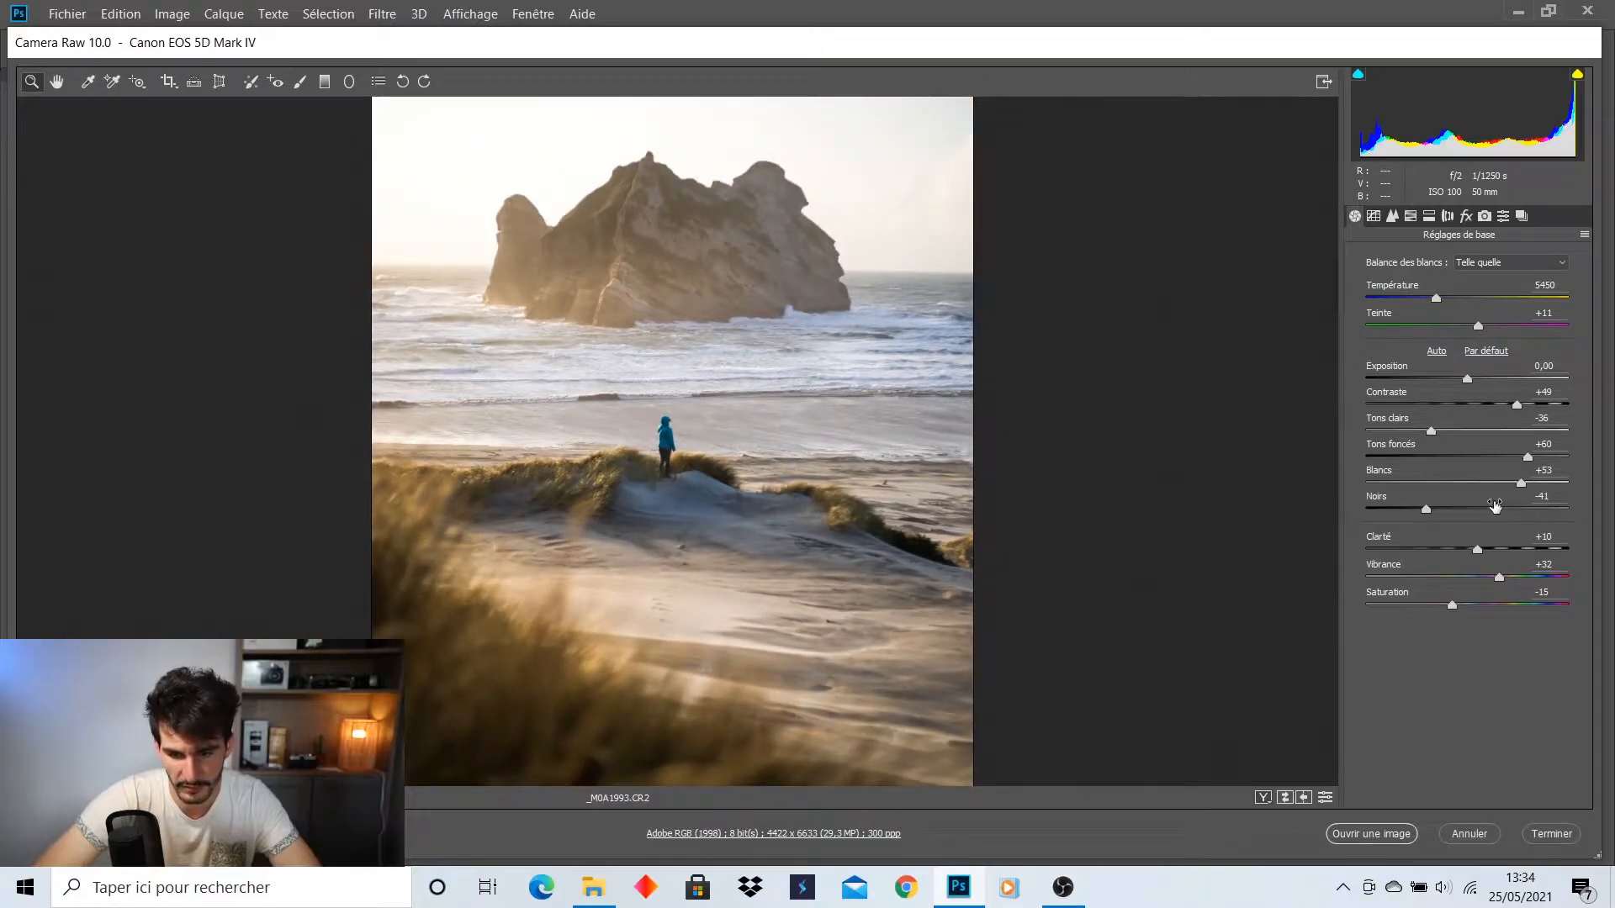
mouse_move(1499, 577)
mouse_down()
mouse_move(1539, 577)
mouse_move(1457, 586)
mouse_move(1506, 579)
mouse_up()
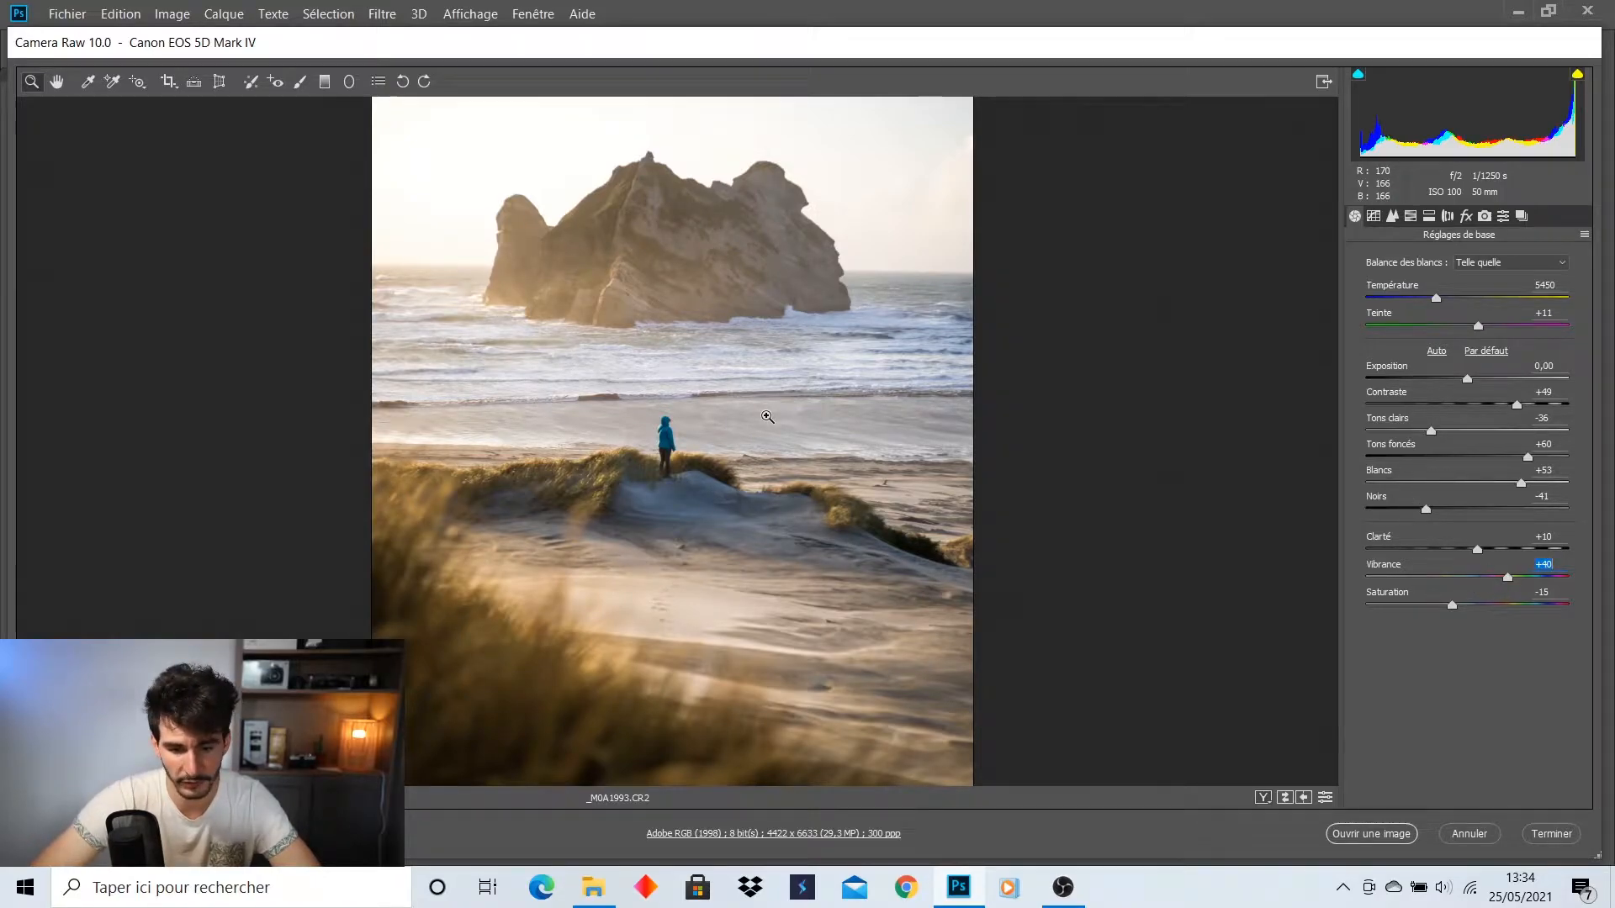
alt+click(775, 436)
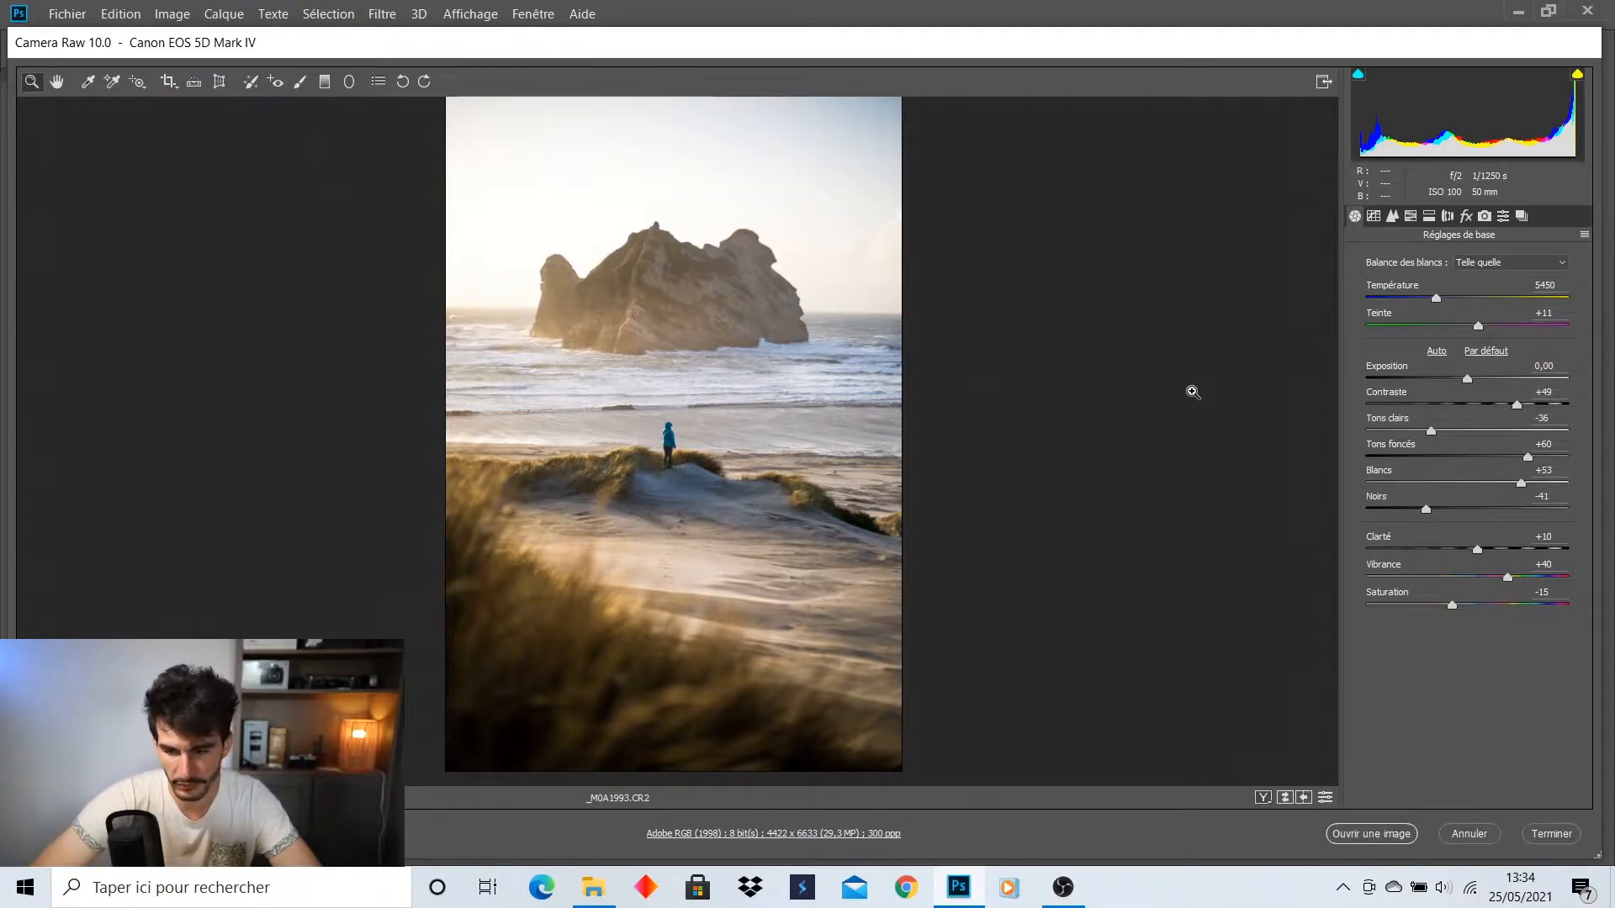
Warm the white balance by setting the temperature to 5800
drag(1436, 303, 1446, 301)
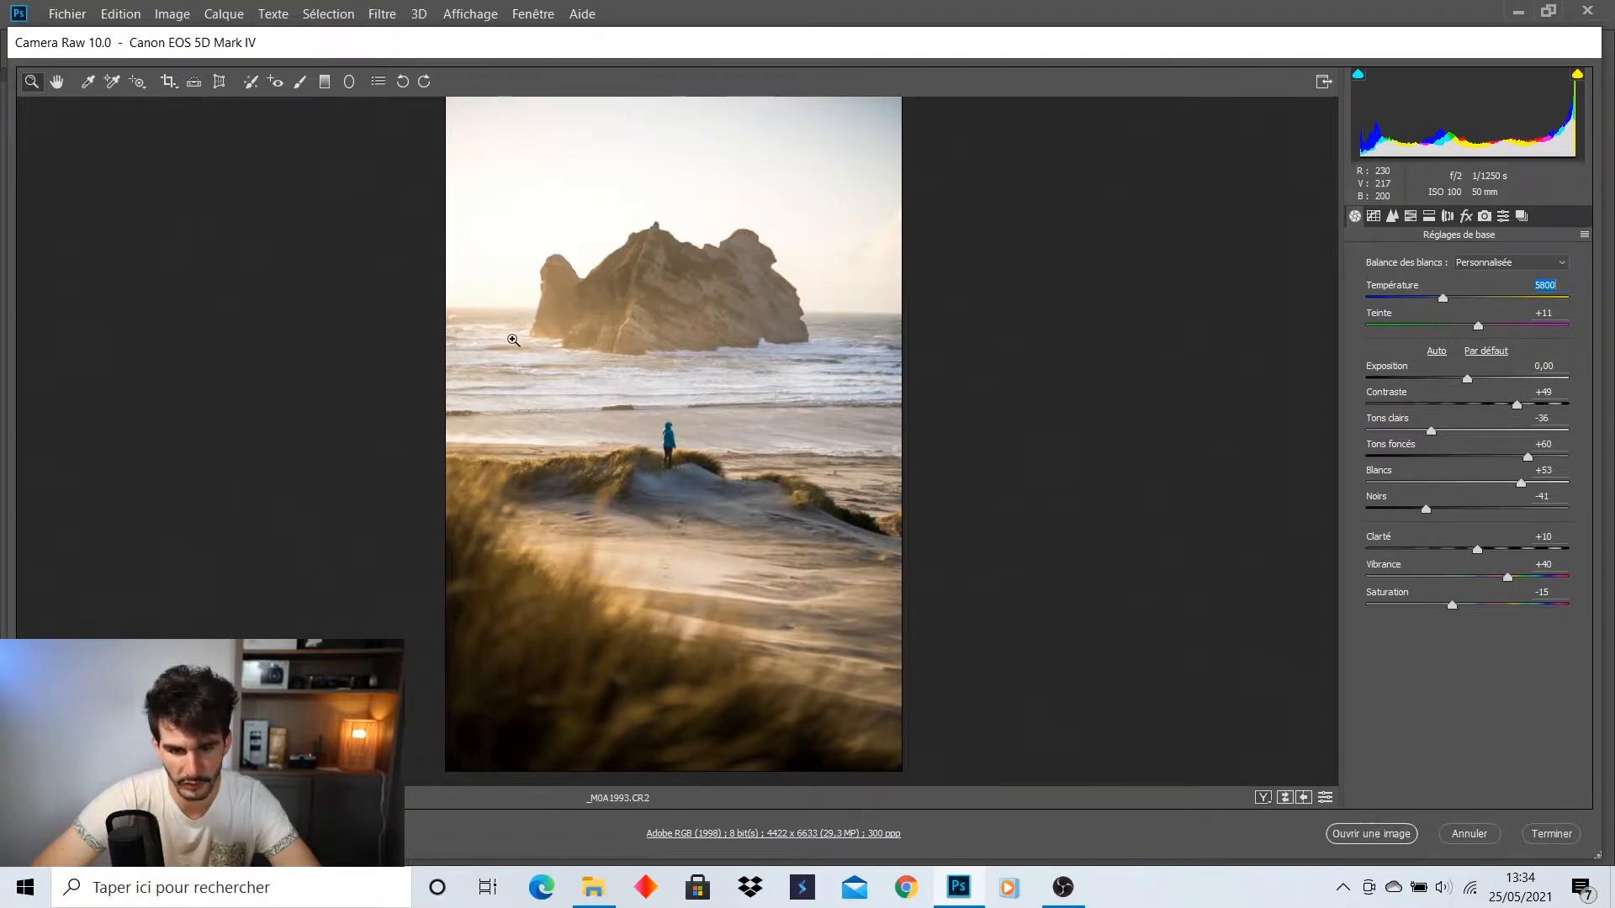
drag(642, 342, 699, 412)
drag(662, 513, 735, 510)
Add highlight, midtone and shadow points to the RGB point curve and slightly raise the upper two, with the midtone at input 126, output 133
key(ctrl+alt+2)
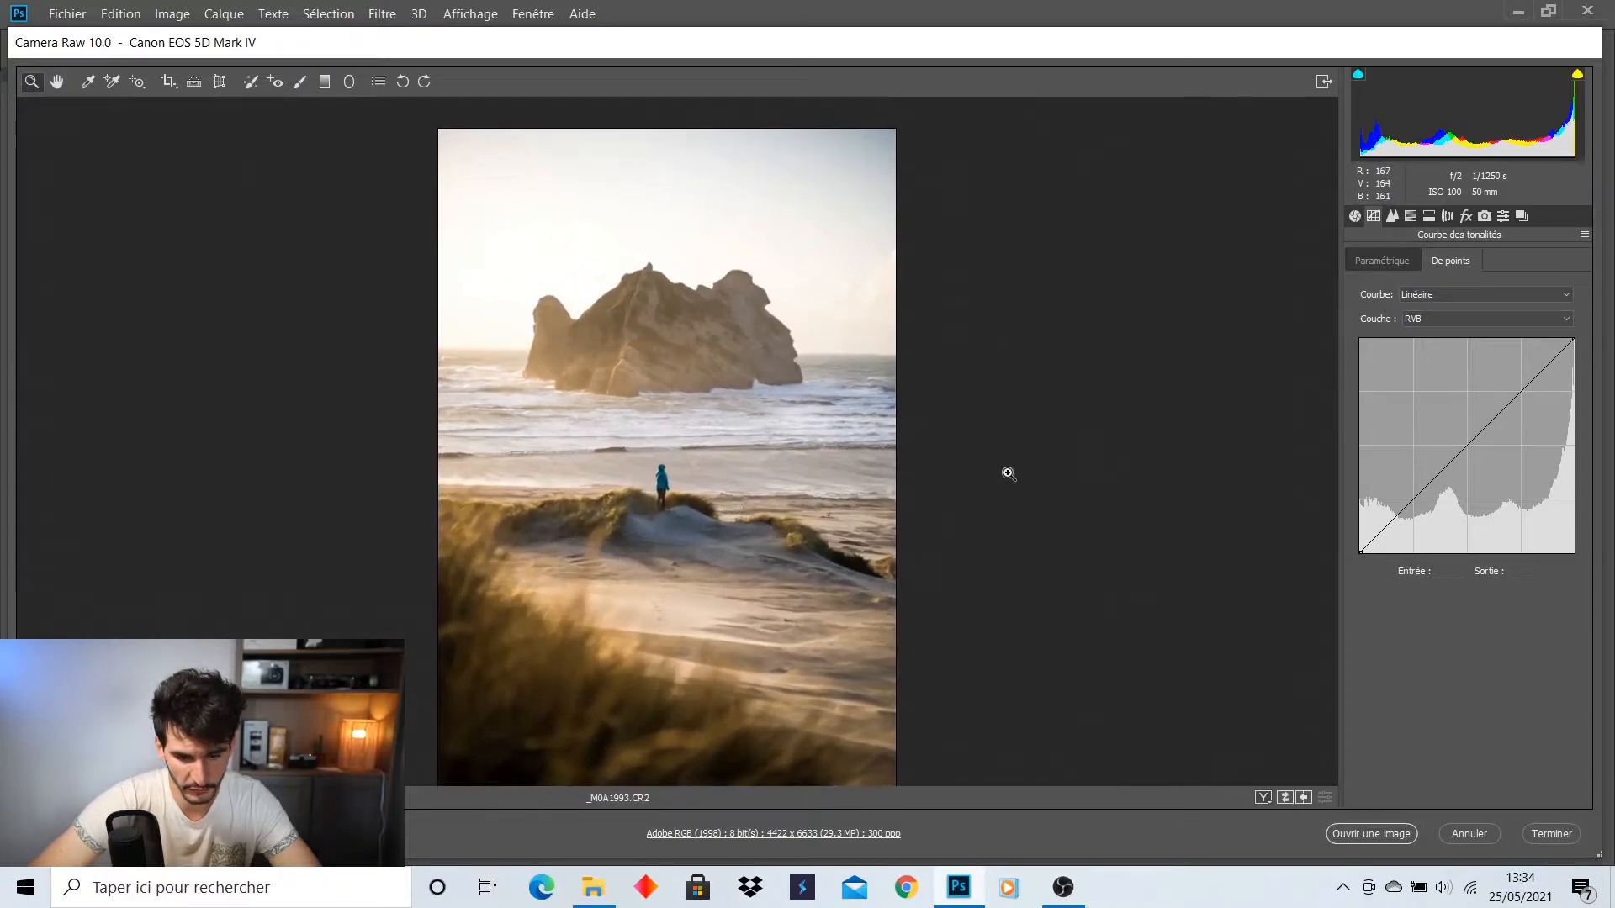
click(1520, 391)
click(1466, 446)
click(1412, 501)
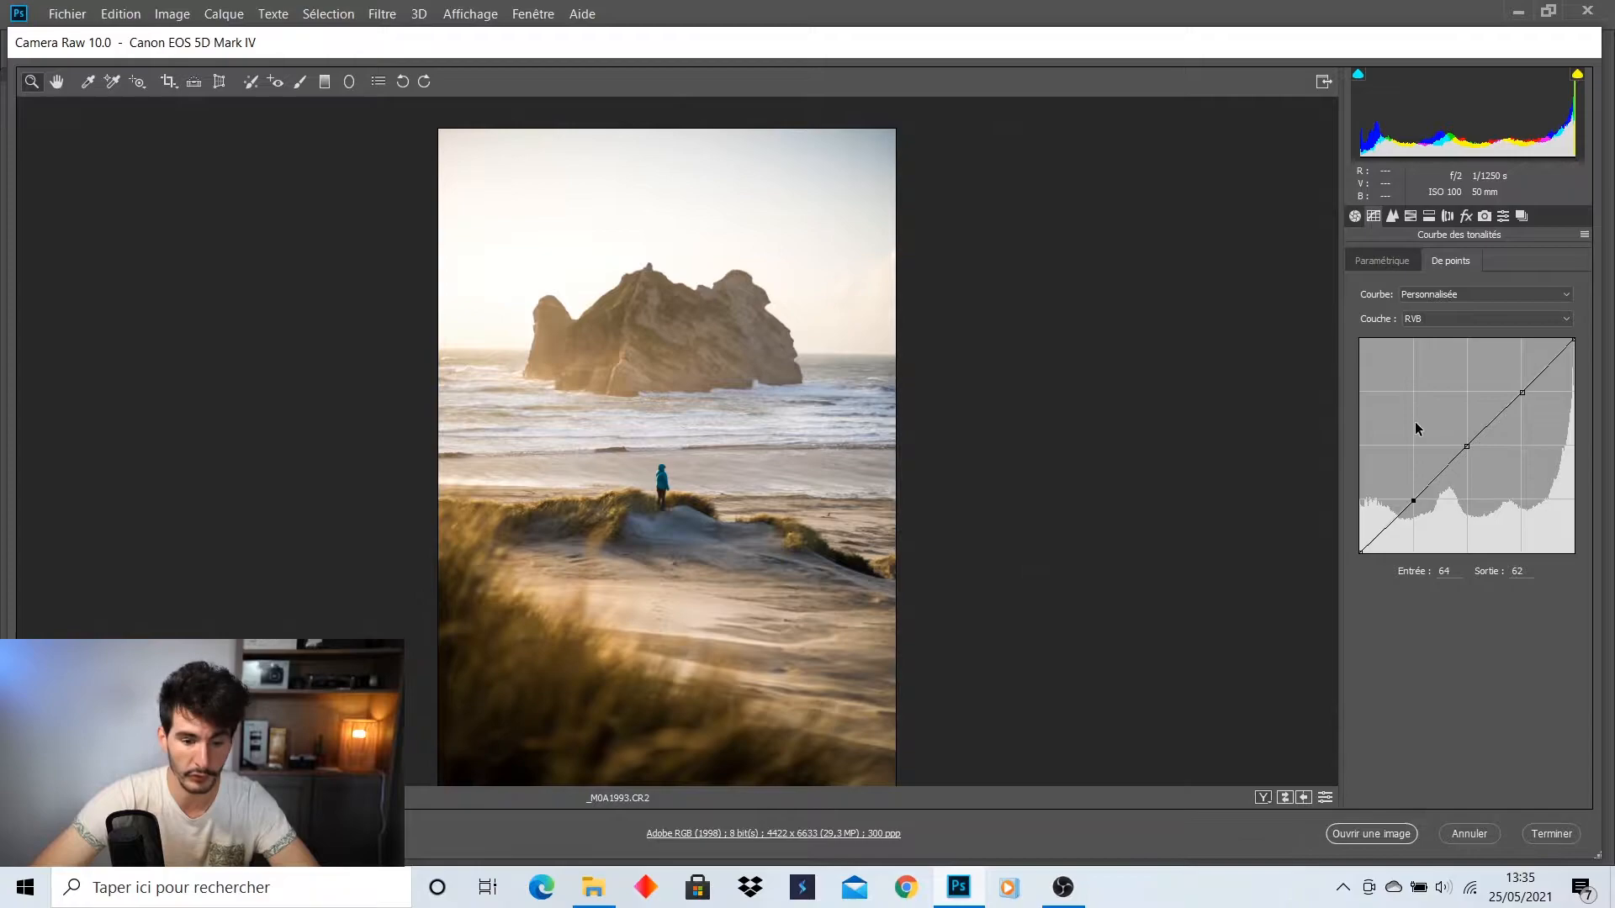
drag(1523, 393, 1518, 388)
drag(1464, 449, 1465, 441)
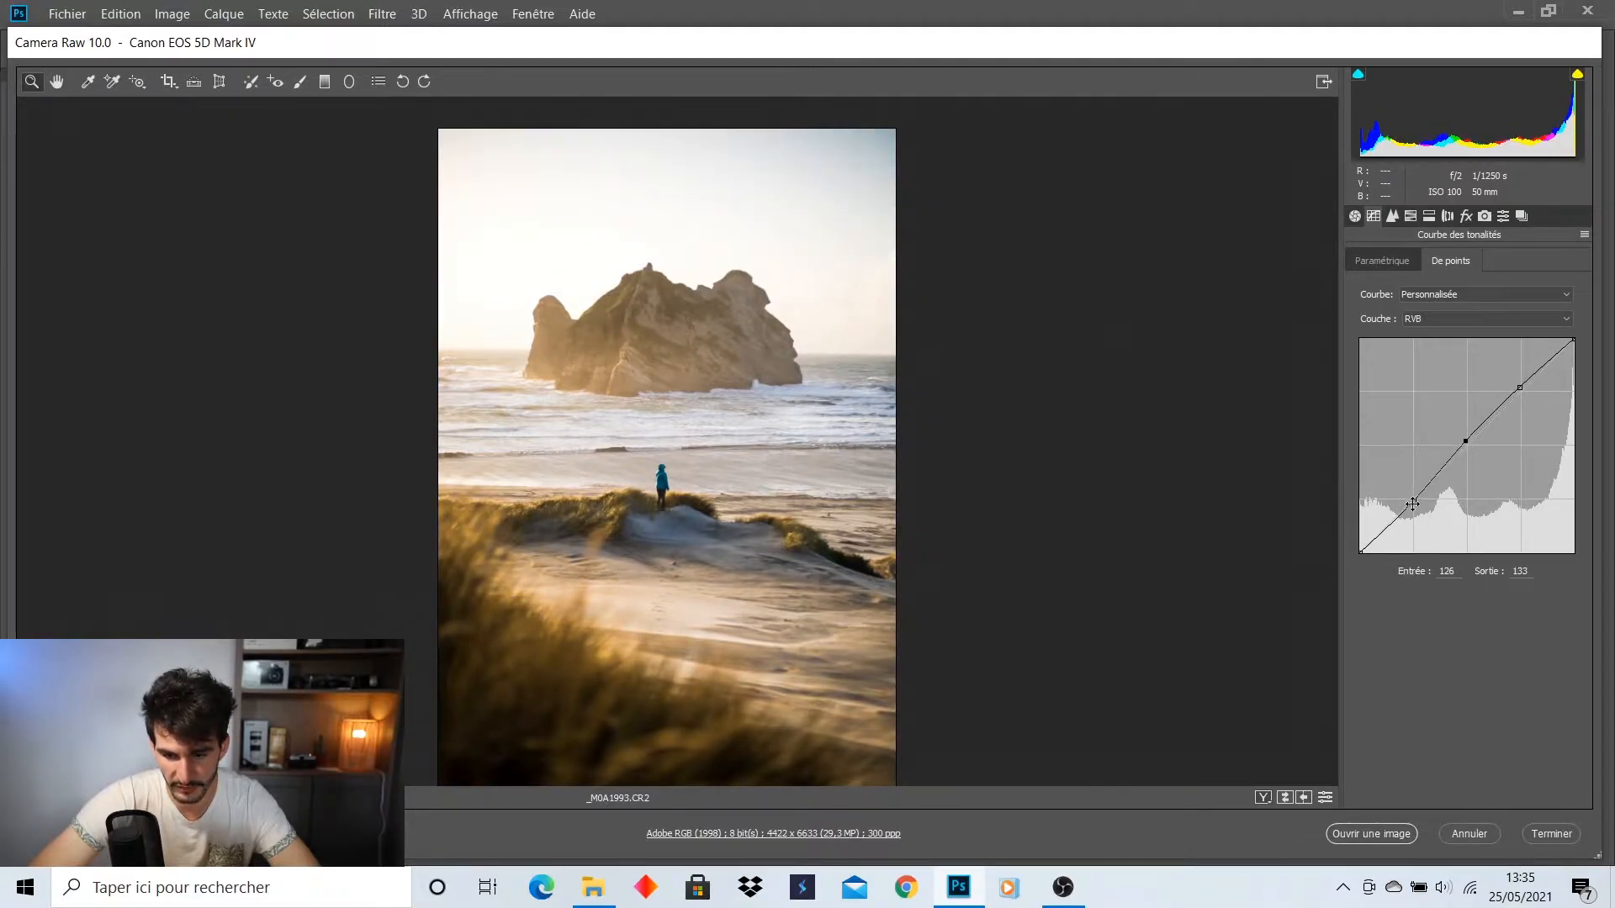
Raise the curve's black end point to output 10 and slightly lower its white end point, adding an anchor point beside each end
drag(1412, 504, 1353, 544)
click(1368, 543)
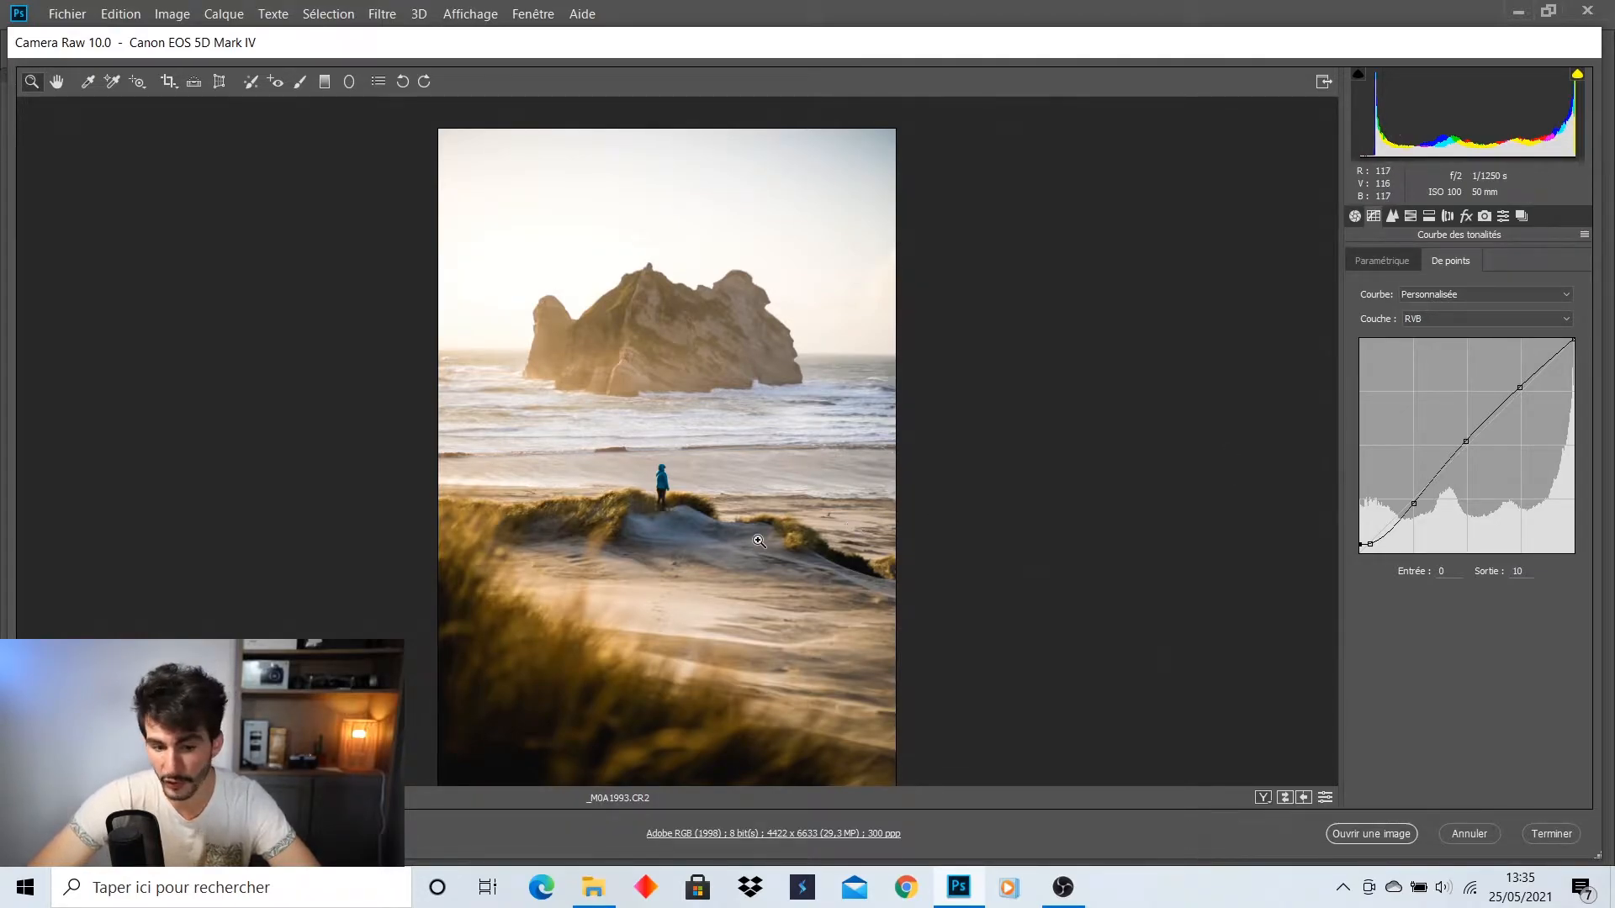
click(1559, 348)
drag(1574, 339, 1573, 343)
Move the curve's highlight point to input 193, output 204, and its midtone point to input 127, output 134
drag(1517, 390, 1522, 382)
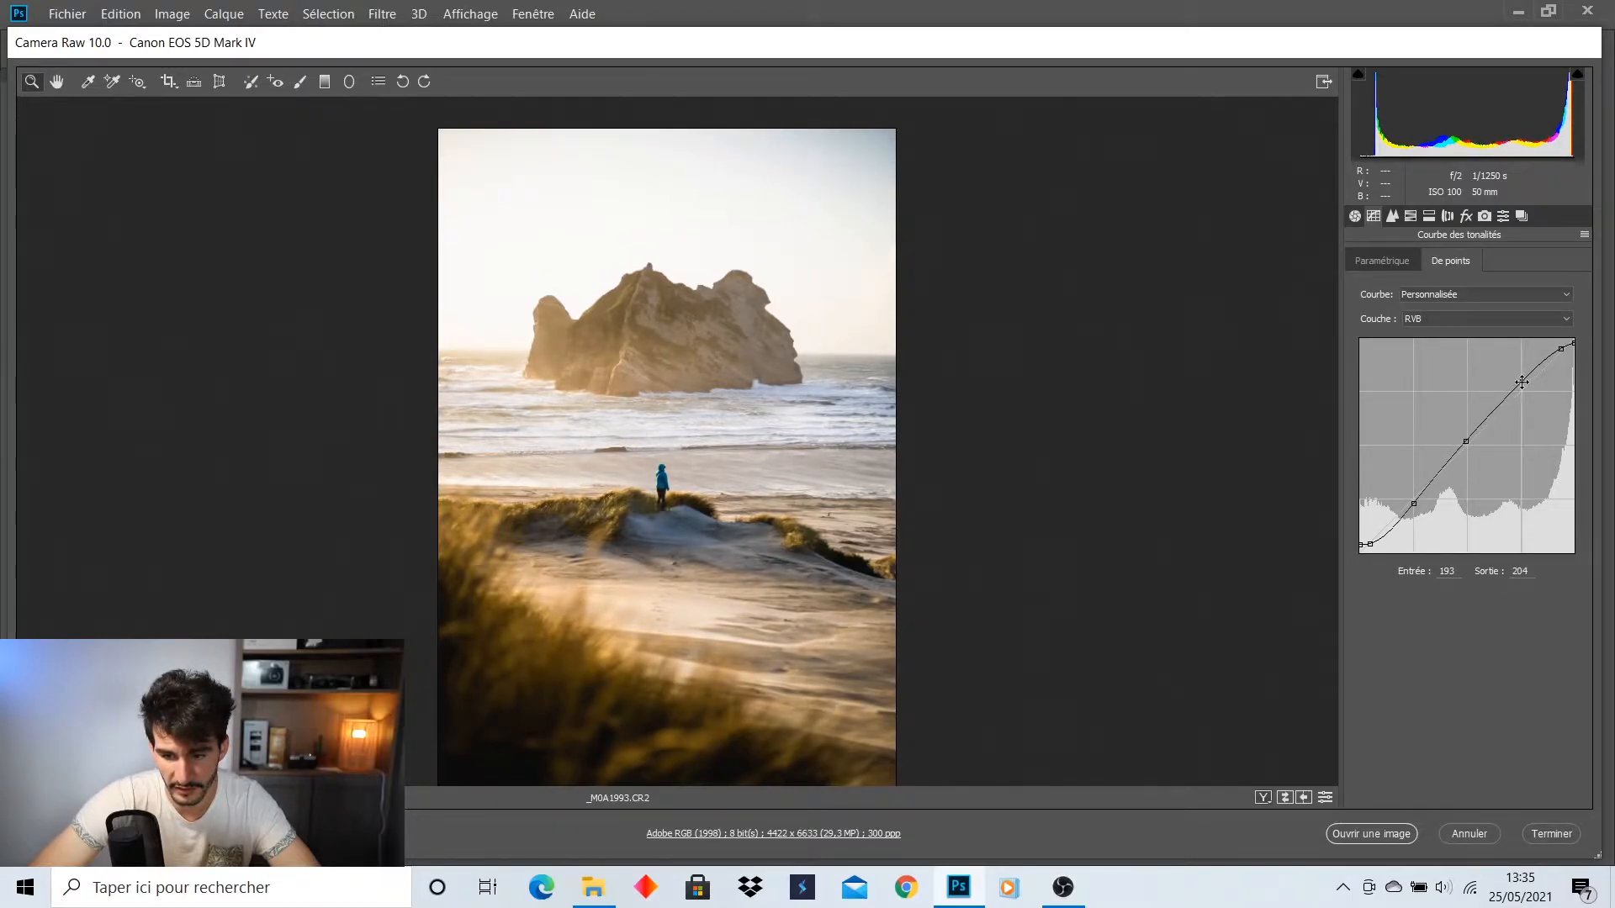
click(1465, 441)
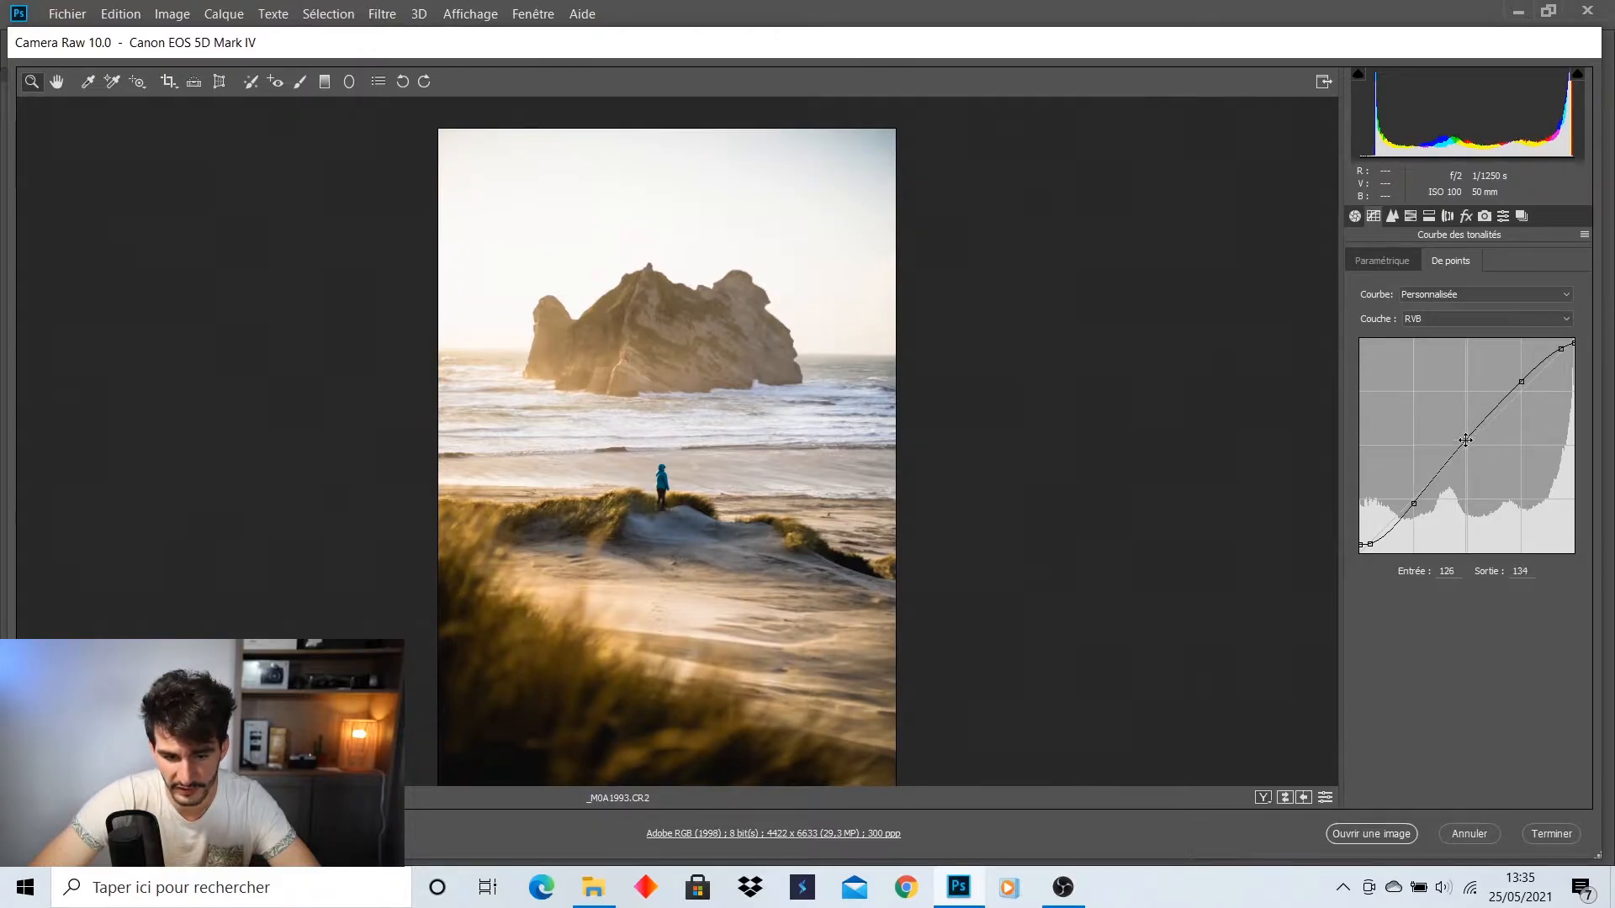
drag(1465, 440, 1465, 439)
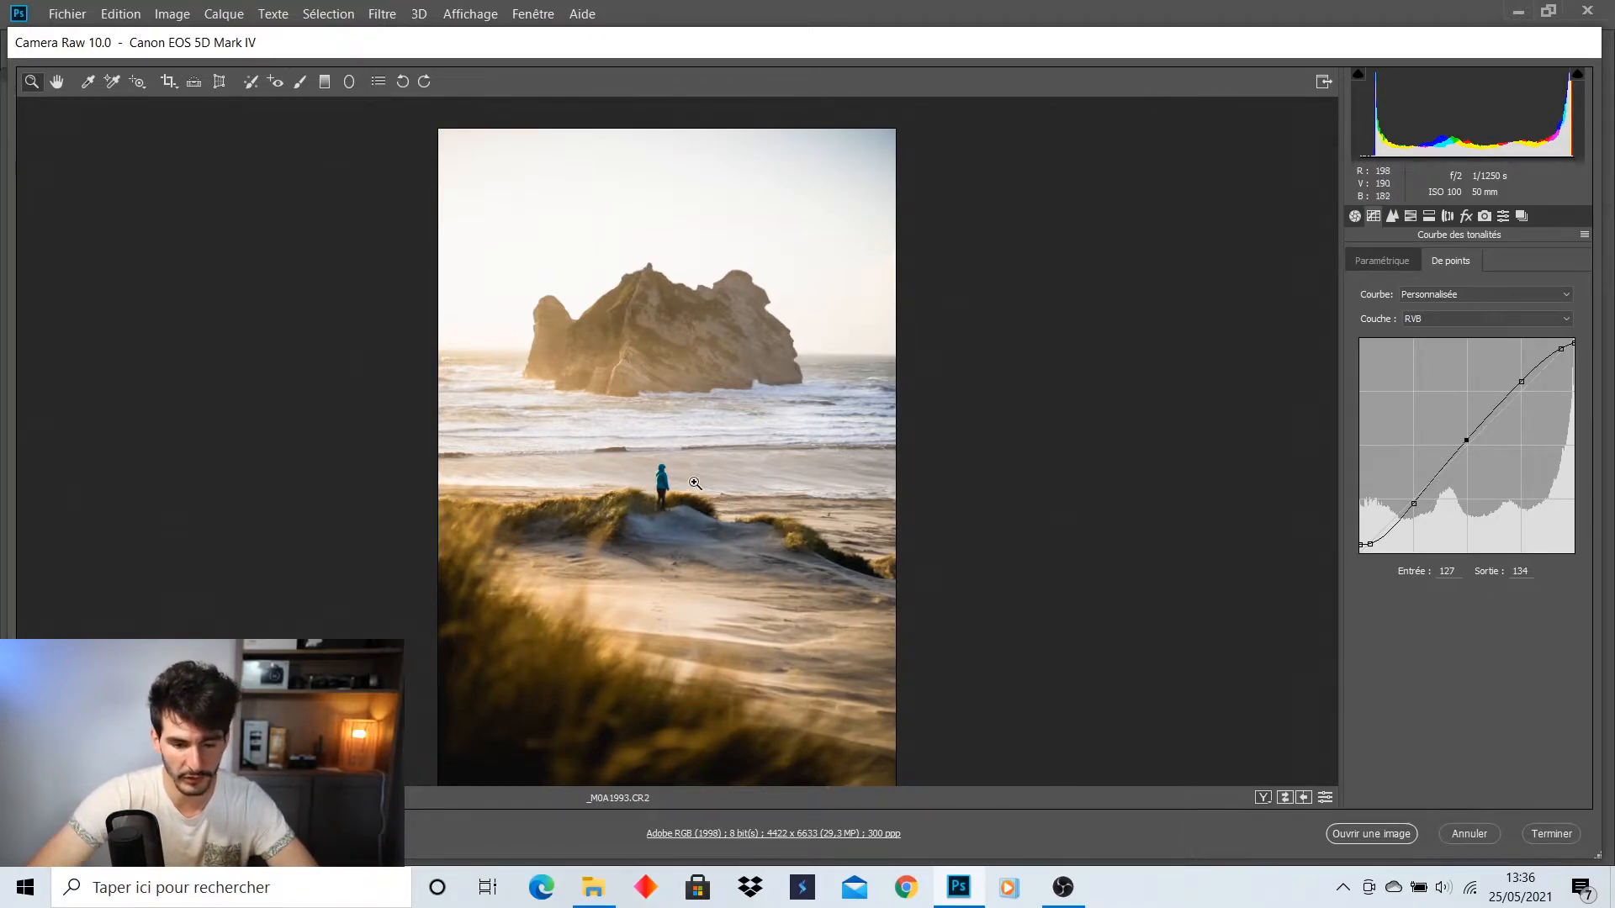
Draw a graduated filter from the top of the sky down to the standing figure and reset its exposure, clarity and dehaze to 0
click(639, 498)
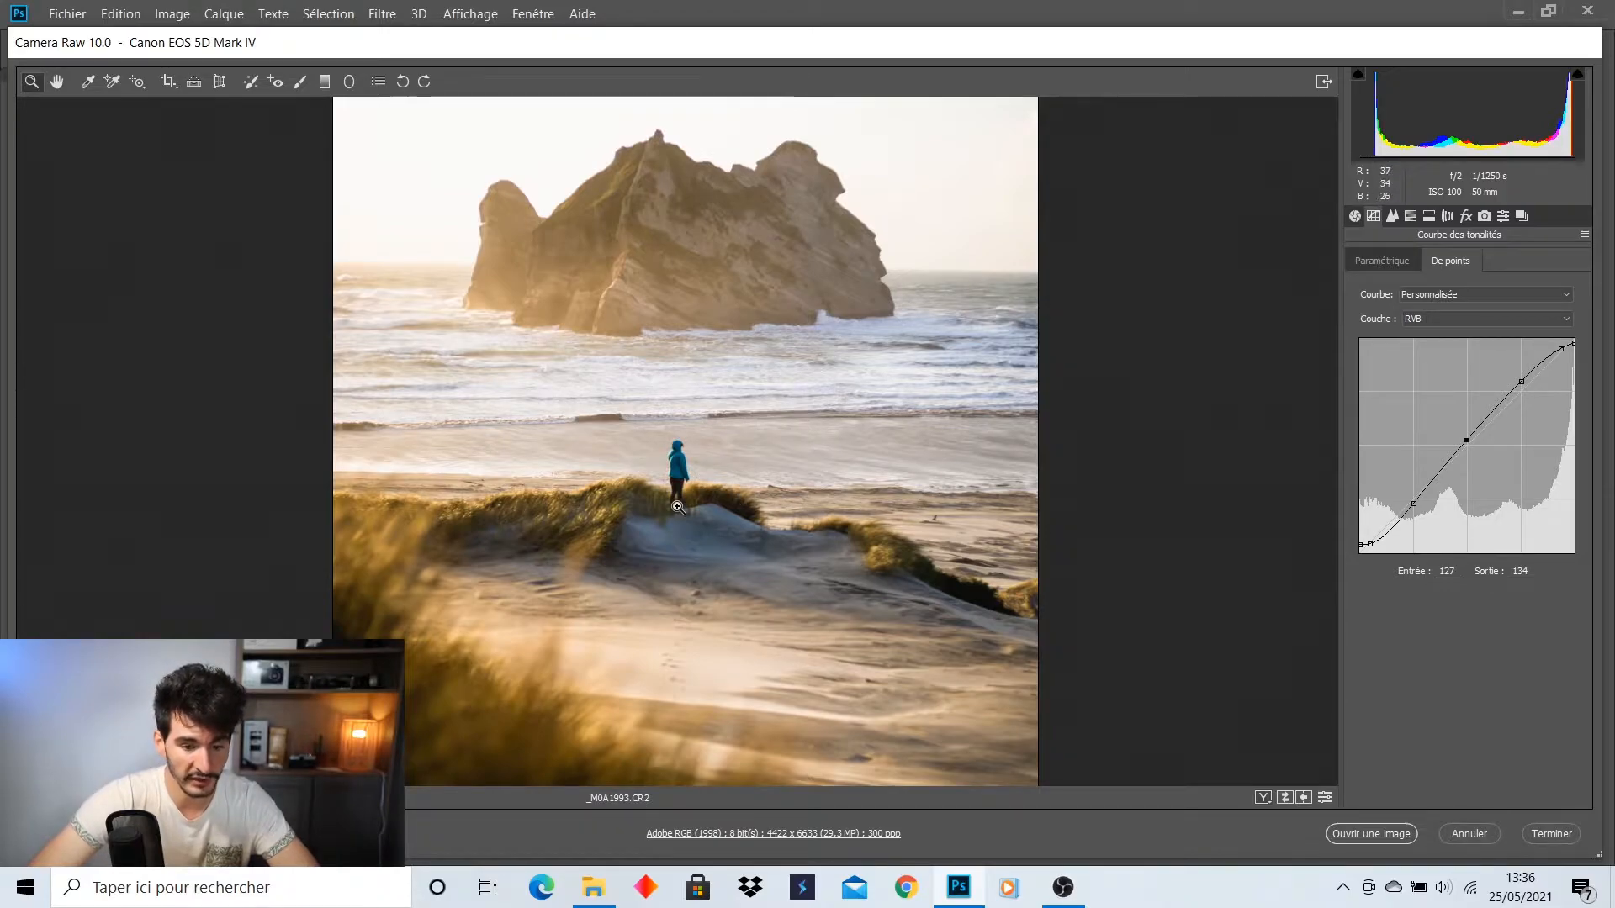
key(ctrl+minus)
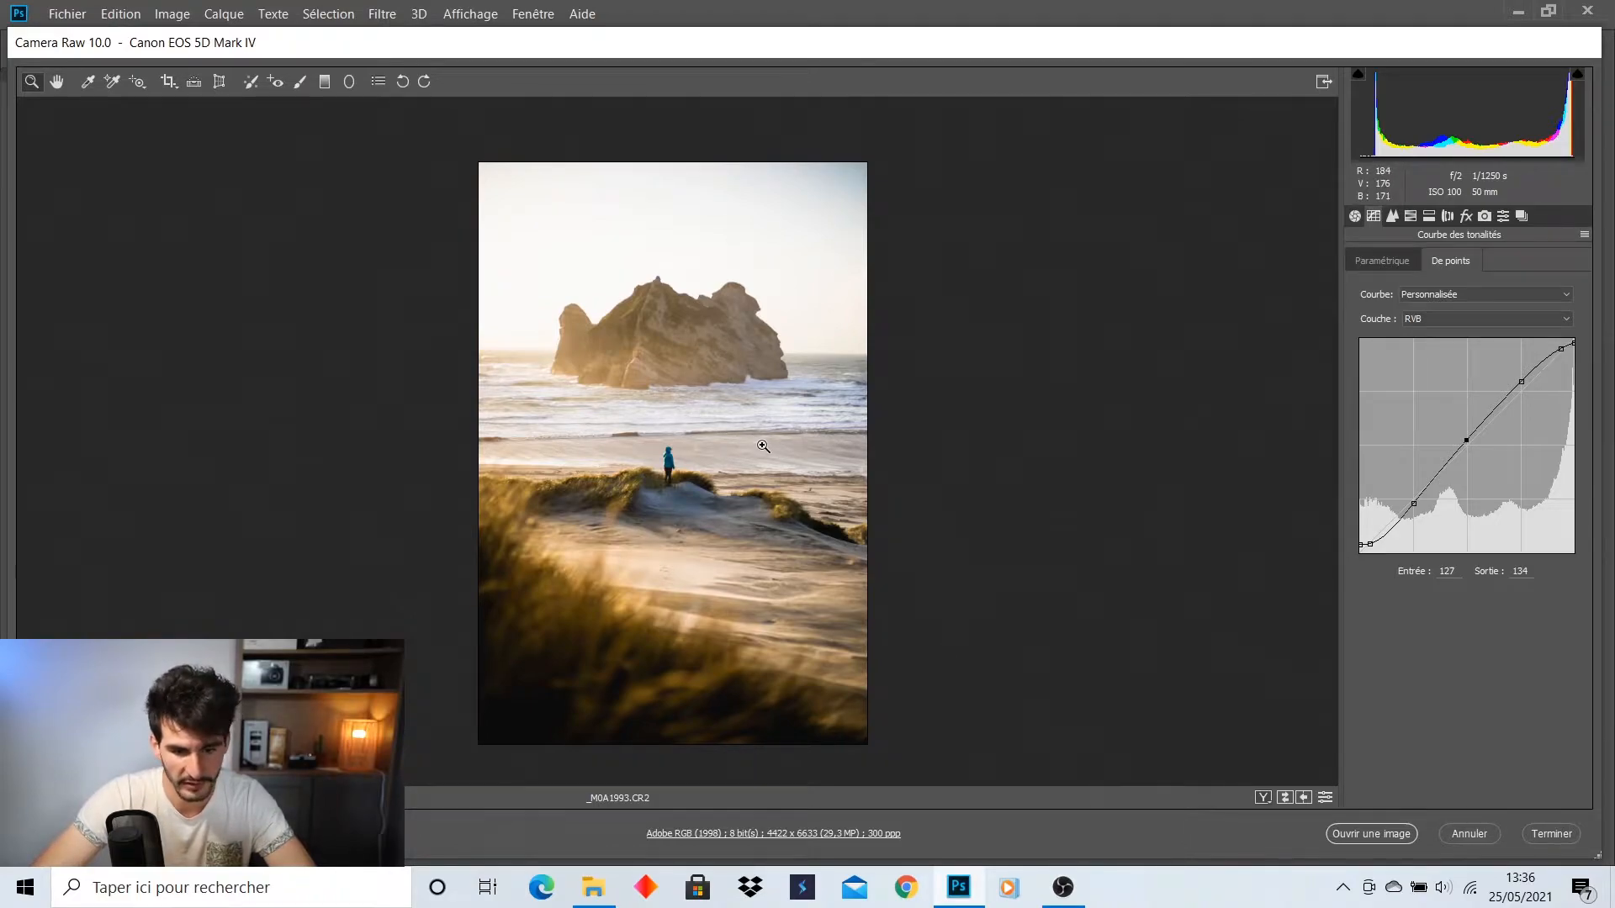
click(677, 462)
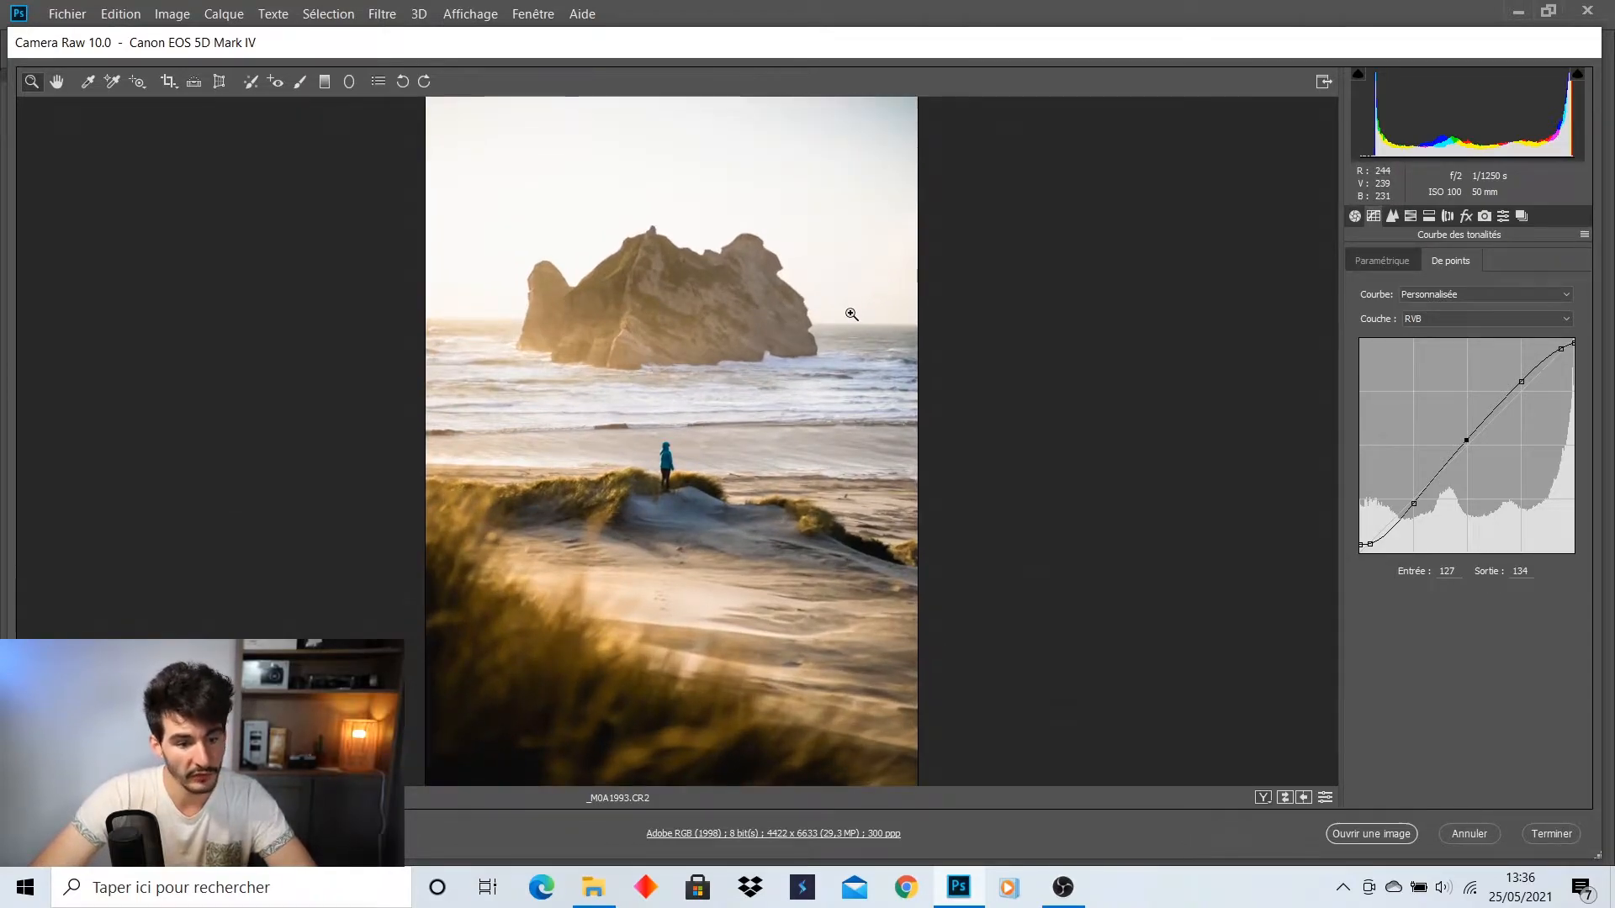
click(325, 82)
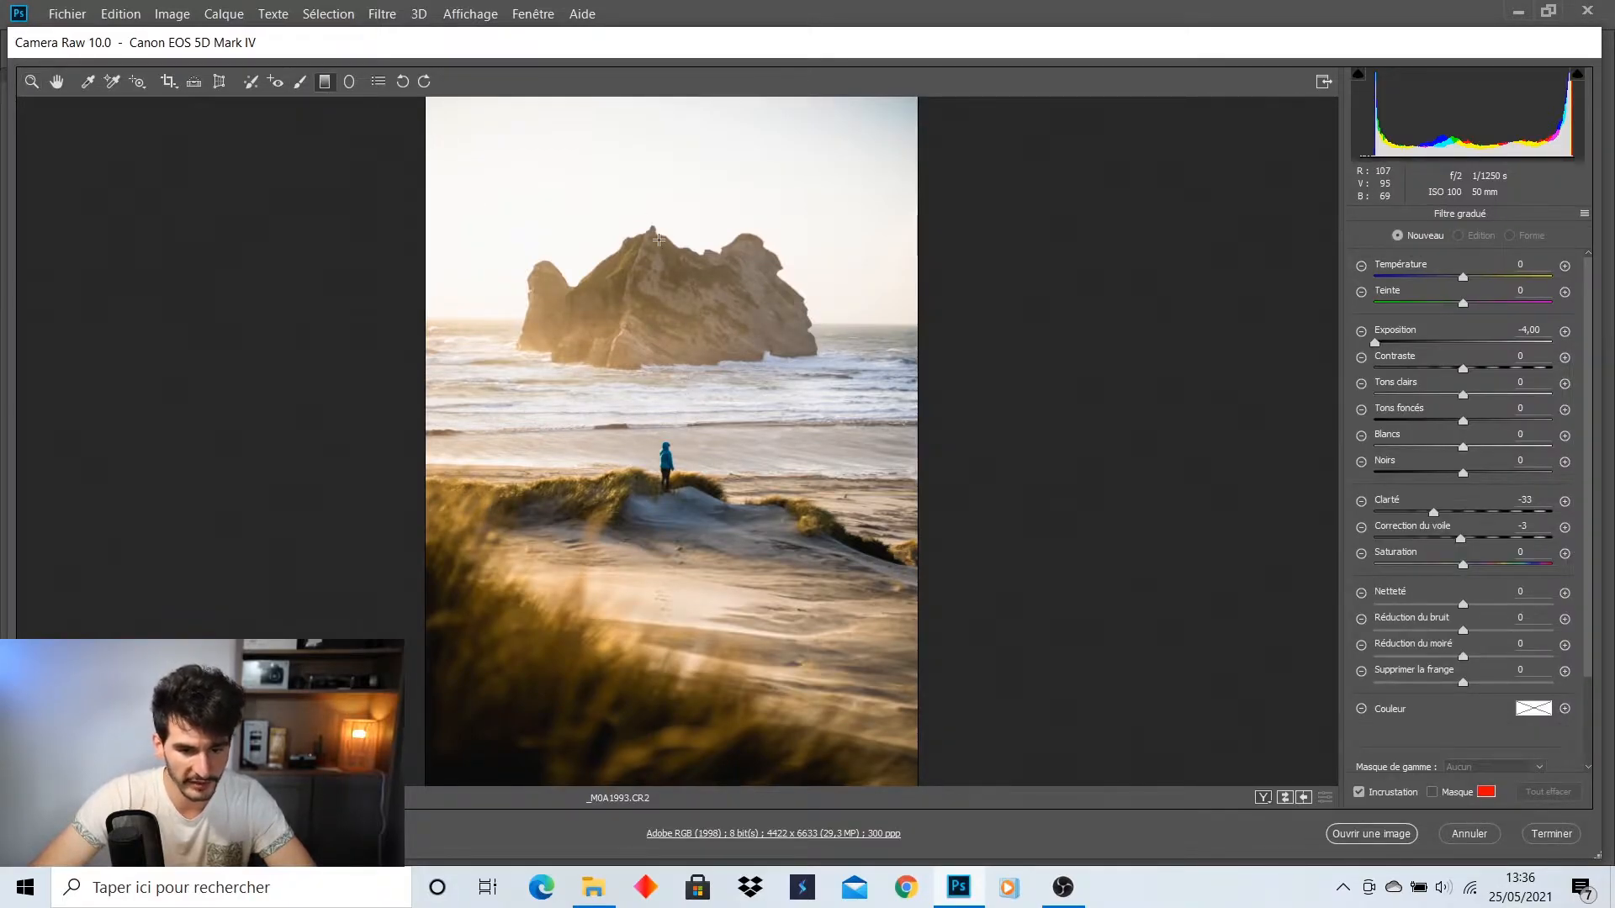
drag(670, 114, 672, 444)
double_click(1377, 343)
double_click(1434, 512)
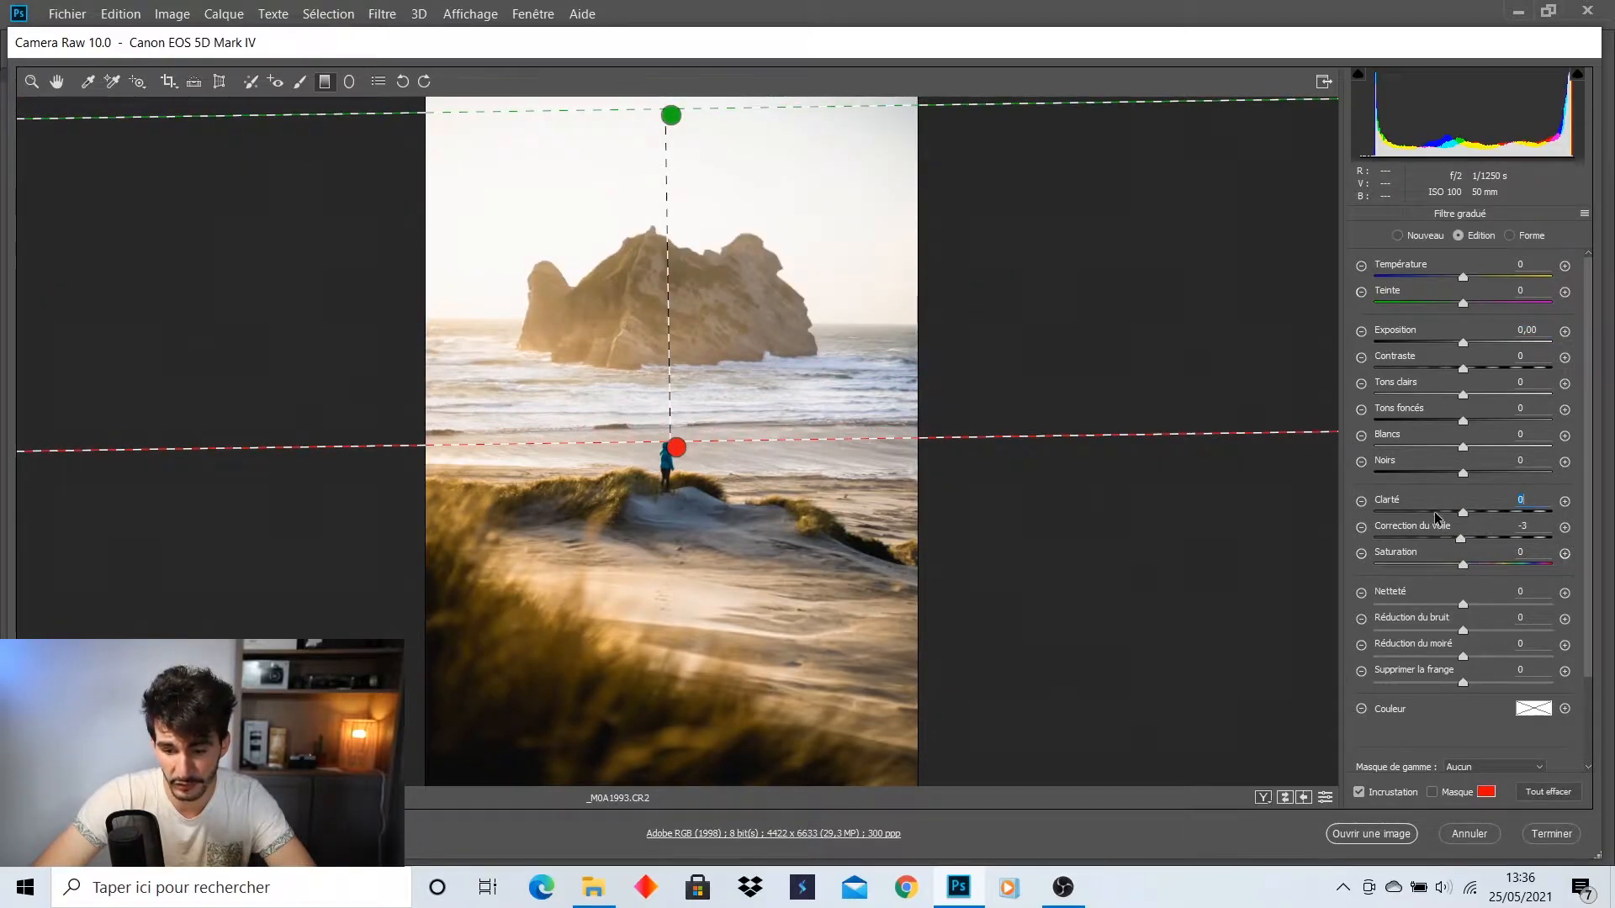
double_click(1463, 538)
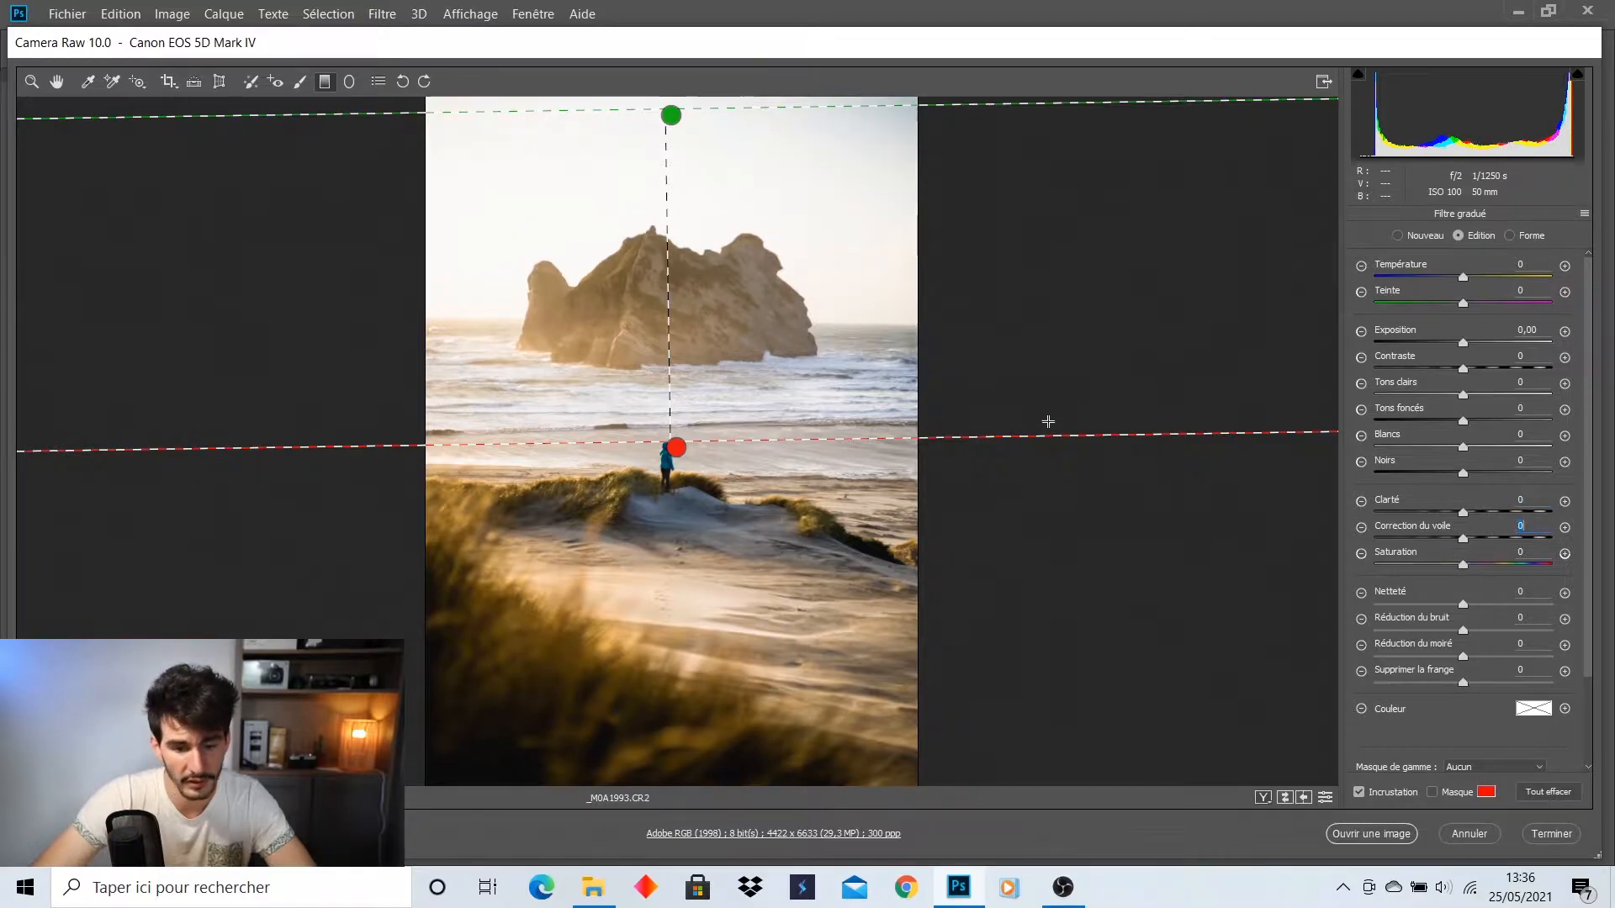
Tilt and reposition the graduated filter diagonally over the sky and rock, using the mask overlay as a temporary guide
drag(874, 438, 875, 443)
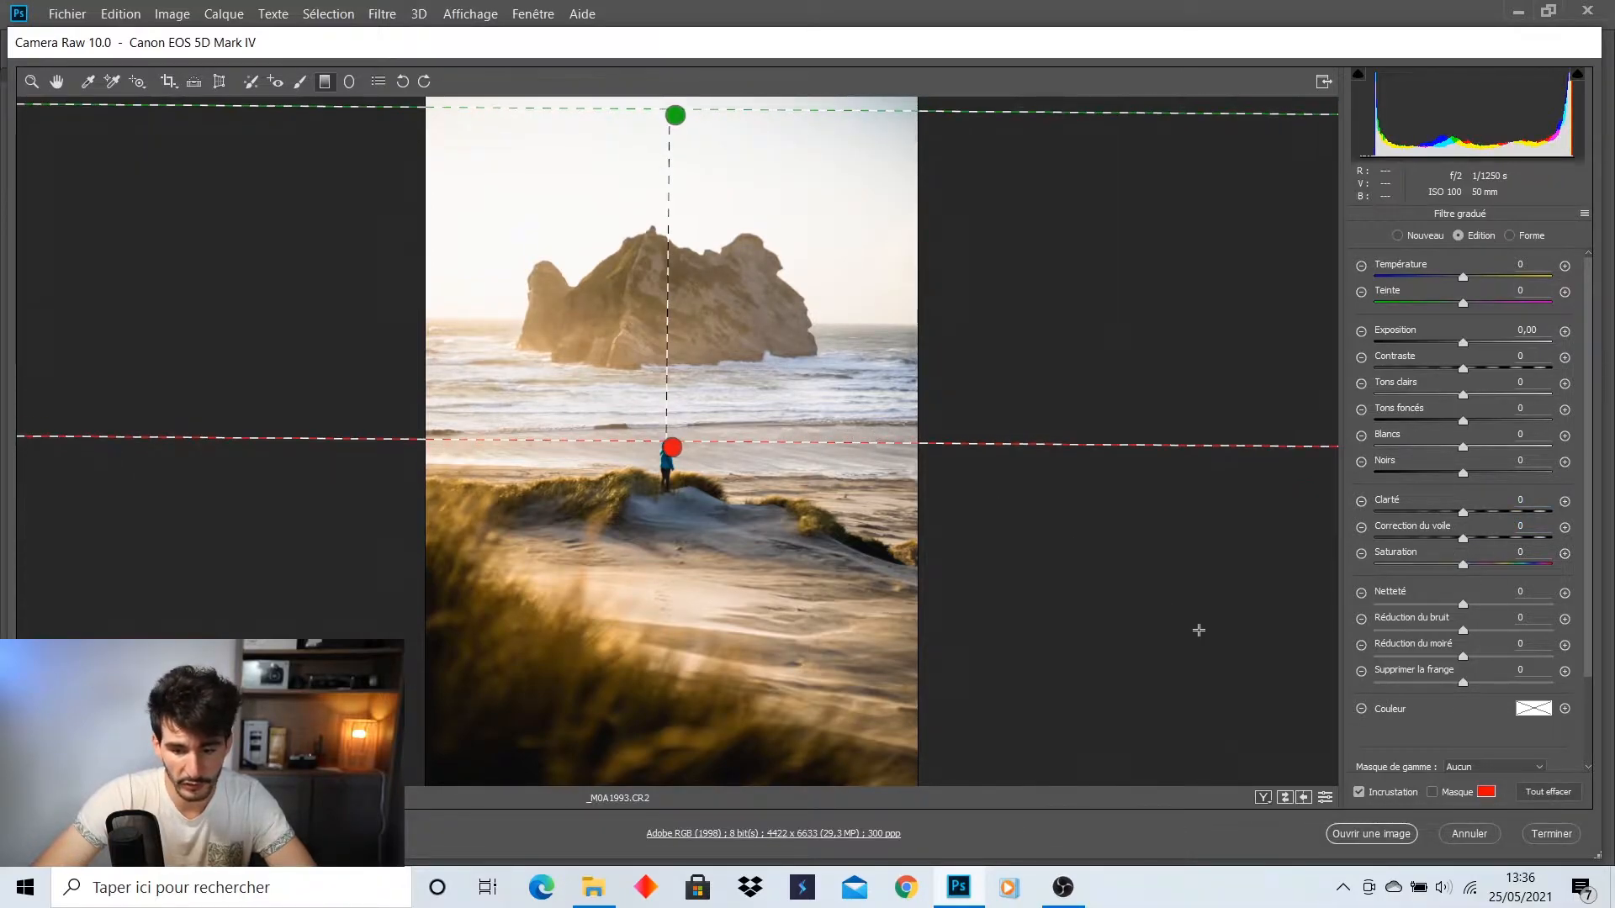
click(1439, 791)
drag(746, 441, 716, 454)
drag(675, 443, 665, 407)
drag(871, 463, 914, 380)
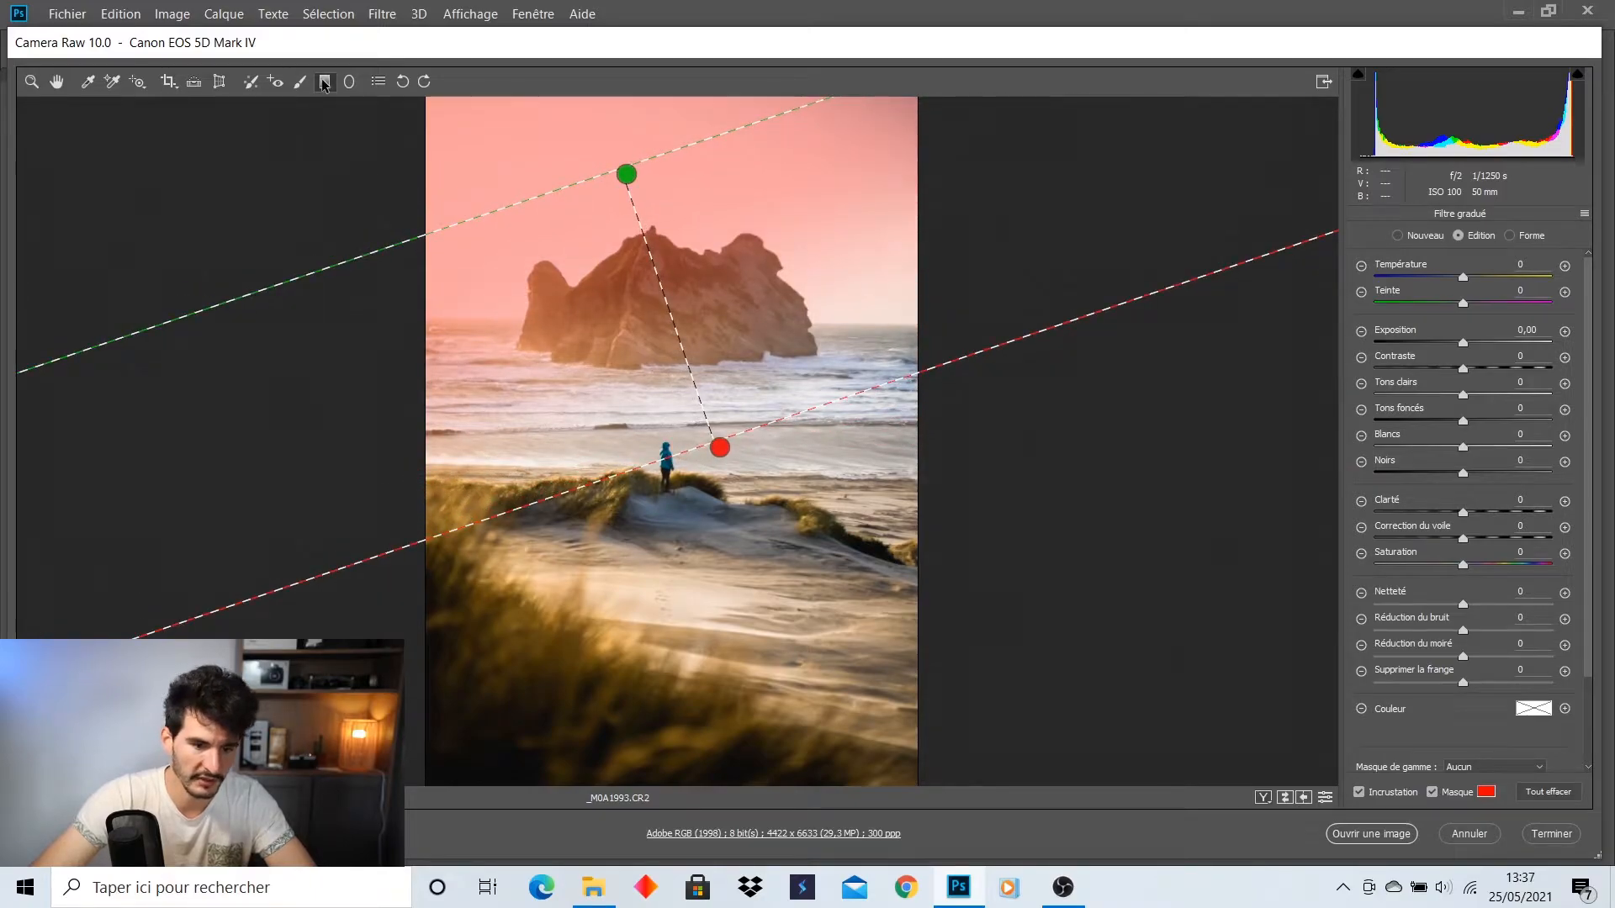
click(1434, 792)
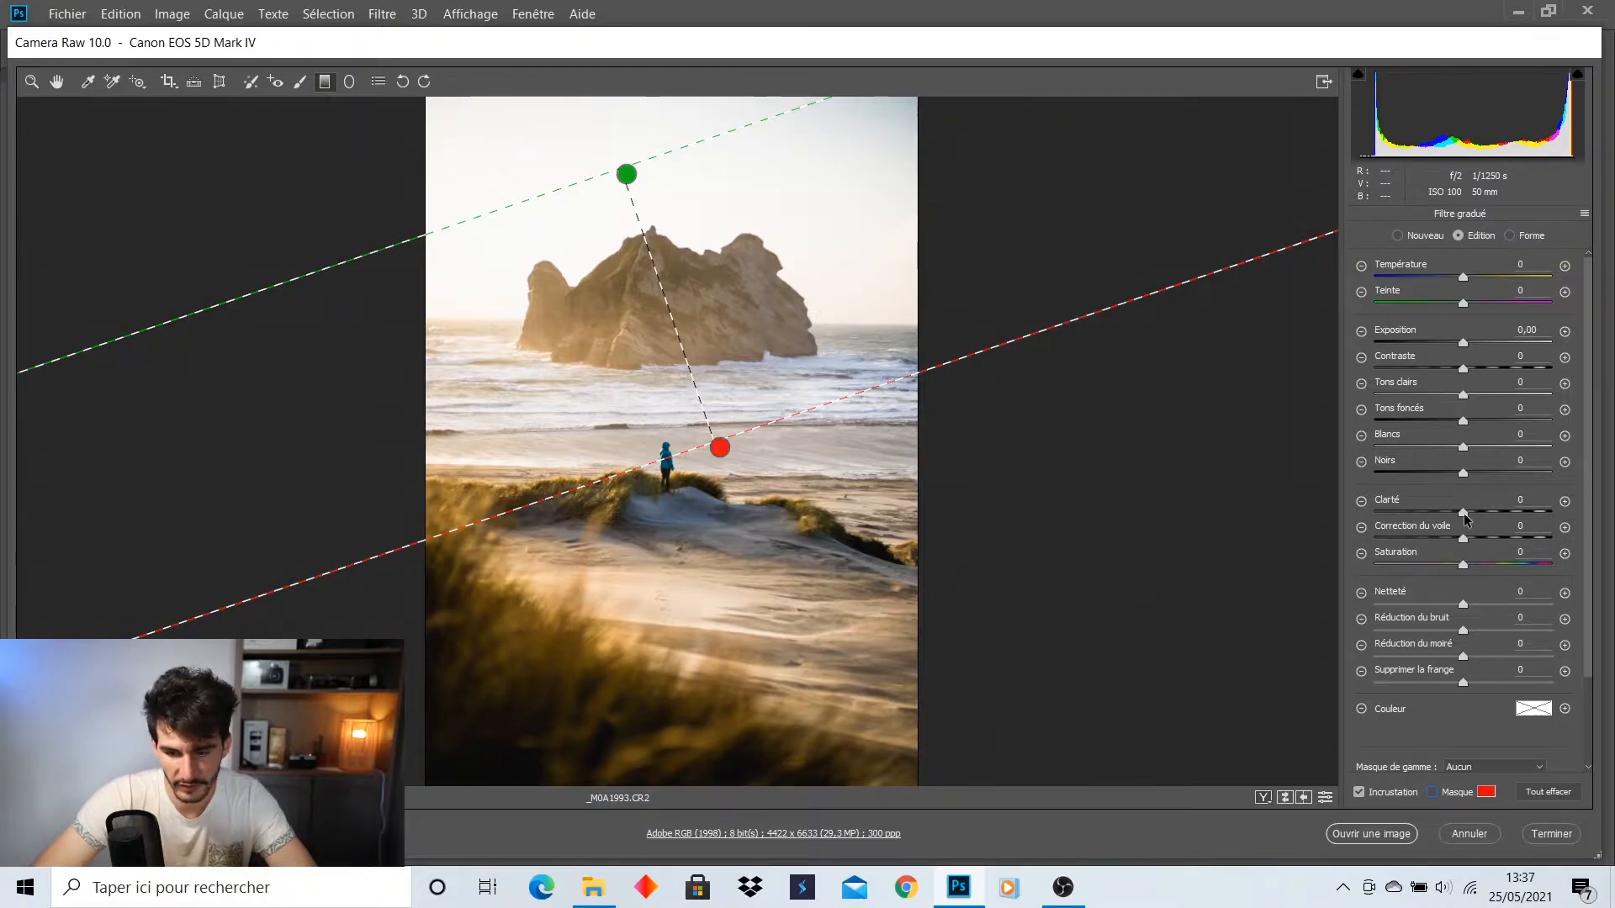
Set the graduated filter's clarity to -40, dehaze to -24 and exposure to +0.10 to create haze around the rock
drag(1463, 512, 1437, 511)
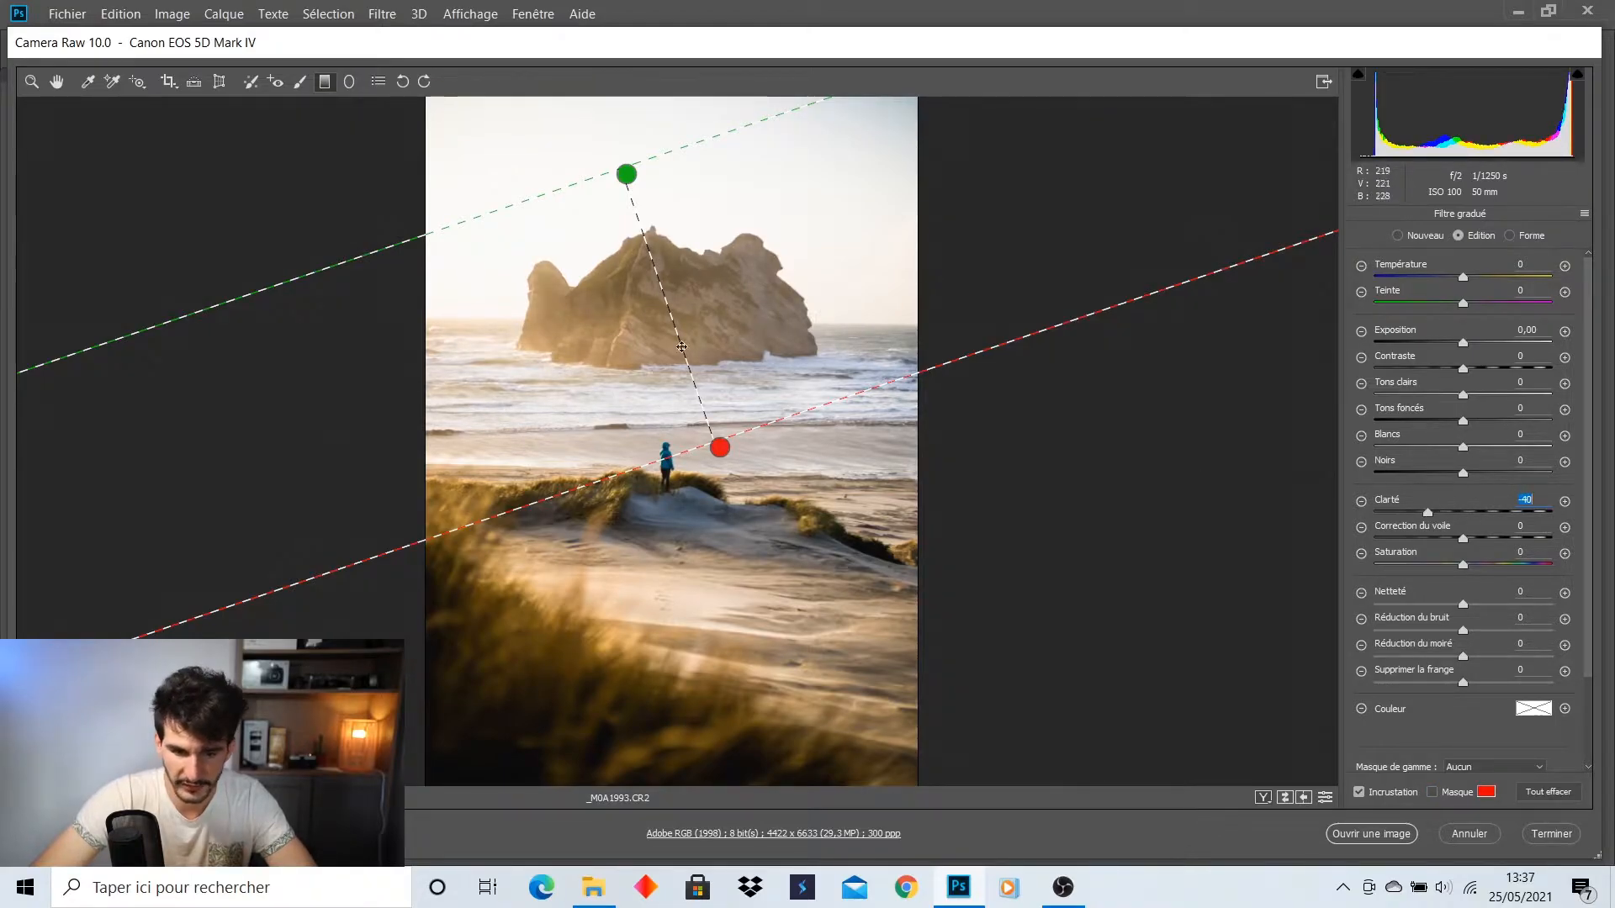
drag(1463, 539, 1438, 537)
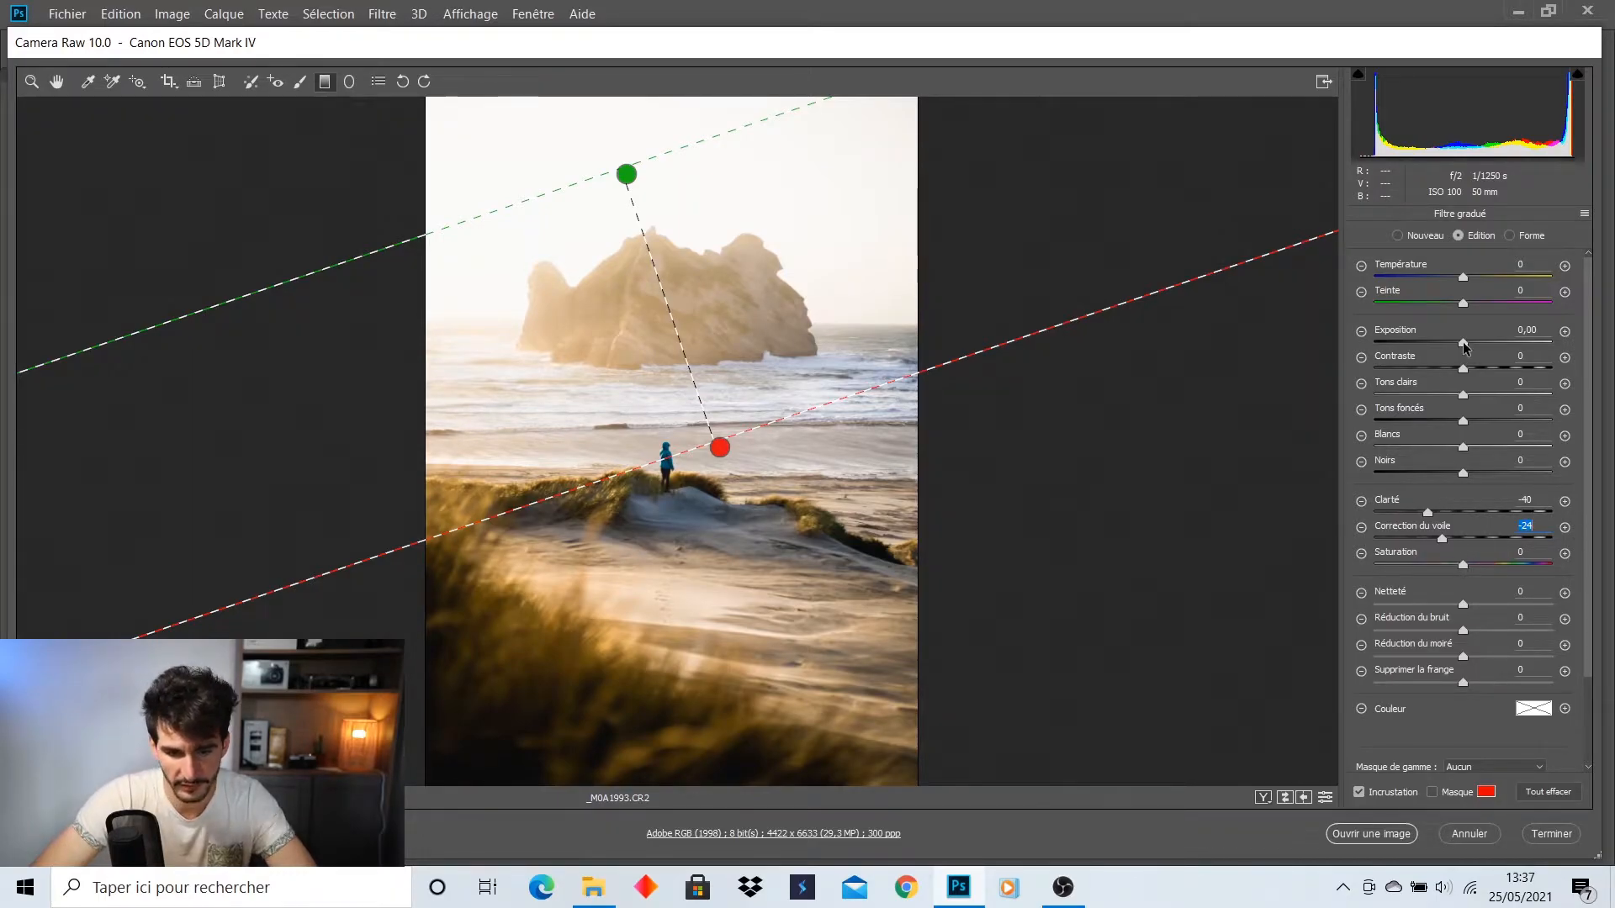
drag(1463, 346, 1464, 351)
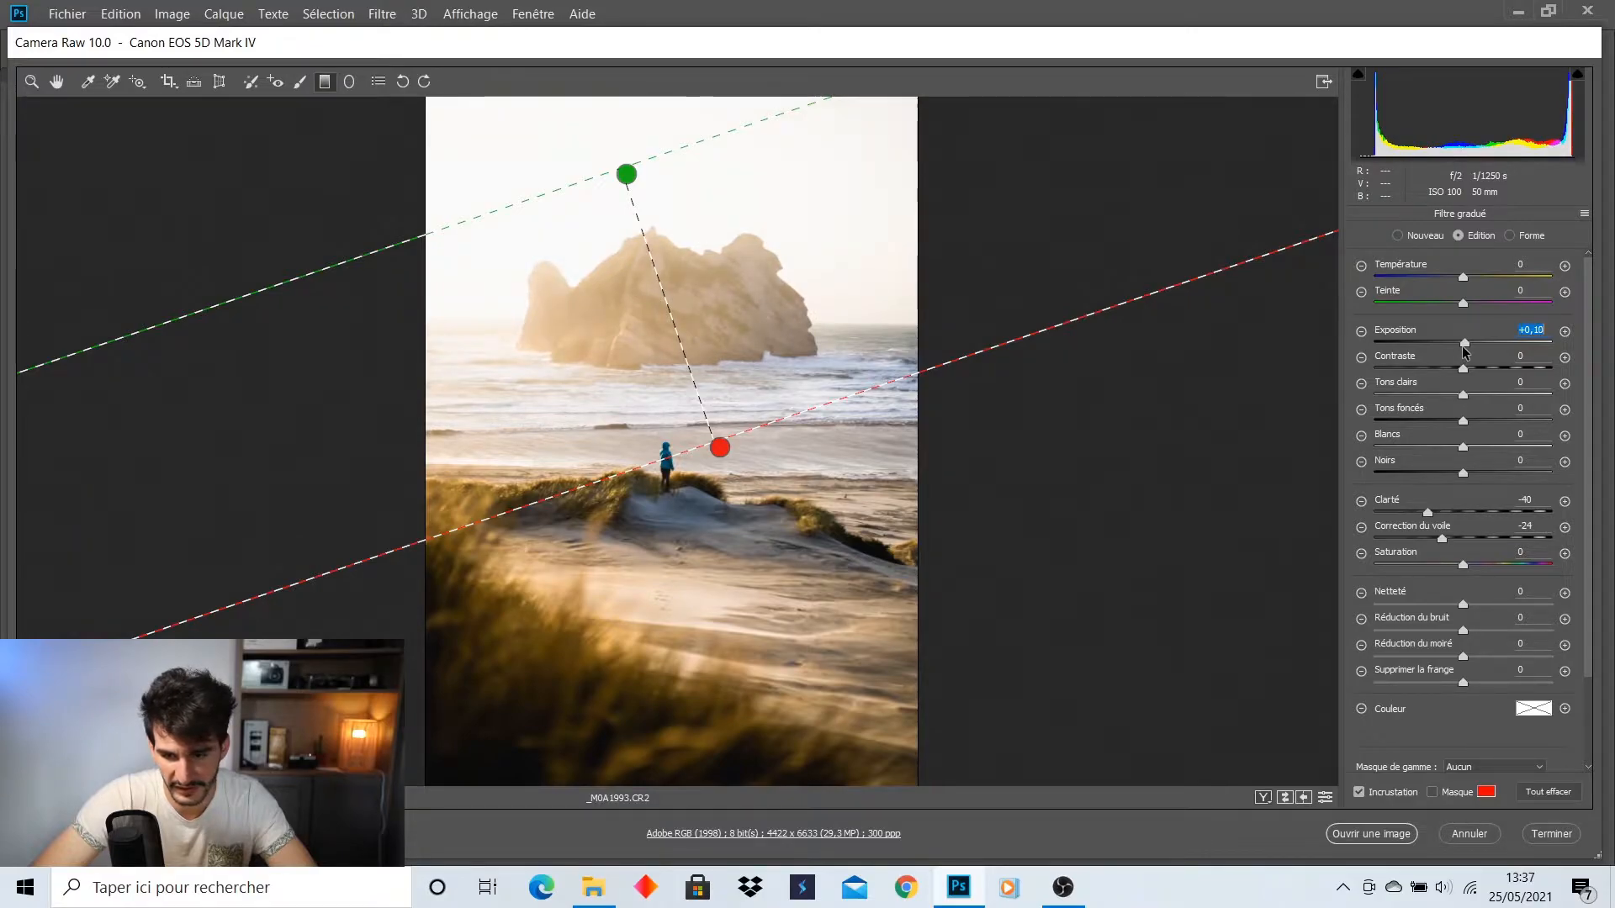
mouse_move(1460, 367)
mouse_down()
mouse_move(1416, 370)
mouse_move(1457, 369)
mouse_up()
key(z)
click(696, 403)
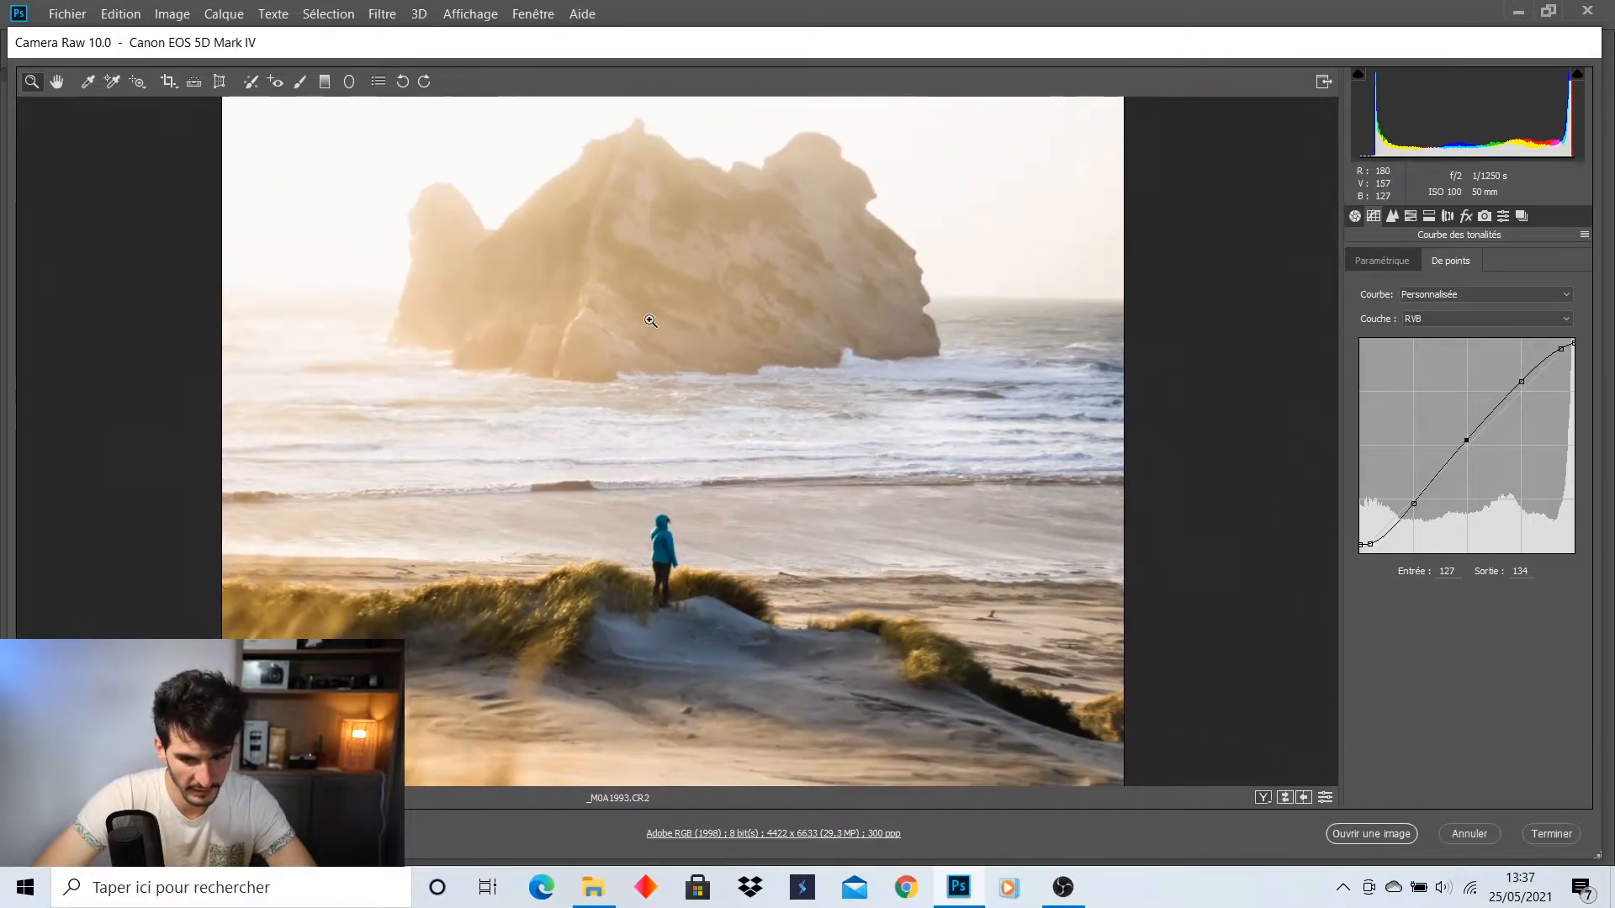
Paint an adjustment brush mask, size 7, over the standing figure and the dune and grass around it
click(681, 588)
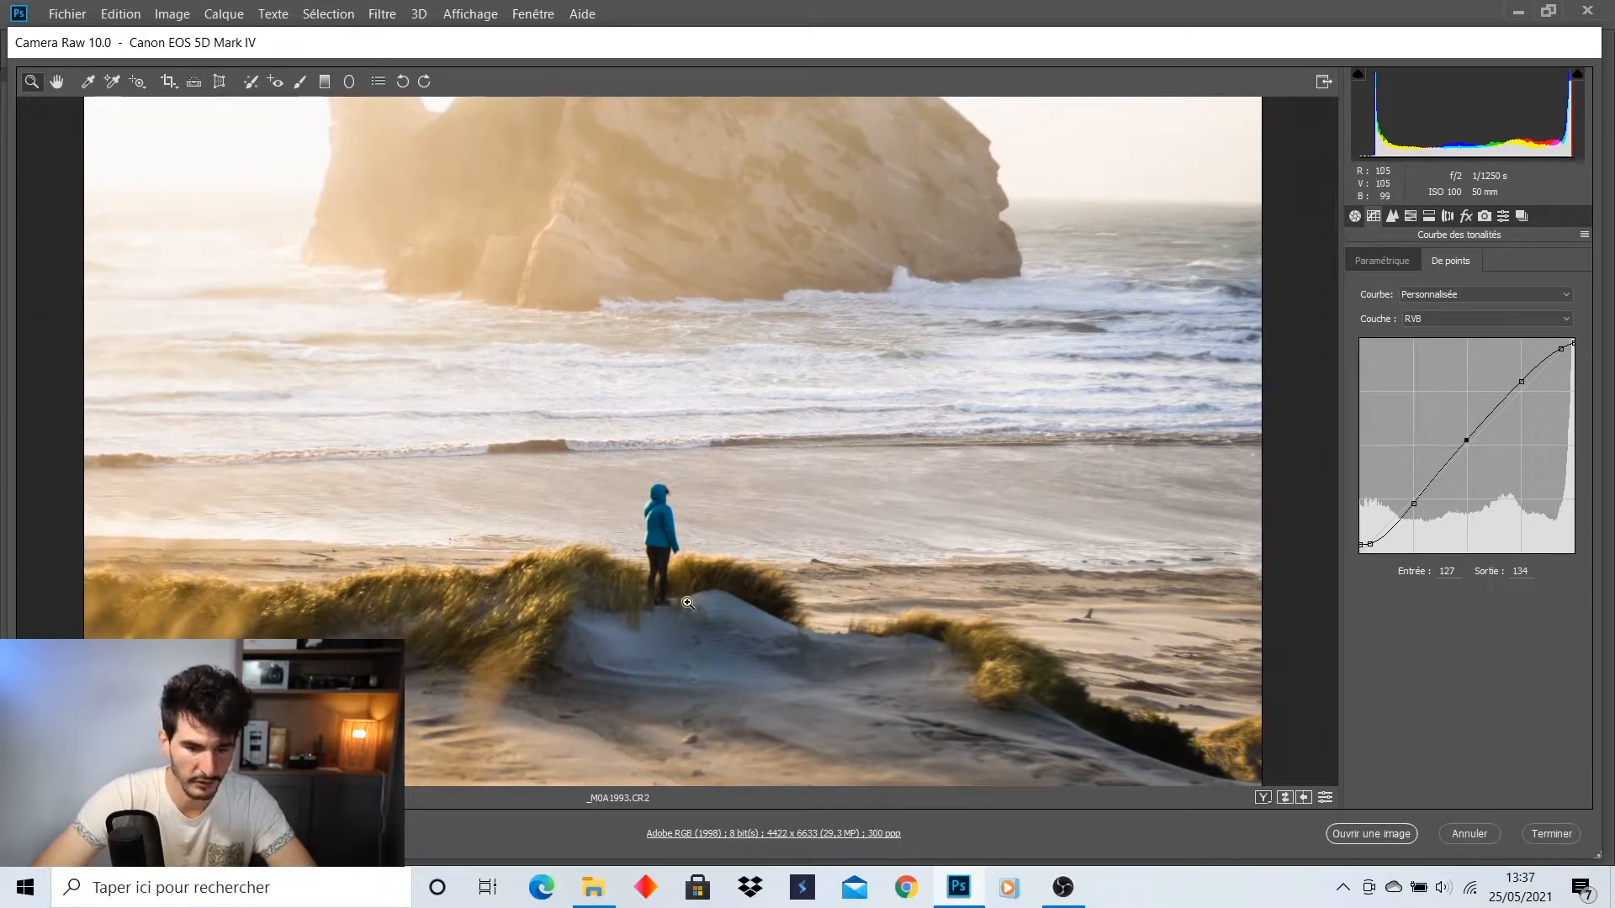
click(651, 626)
click(299, 82)
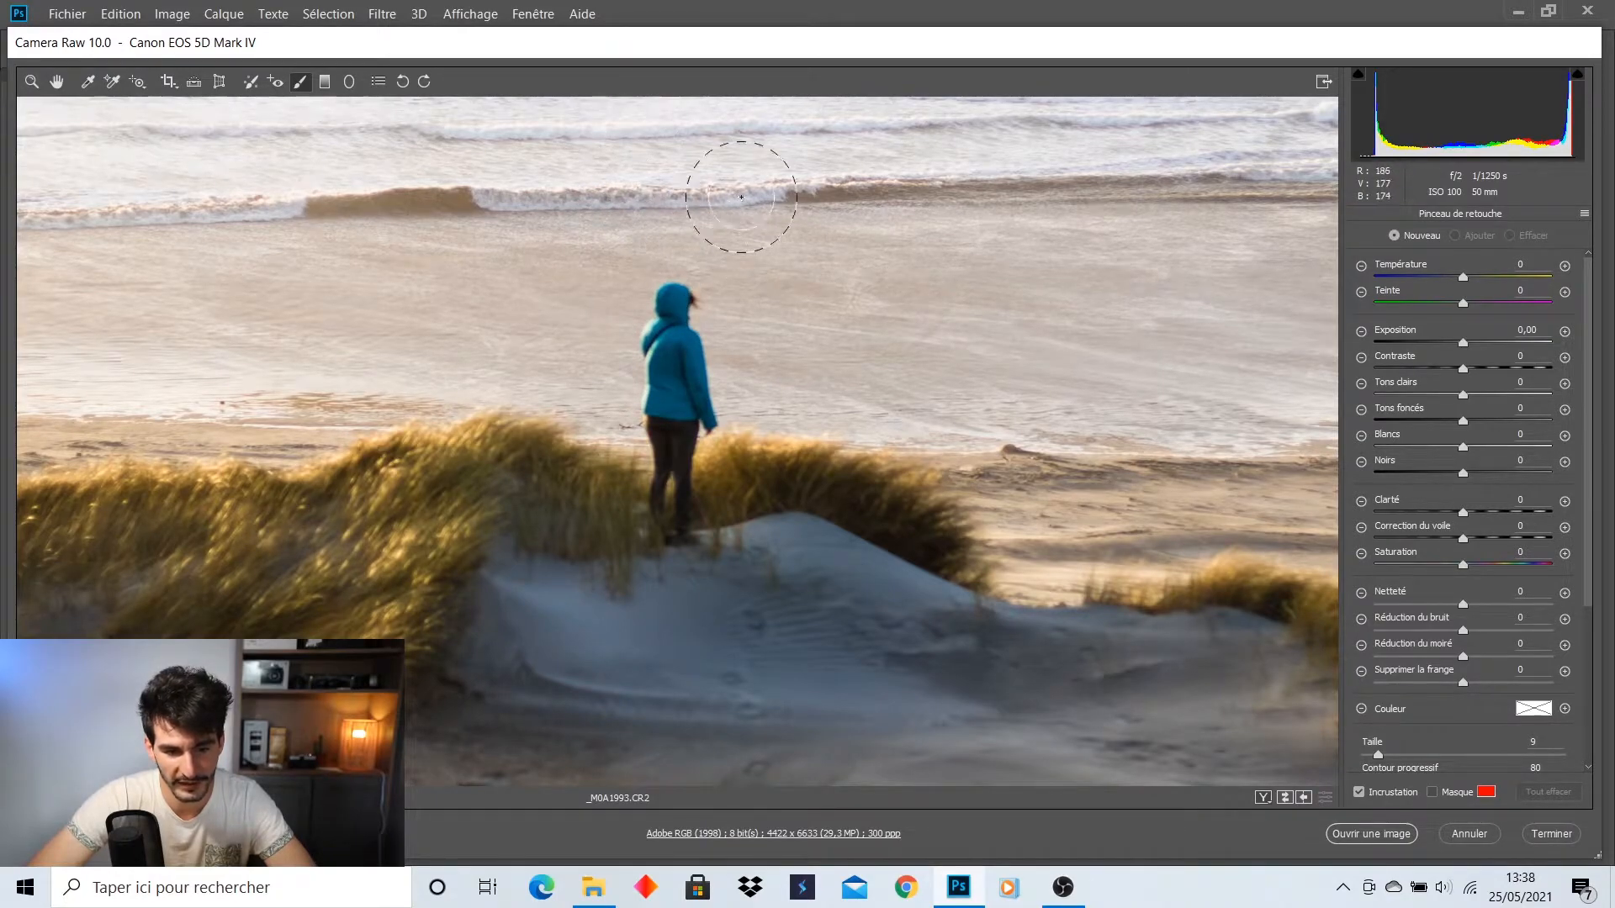
click(32, 82)
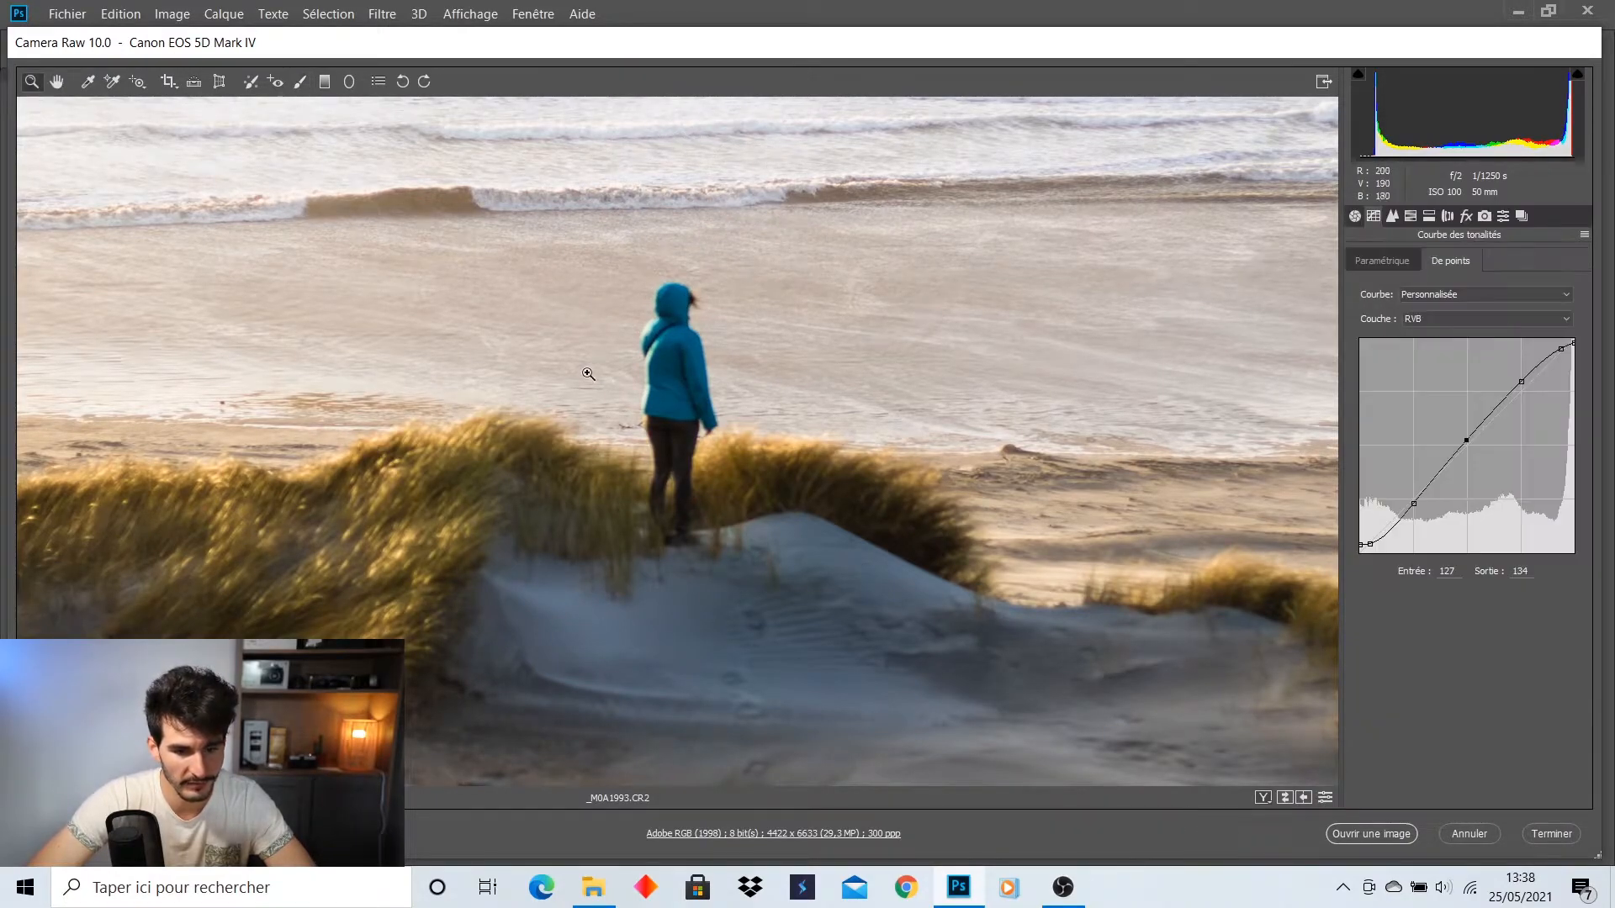
scroll(673, 420, up, 2)
scroll(635, 442, down, 4)
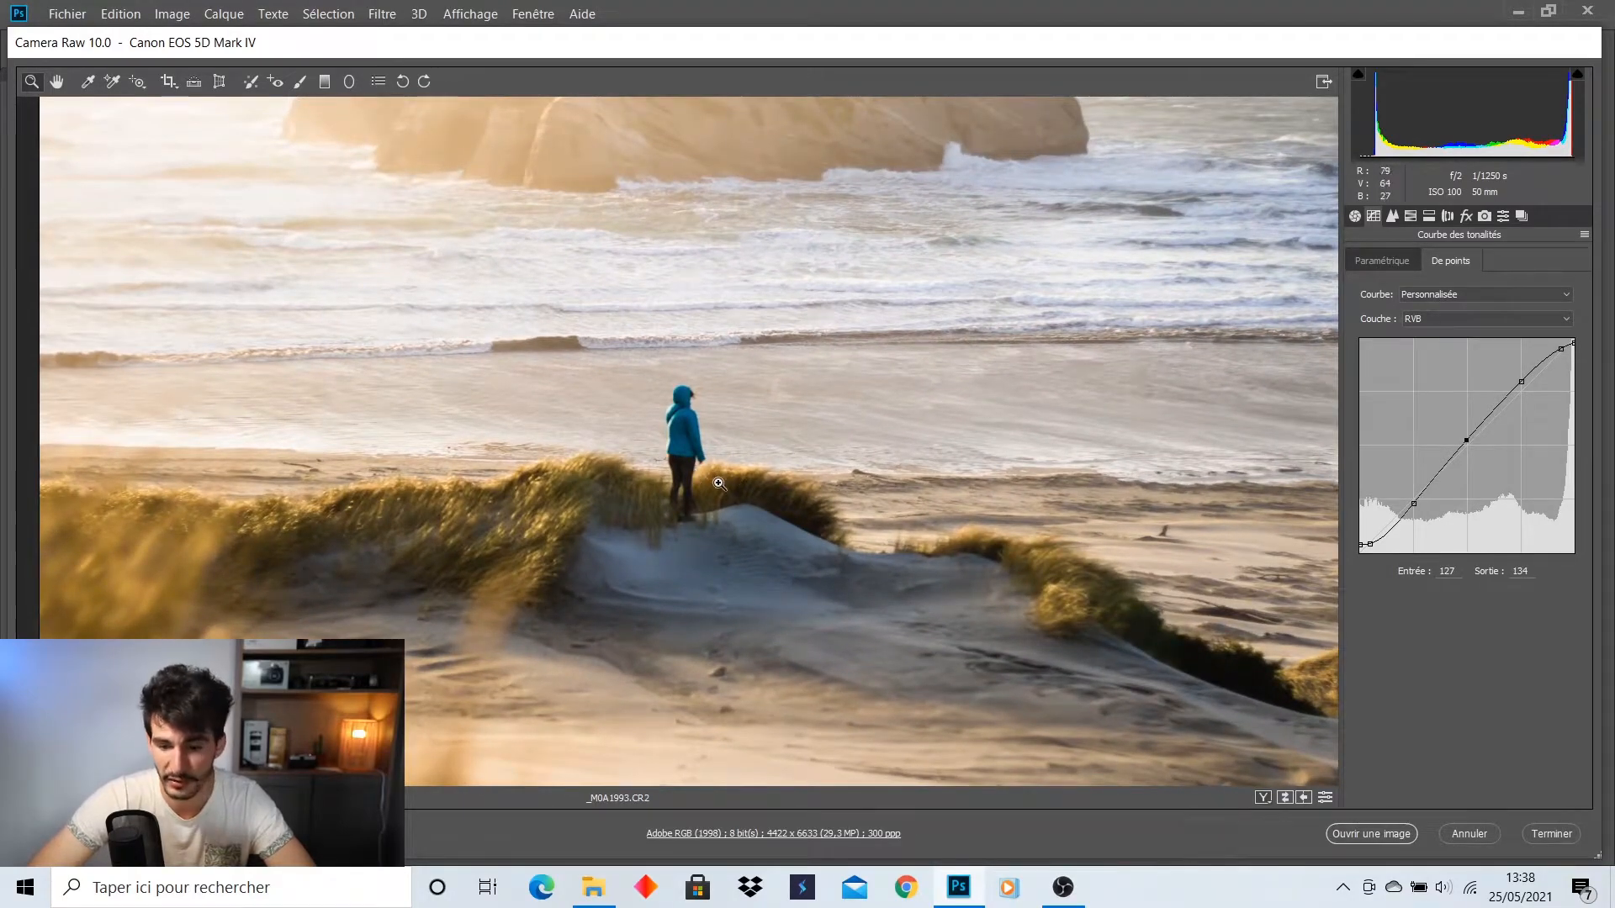
scroll(679, 469, up, 2)
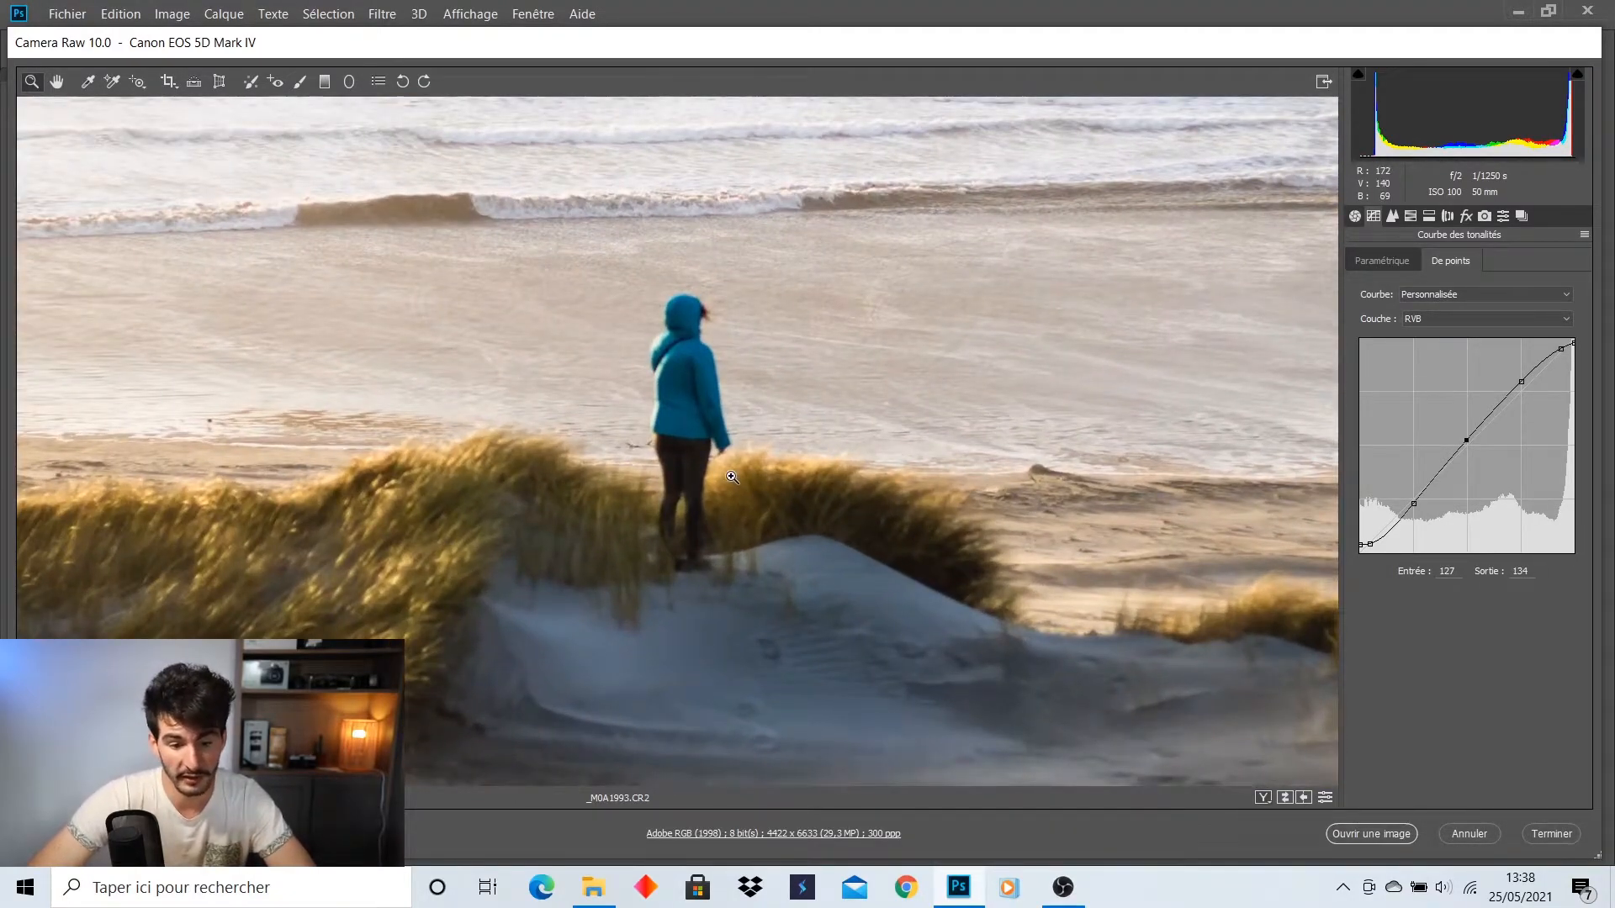
click(301, 81)
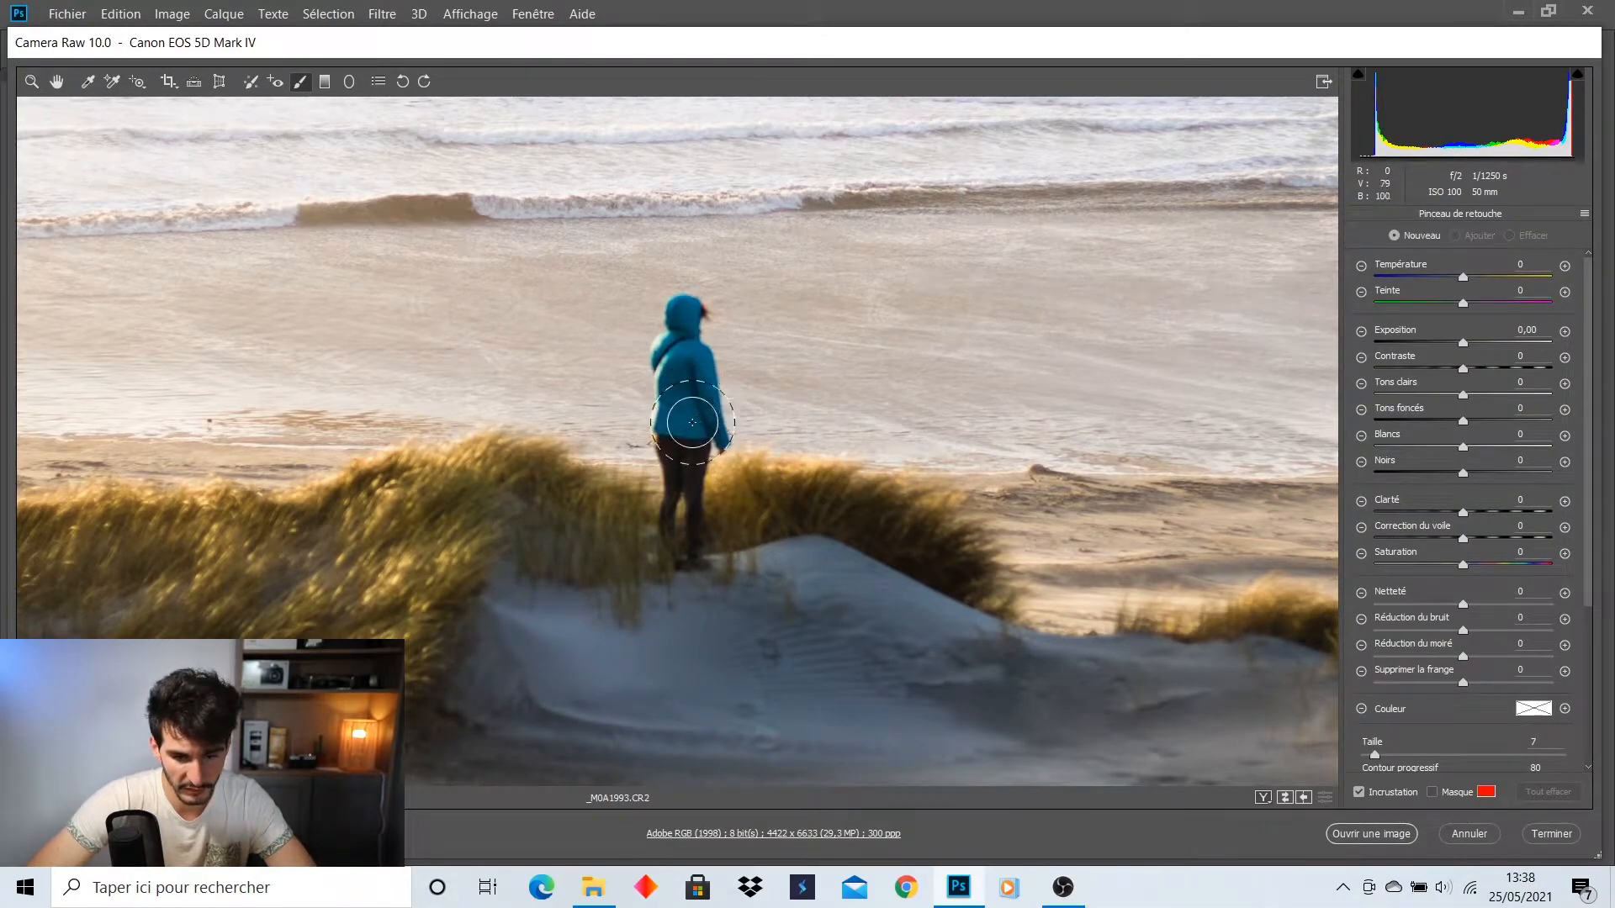
mouse_move(684, 424)
mouse_down()
mouse_move(681, 362)
mouse_move(695, 485)
mouse_move(675, 528)
mouse_move(957, 581)
mouse_move(616, 522)
mouse_move(301, 556)
mouse_move(939, 603)
mouse_move(1110, 660)
mouse_move(726, 640)
mouse_up()
mouse_move(473, 588)
mouse_down()
mouse_move(378, 616)
mouse_move(165, 548)
mouse_up()
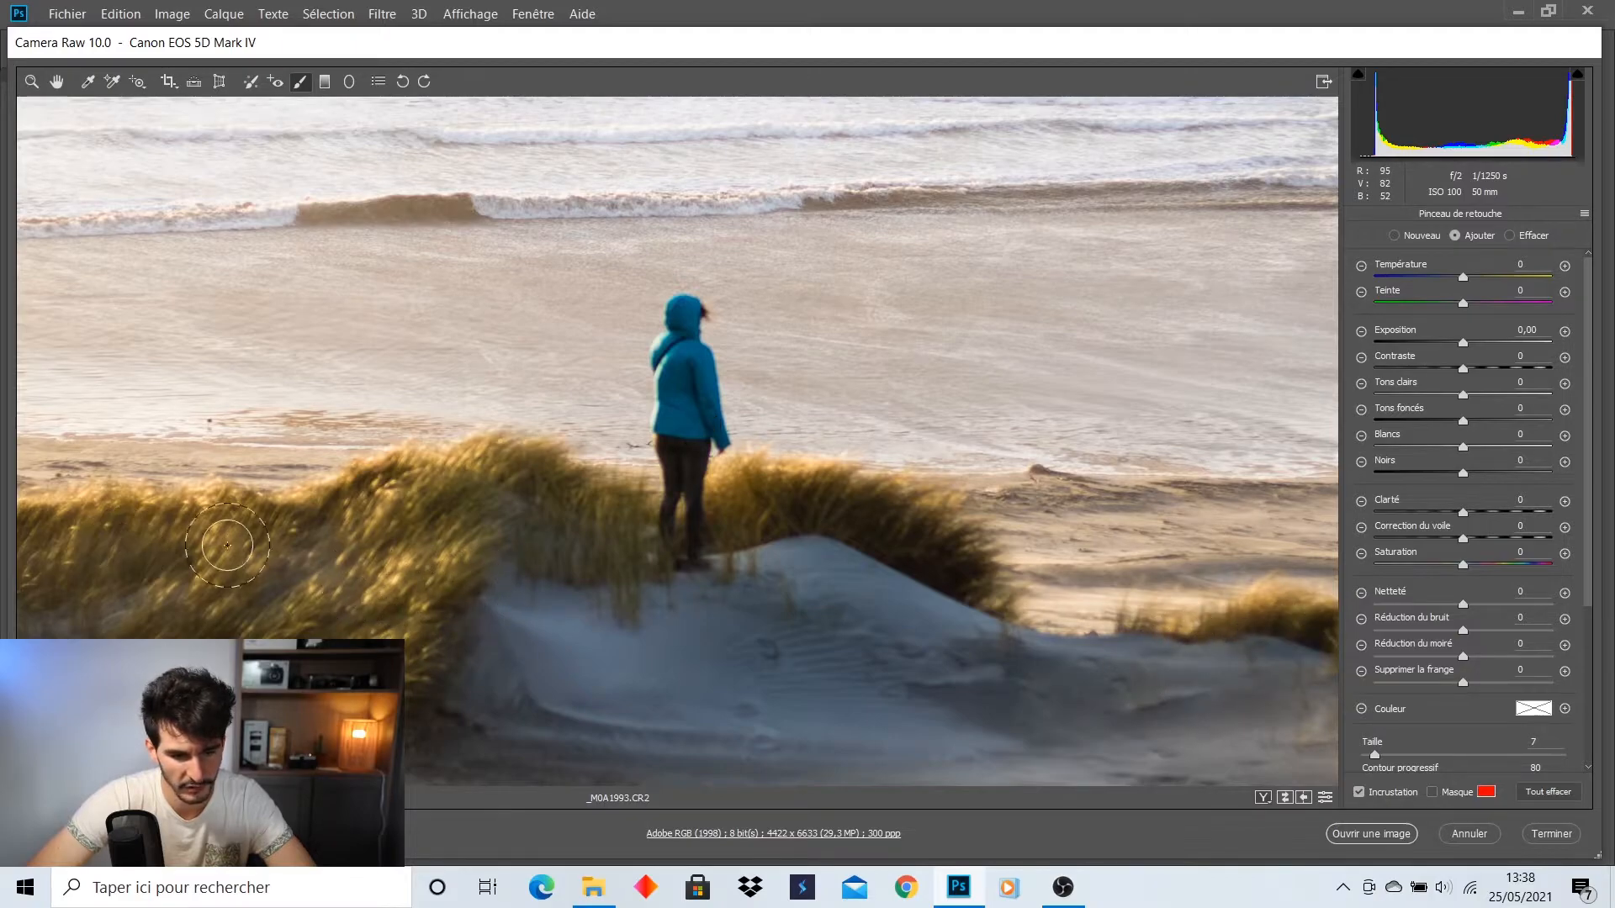
Set the brush mask's exposure to +0.25, clarity to +21 and shadows to +26
click(1463, 343)
drag(1463, 345, 1470, 346)
mouse_move(1463, 511)
mouse_down()
mouse_move(1494, 511)
mouse_move(1476, 513)
mouse_up()
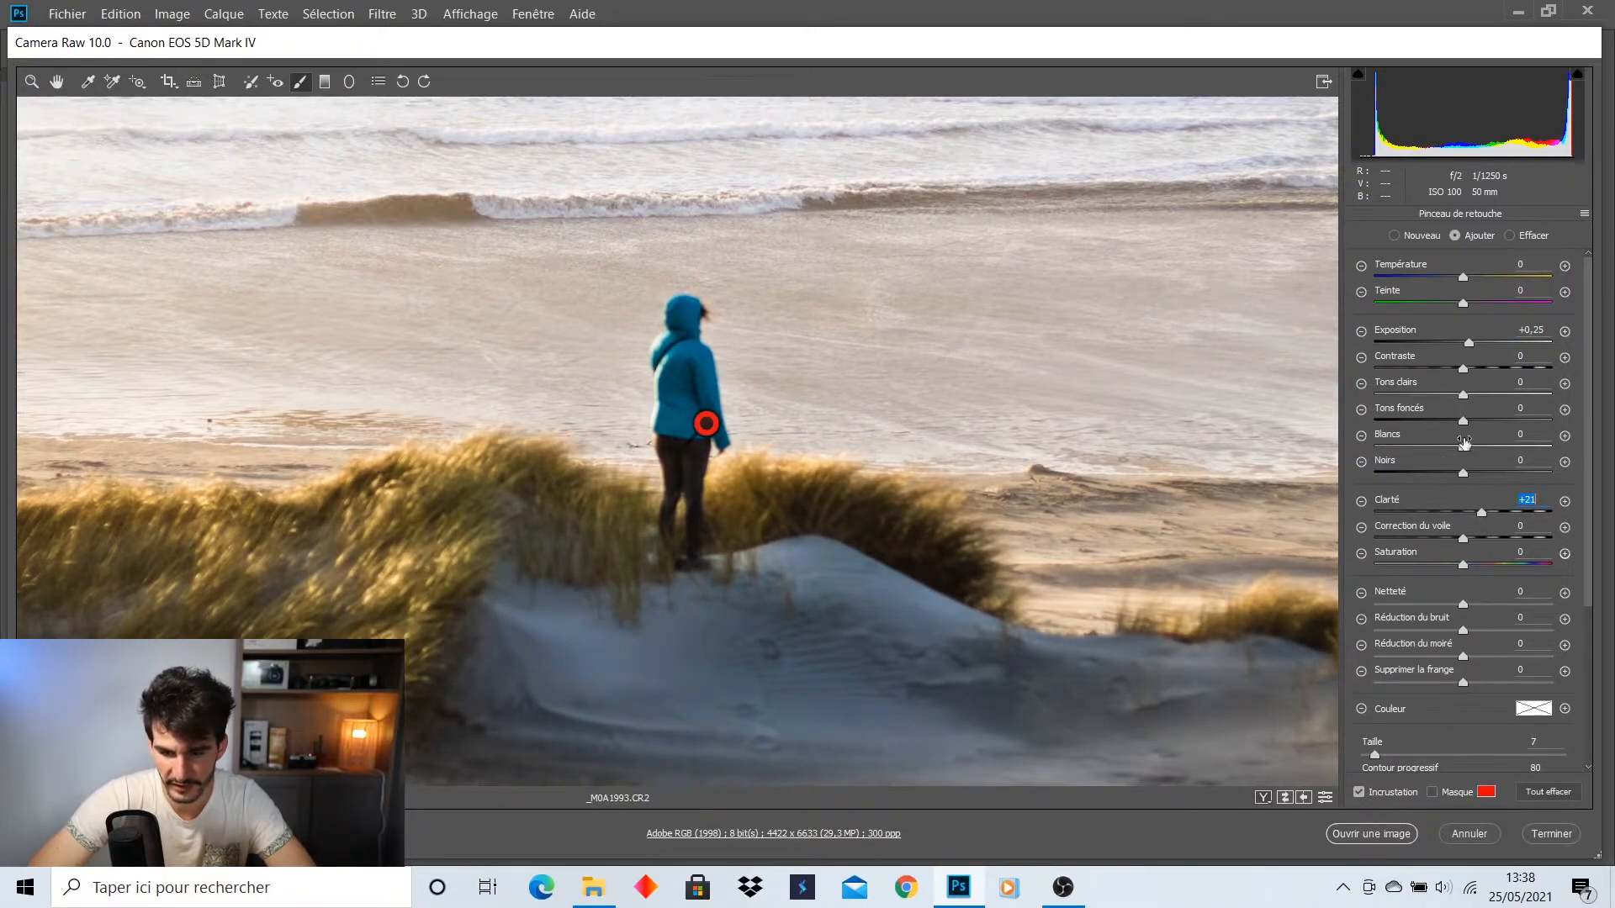
drag(1464, 424, 1496, 423)
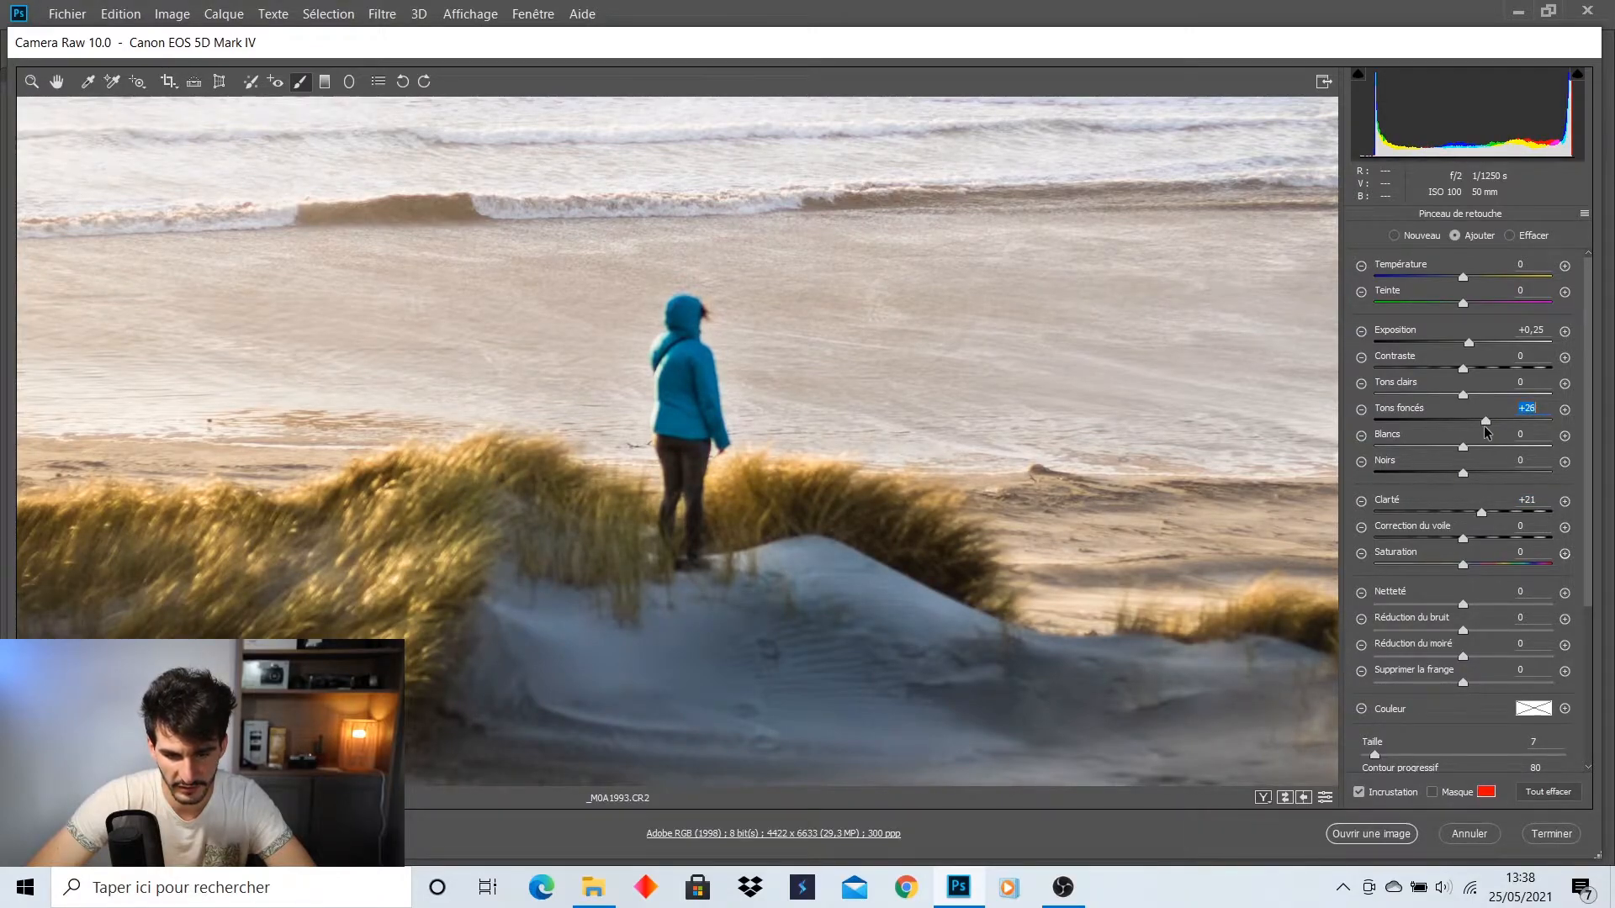
drag(1484, 425, 1483, 425)
Paint a second adjustment brush mask over the figure's blue hooded jacket, with the mask overlay shown
click(32, 84)
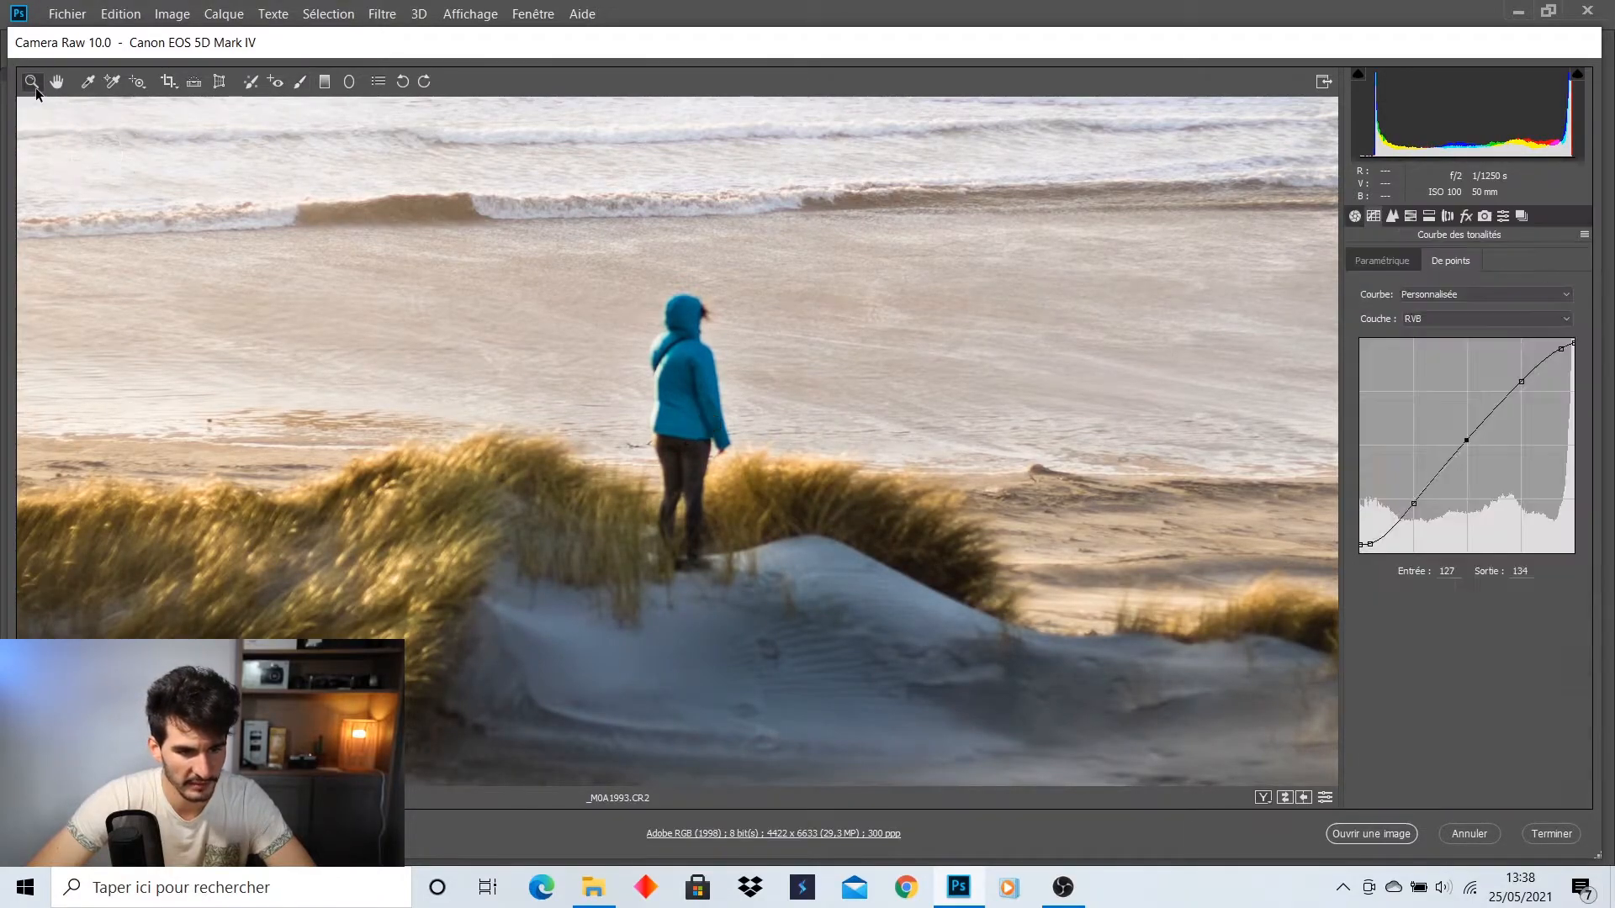
click(740, 443)
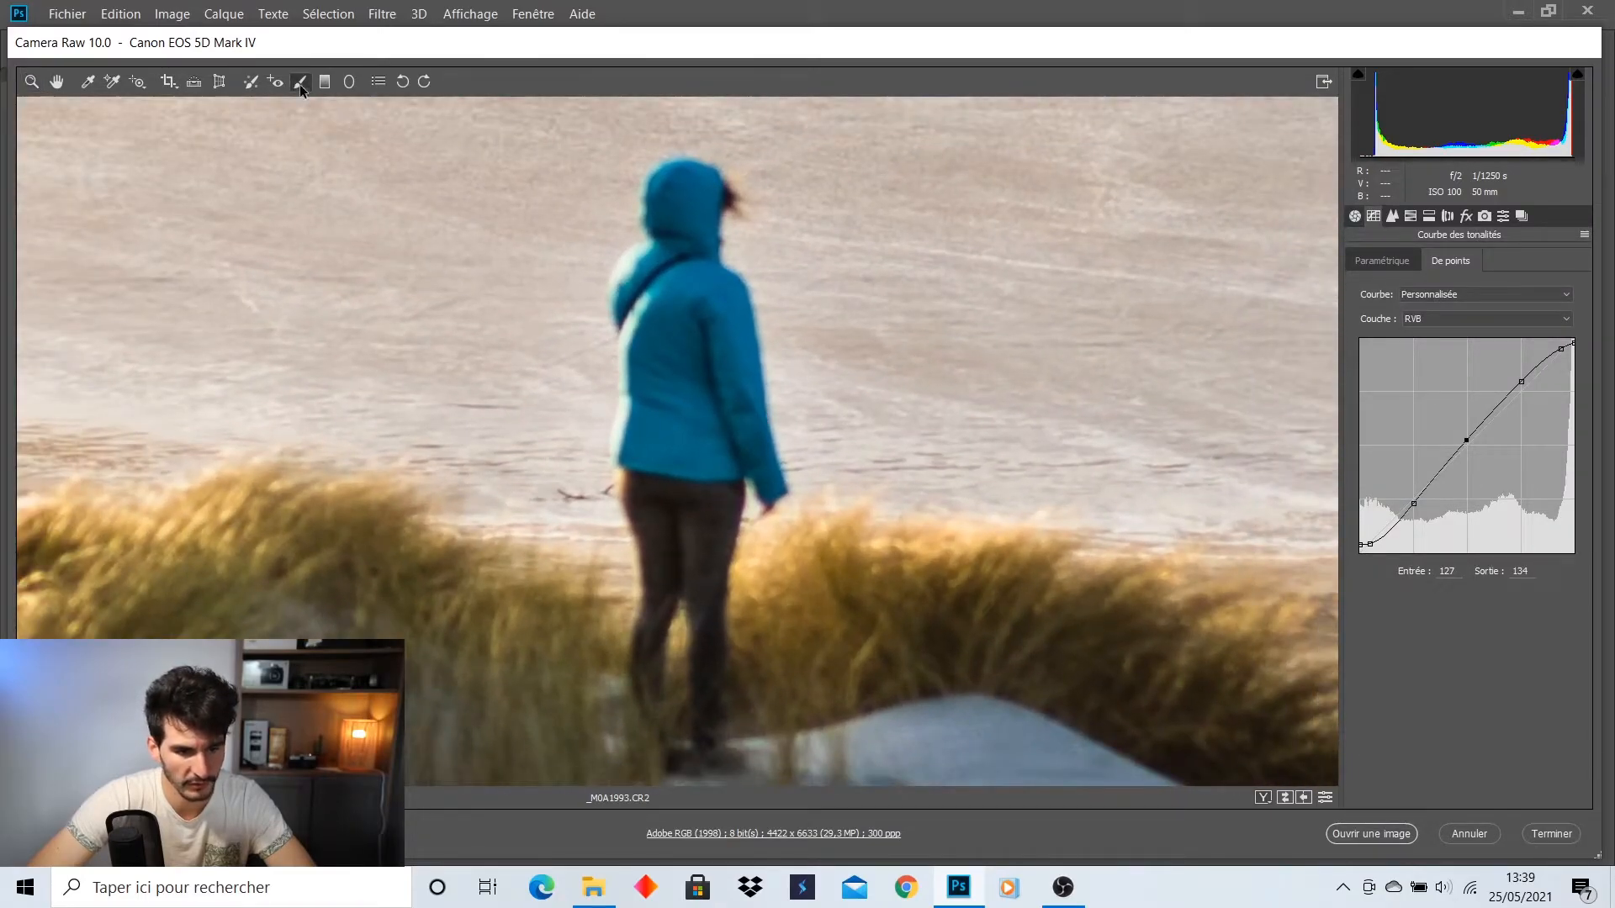
click(300, 81)
mouse_move(709, 354)
mouse_down()
mouse_move(731, 444)
mouse_move(656, 334)
mouse_move(645, 419)
mouse_move(694, 462)
mouse_up()
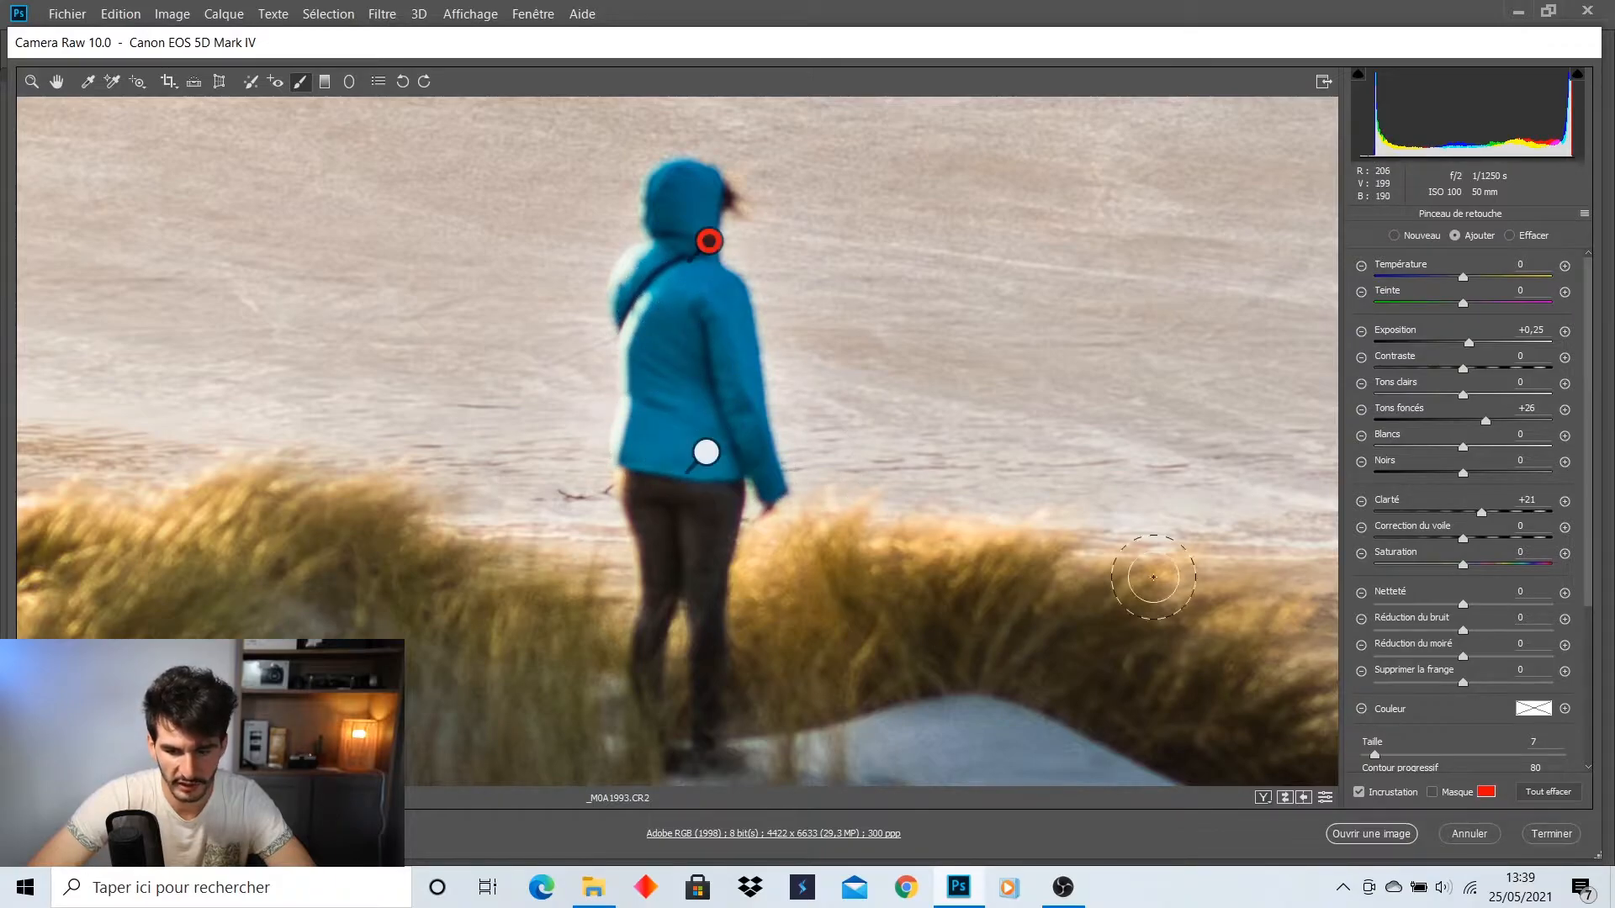
click(1432, 792)
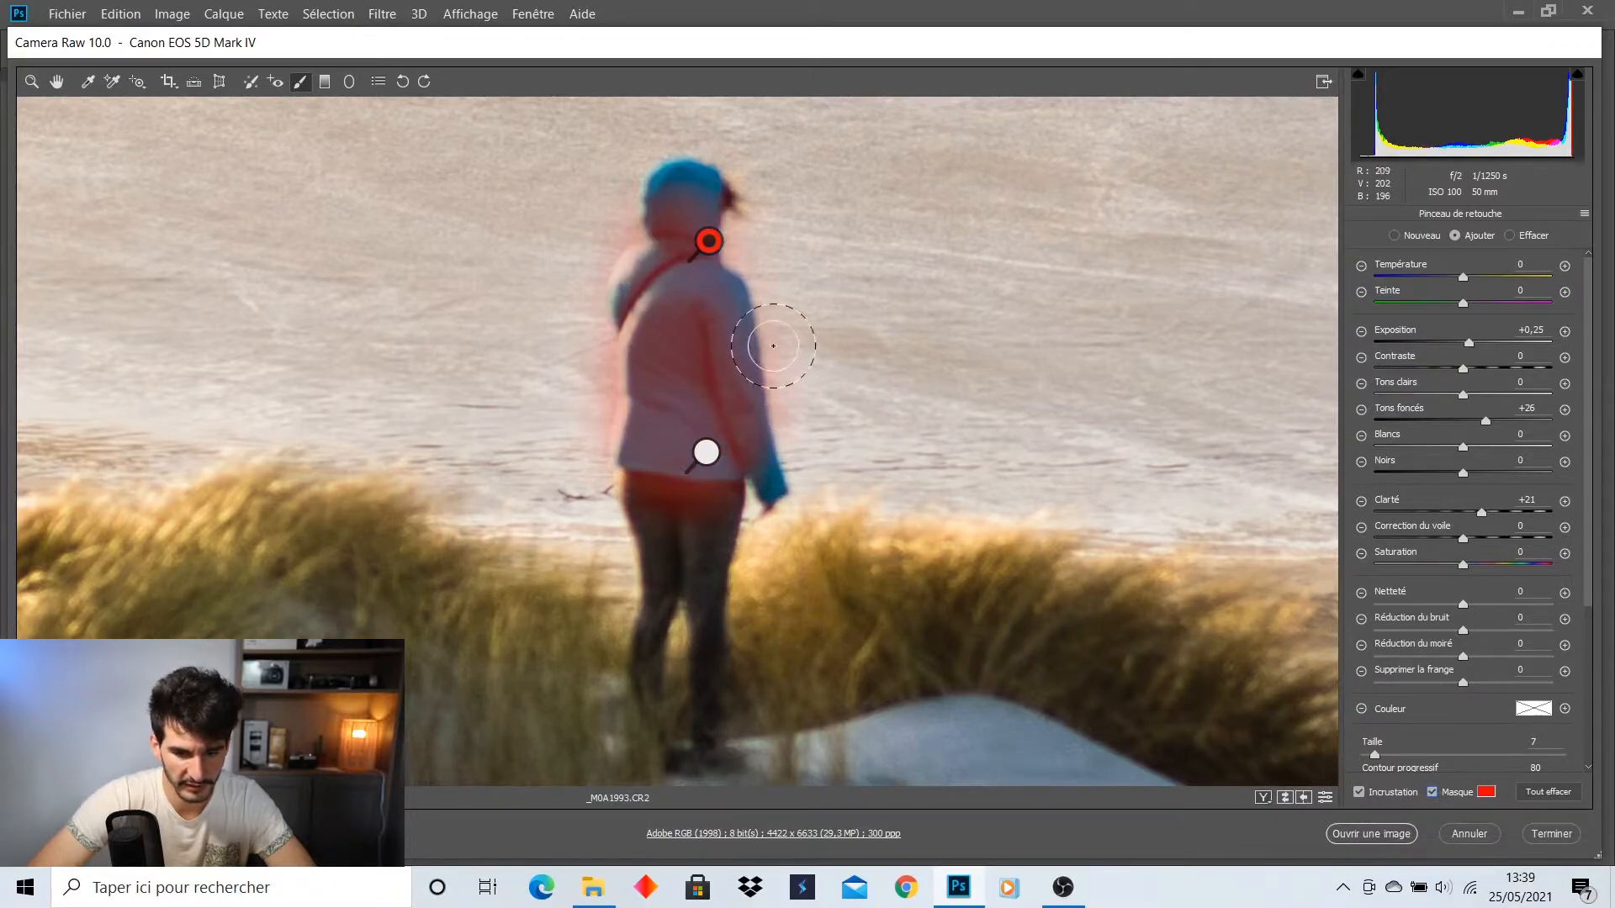
mouse_move(661, 303)
mouse_down()
mouse_move(657, 208)
mouse_move(706, 203)
mouse_move(709, 242)
mouse_up()
Erase the jacket mask where it spills onto the sand around the figure
click(1509, 235)
mouse_move(930, 321)
mouse_down()
mouse_move(866, 343)
mouse_move(923, 340)
mouse_move(901, 351)
mouse_up()
mouse_move(848, 404)
mouse_down()
mouse_move(796, 329)
mouse_move(753, 130)
mouse_move(602, 152)
mouse_move(594, 224)
mouse_move(588, 209)
mouse_move(614, 209)
mouse_move(577, 288)
mouse_move(577, 418)
mouse_move(642, 530)
mouse_move(709, 523)
mouse_up()
key(z)
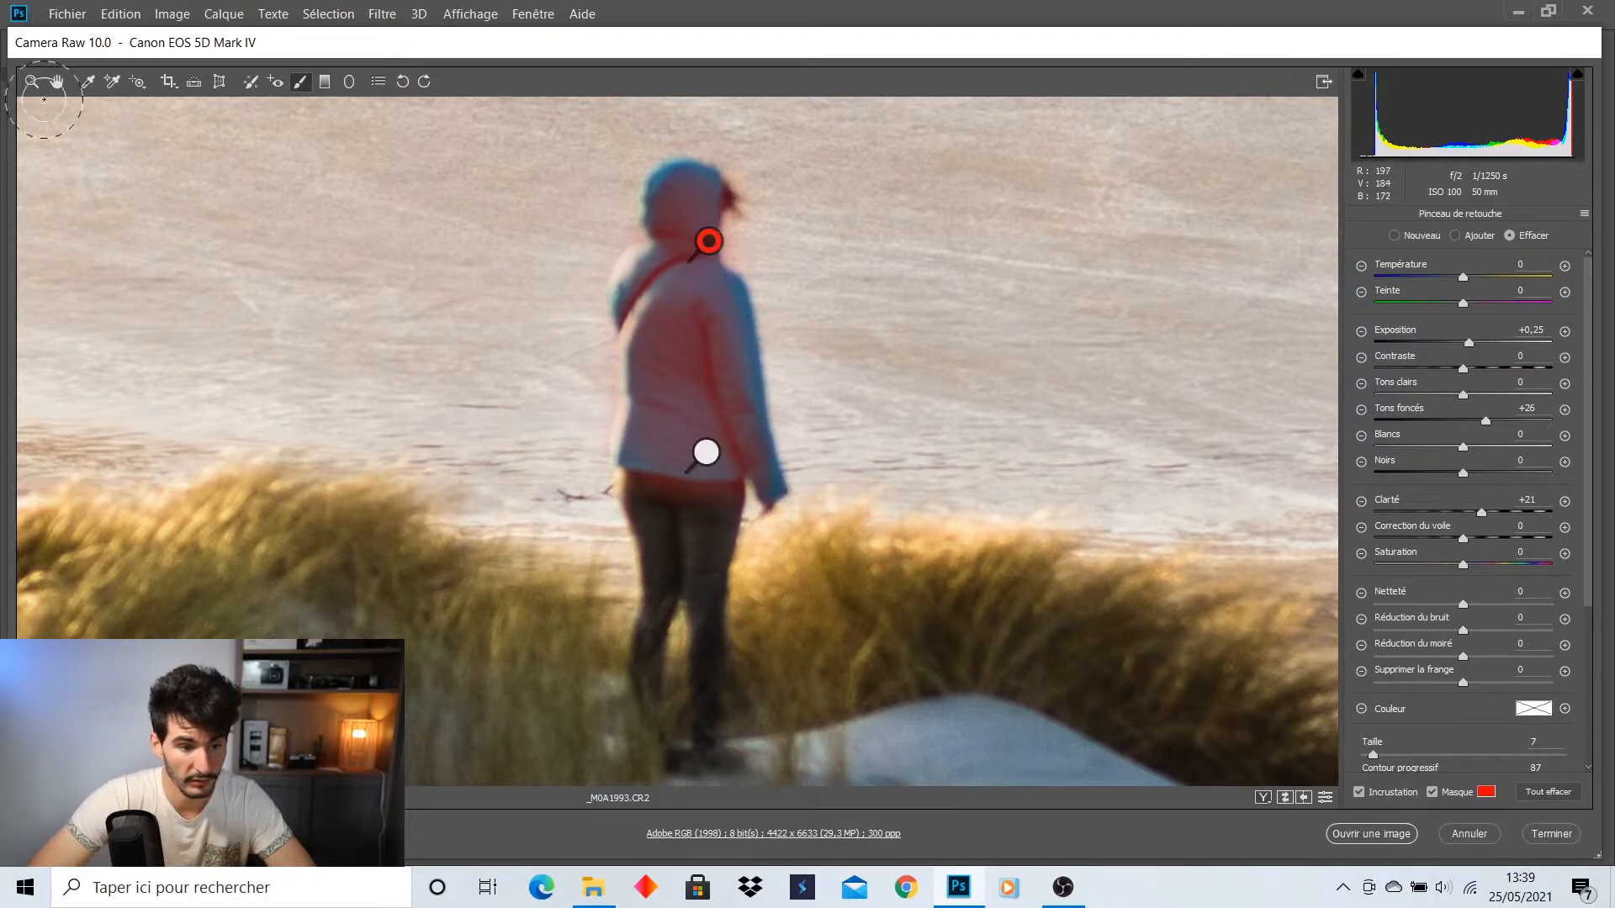
click(1354, 216)
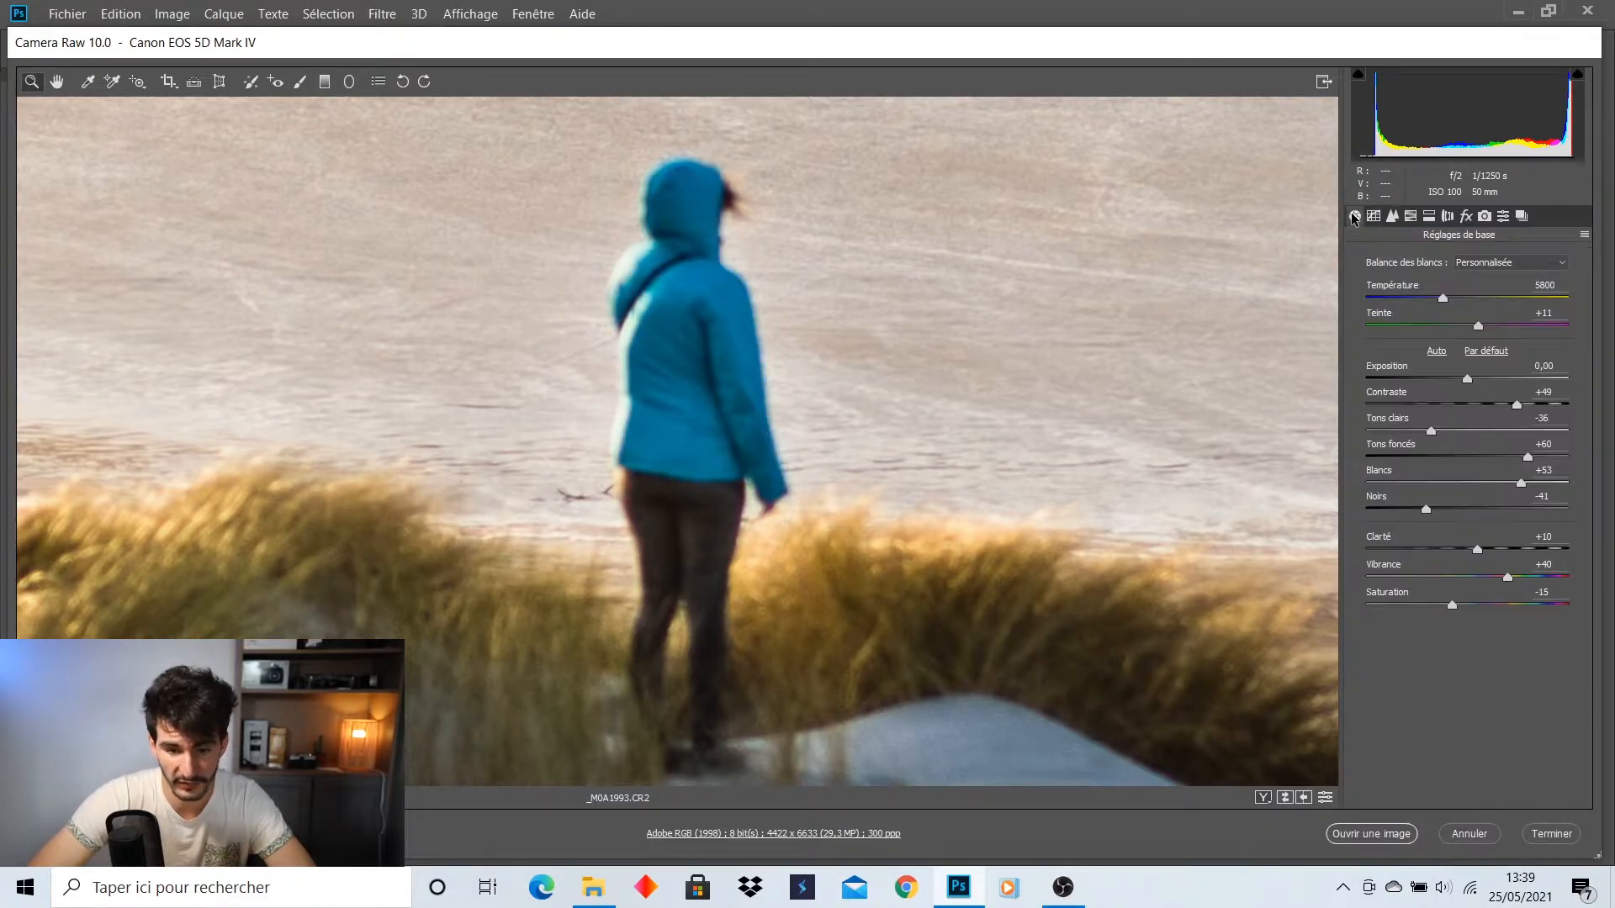
Set the jacket mask's exposure to +0.40, clarity to +16, sharpness to +34 and saturation to +35
click(300, 82)
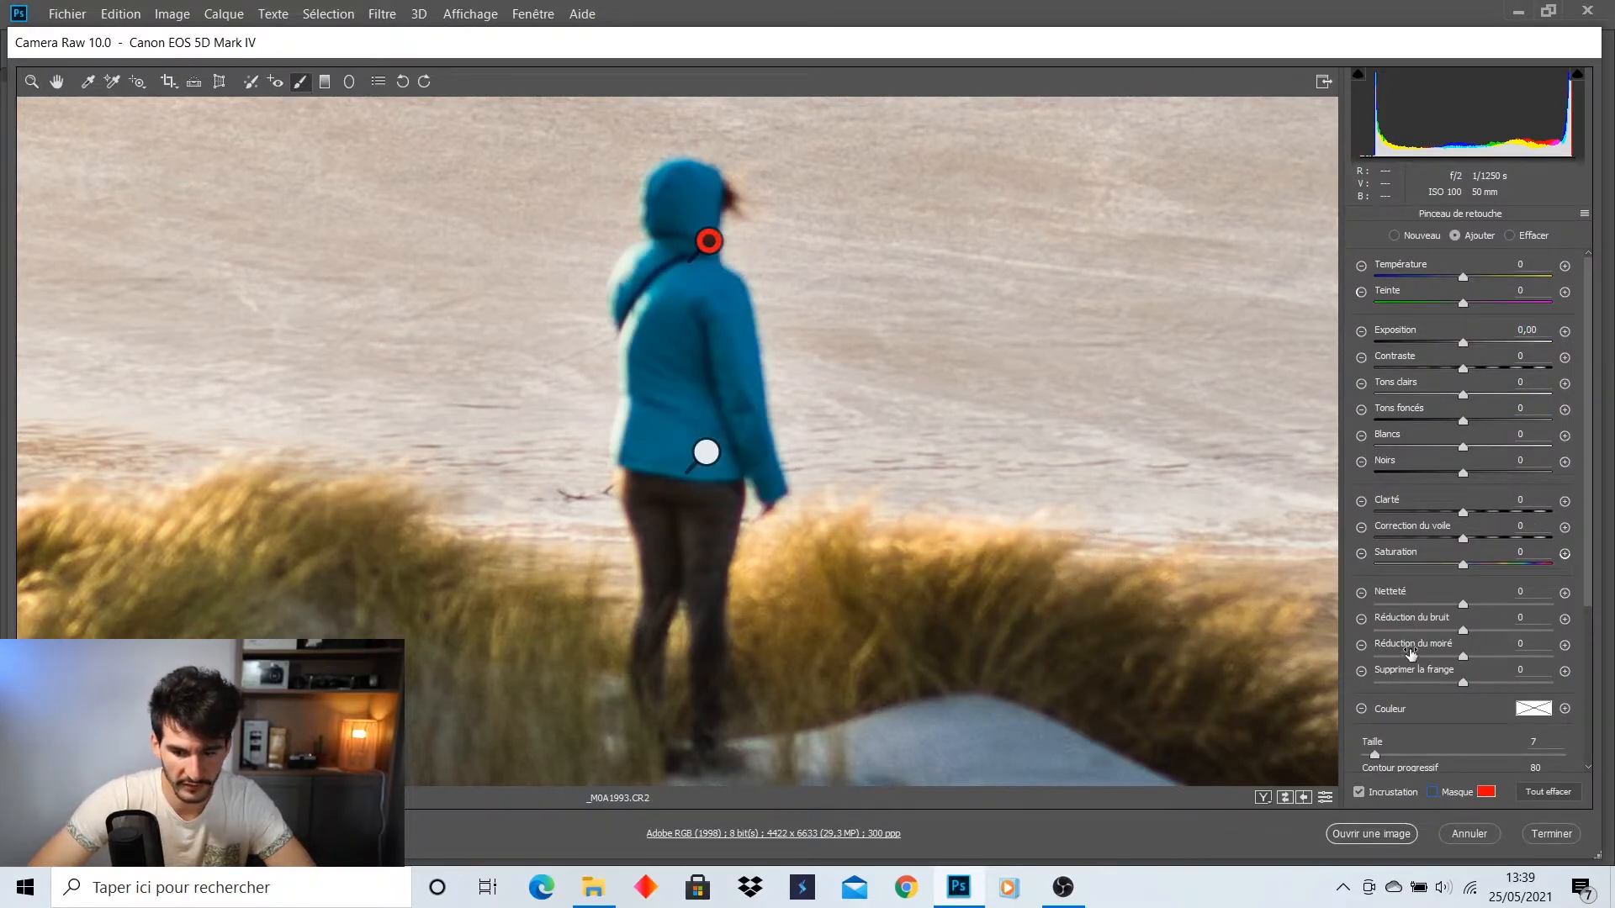
drag(1463, 346, 1472, 345)
click(1464, 513)
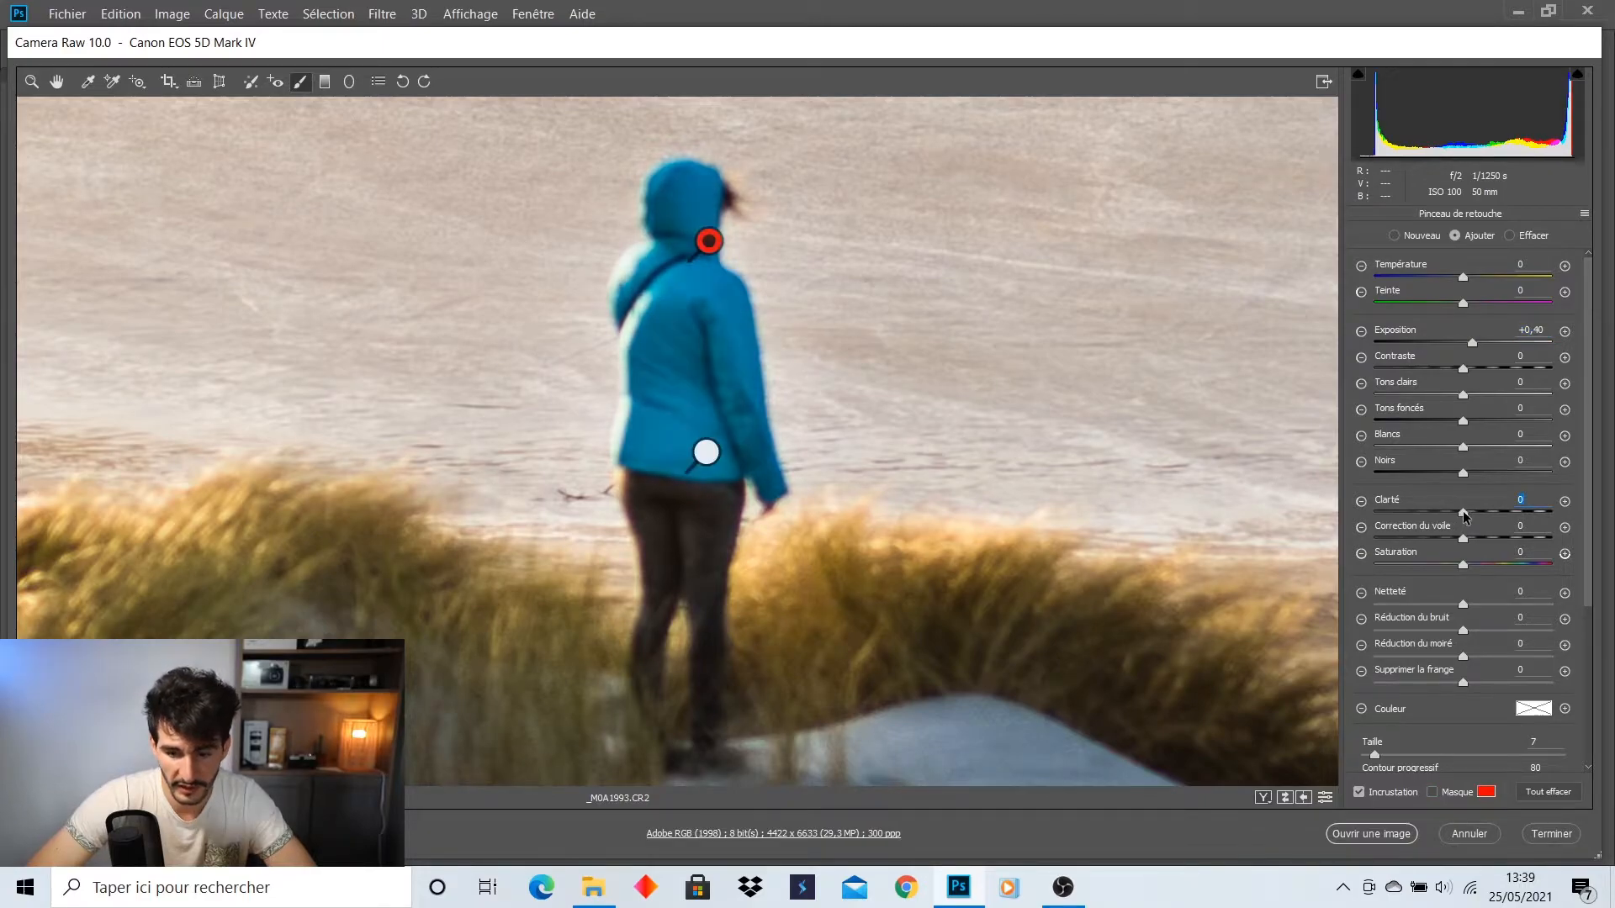
drag(1464, 515, 1479, 514)
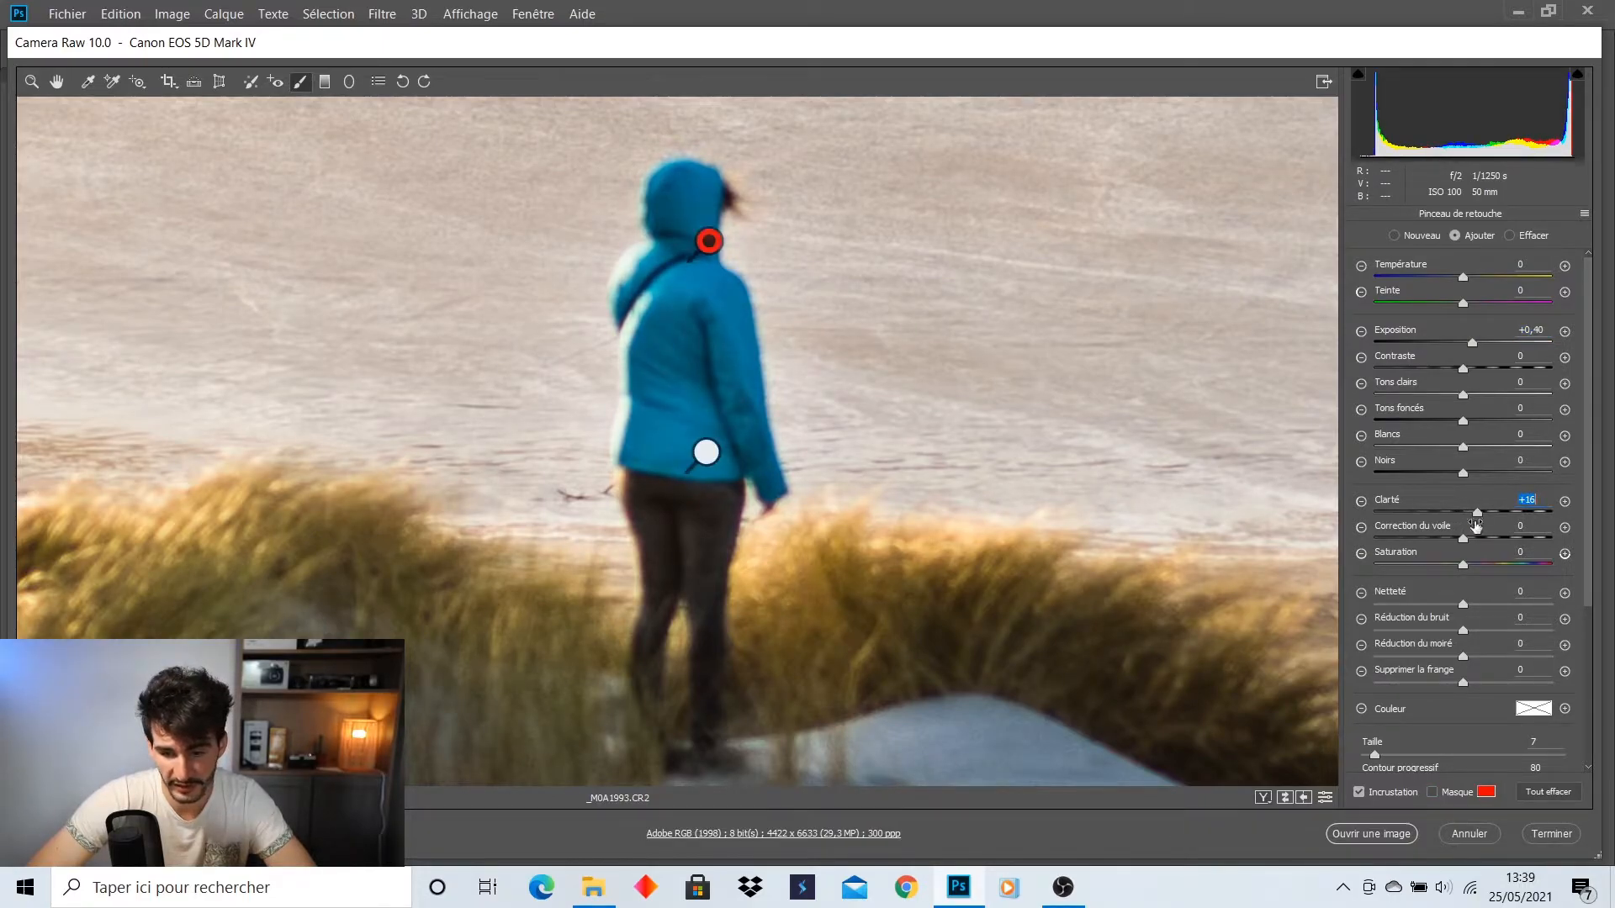
drag(1464, 606, 1466, 605)
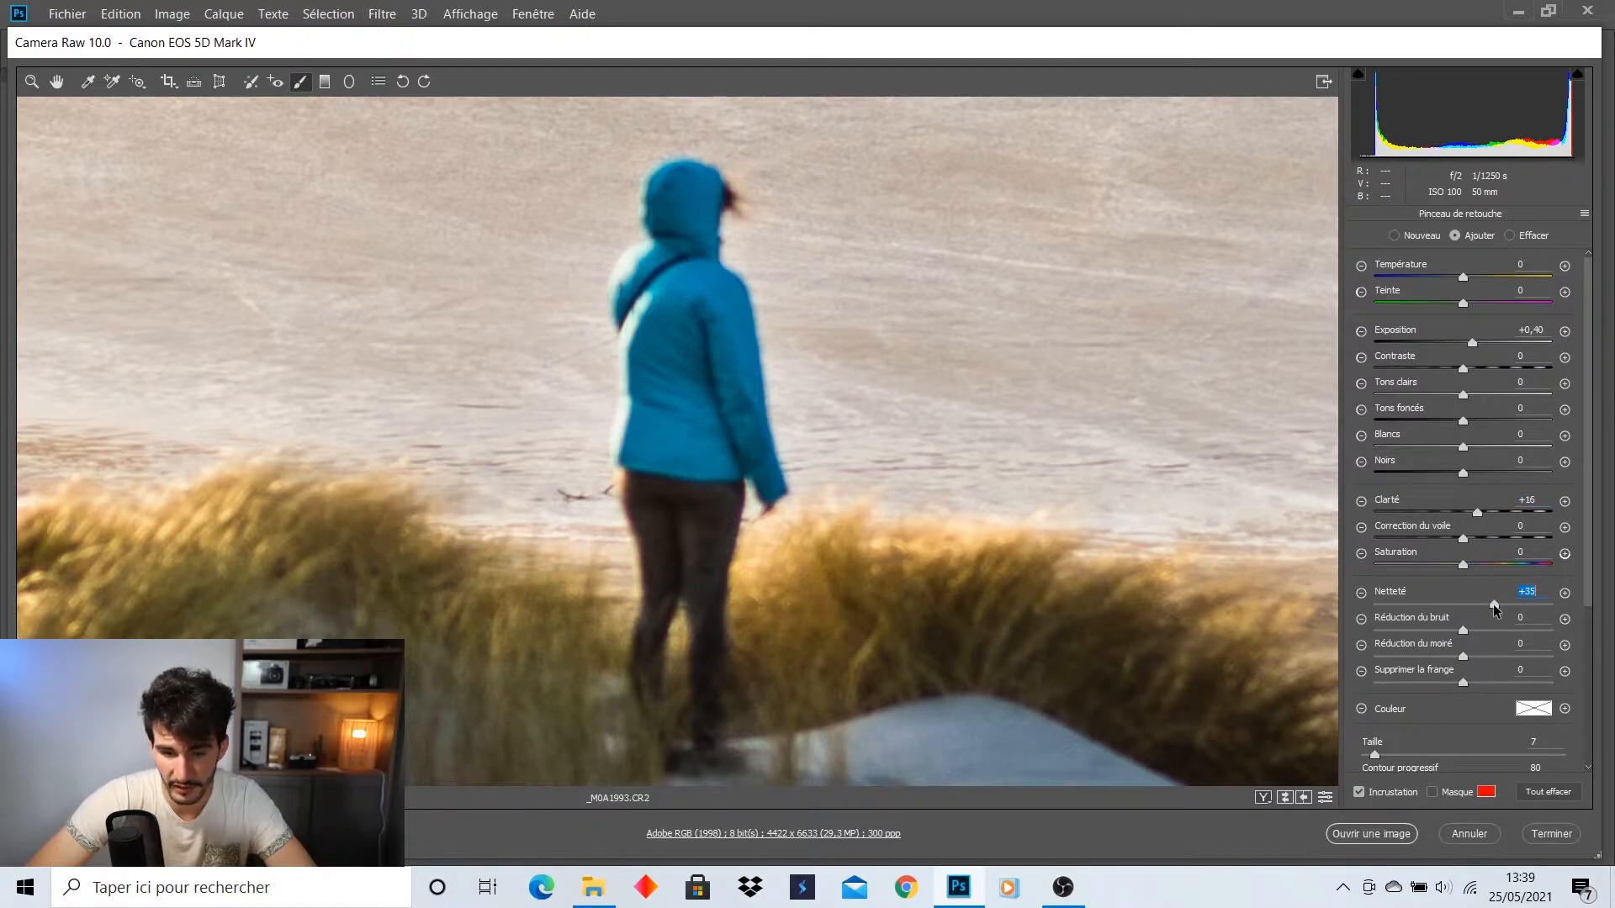
drag(1491, 604, 1487, 569)
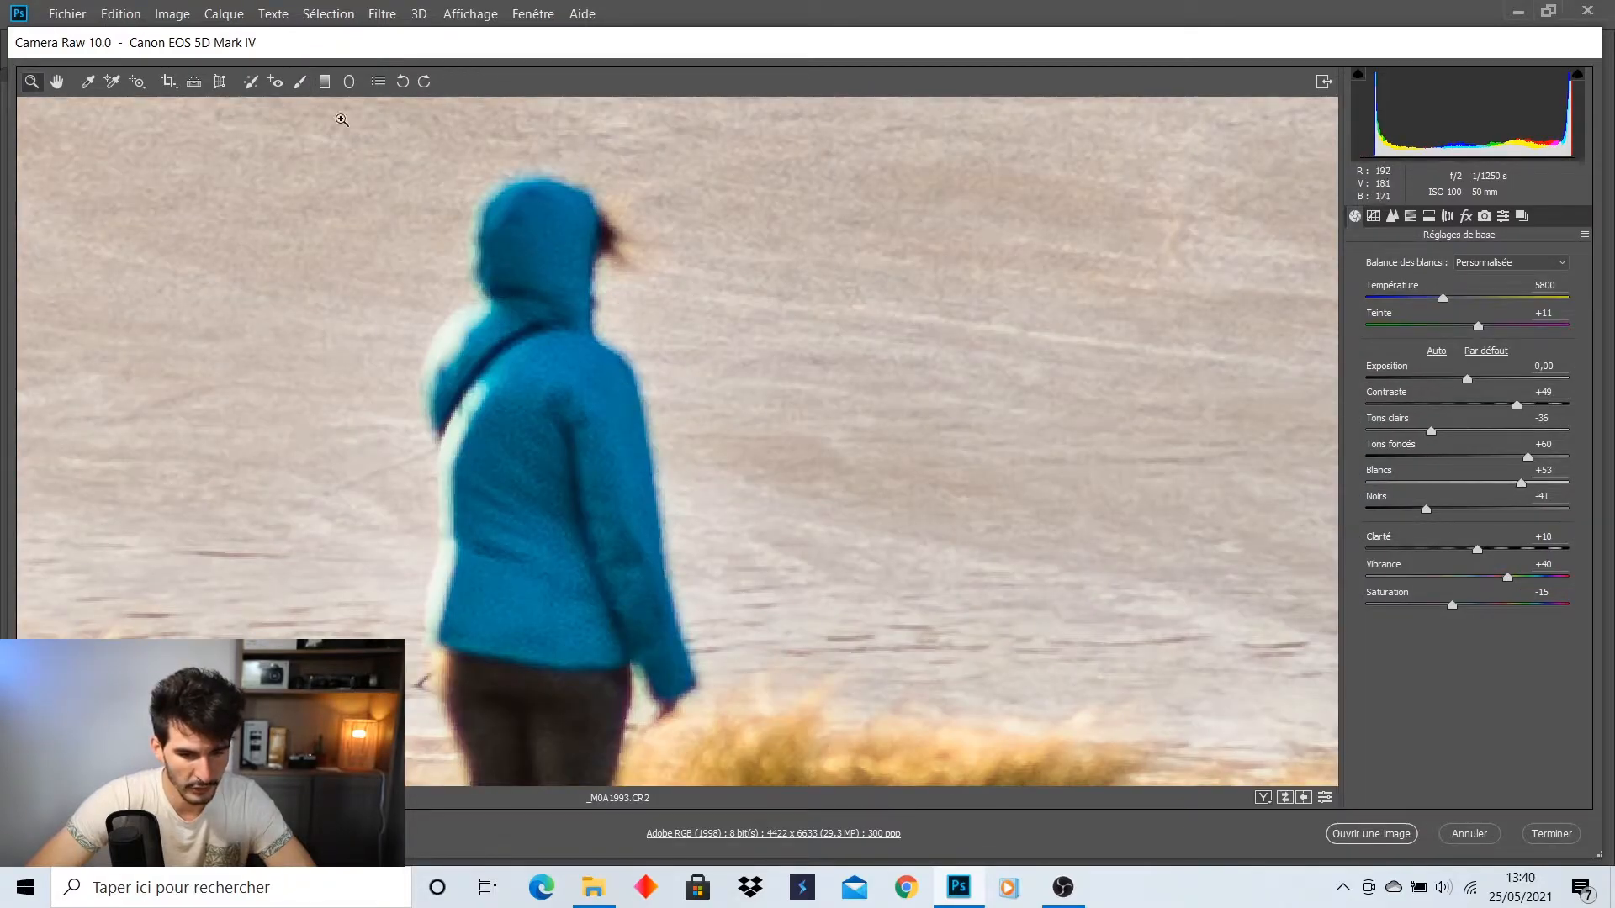
Refine the jacket mask by erasing along both sides of the jacket and around the hand at close zoom
click(301, 81)
click(562, 305)
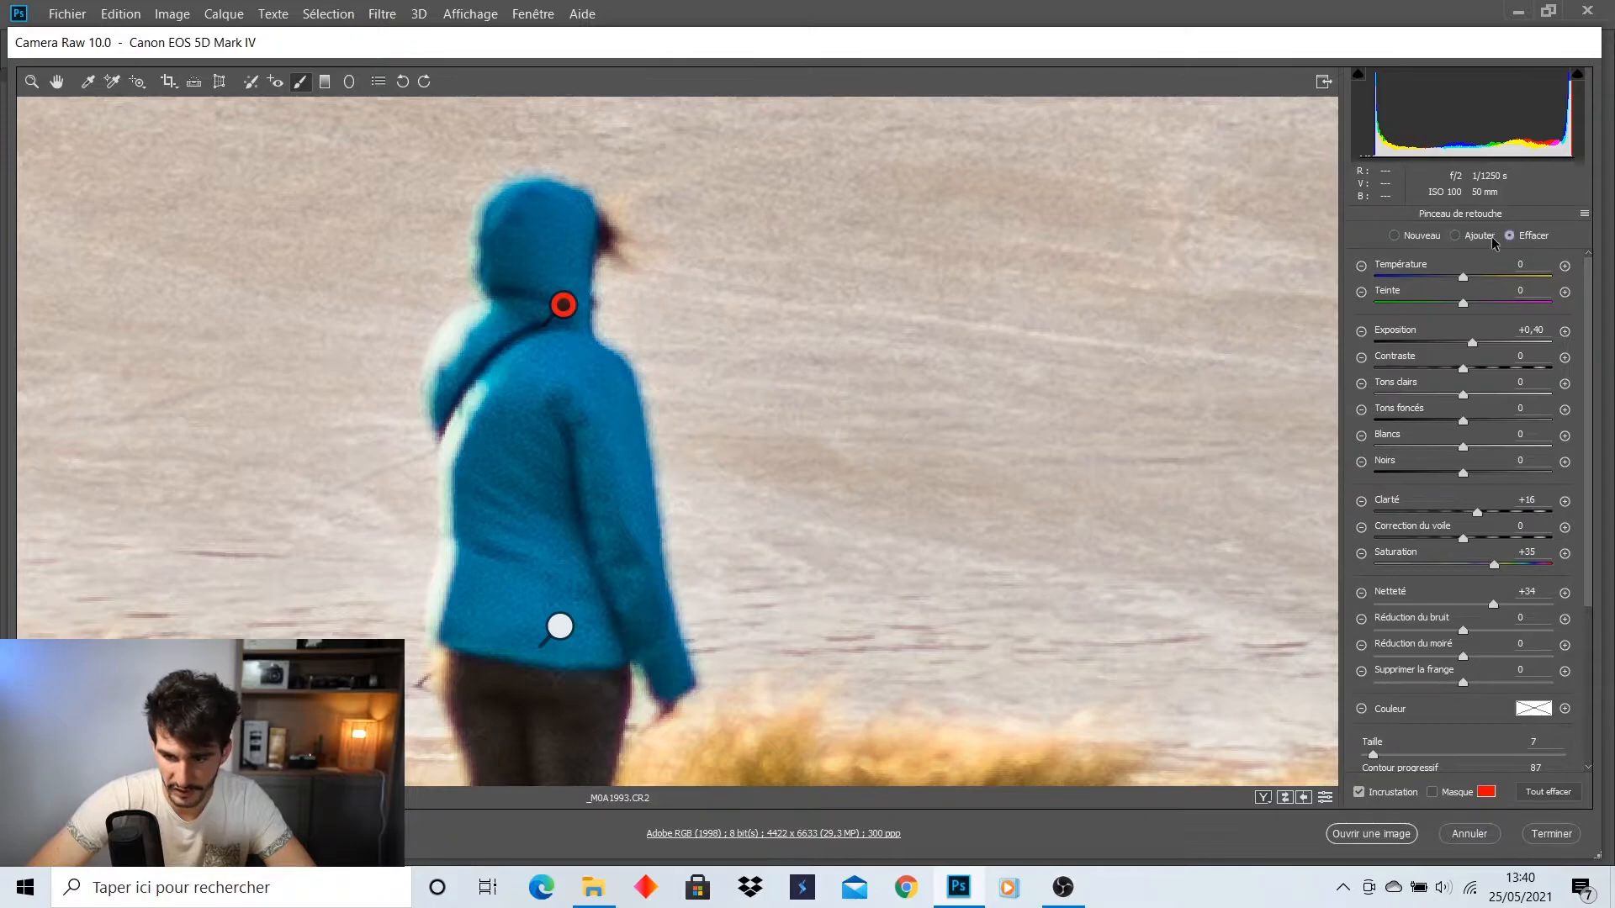
mouse_move(665, 311)
mouse_down()
mouse_move(618, 279)
mouse_move(618, 308)
mouse_move(619, 228)
mouse_move(615, 299)
mouse_move(618, 233)
mouse_move(625, 319)
mouse_move(667, 384)
mouse_move(703, 617)
mouse_up()
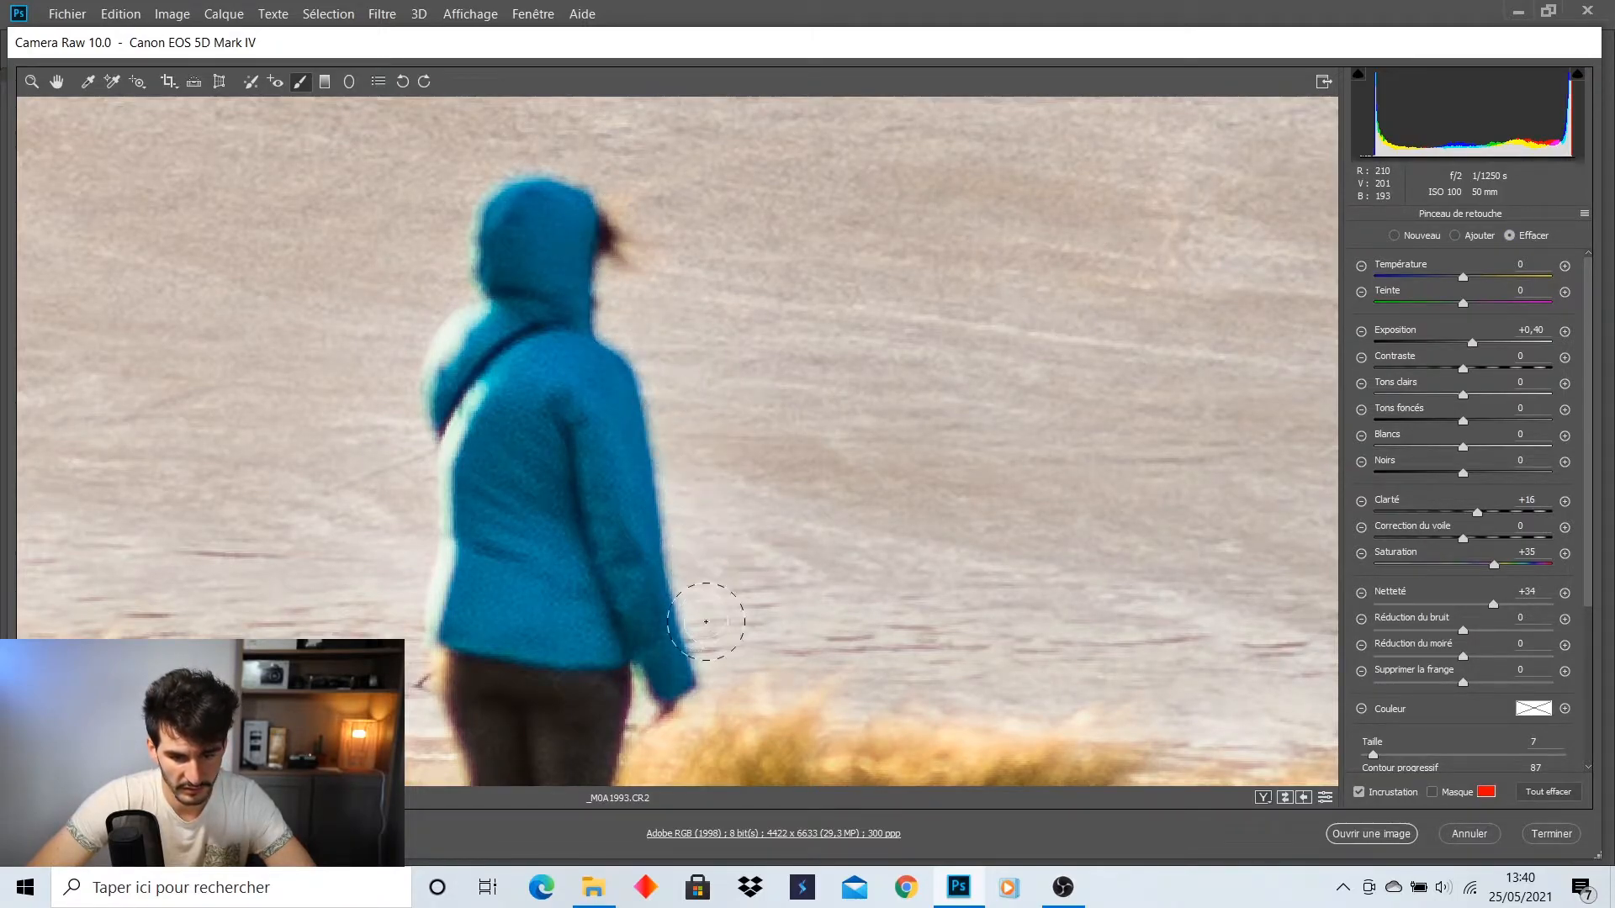
drag(679, 730, 648, 710)
mouse_move(393, 621)
mouse_down()
mouse_move(406, 471)
mouse_move(391, 391)
mouse_move(300, 252)
mouse_up()
click(32, 81)
mouse_move(702, 366)
mouse_down()
mouse_move(555, 433)
mouse_move(728, 447)
mouse_move(706, 458)
mouse_up()
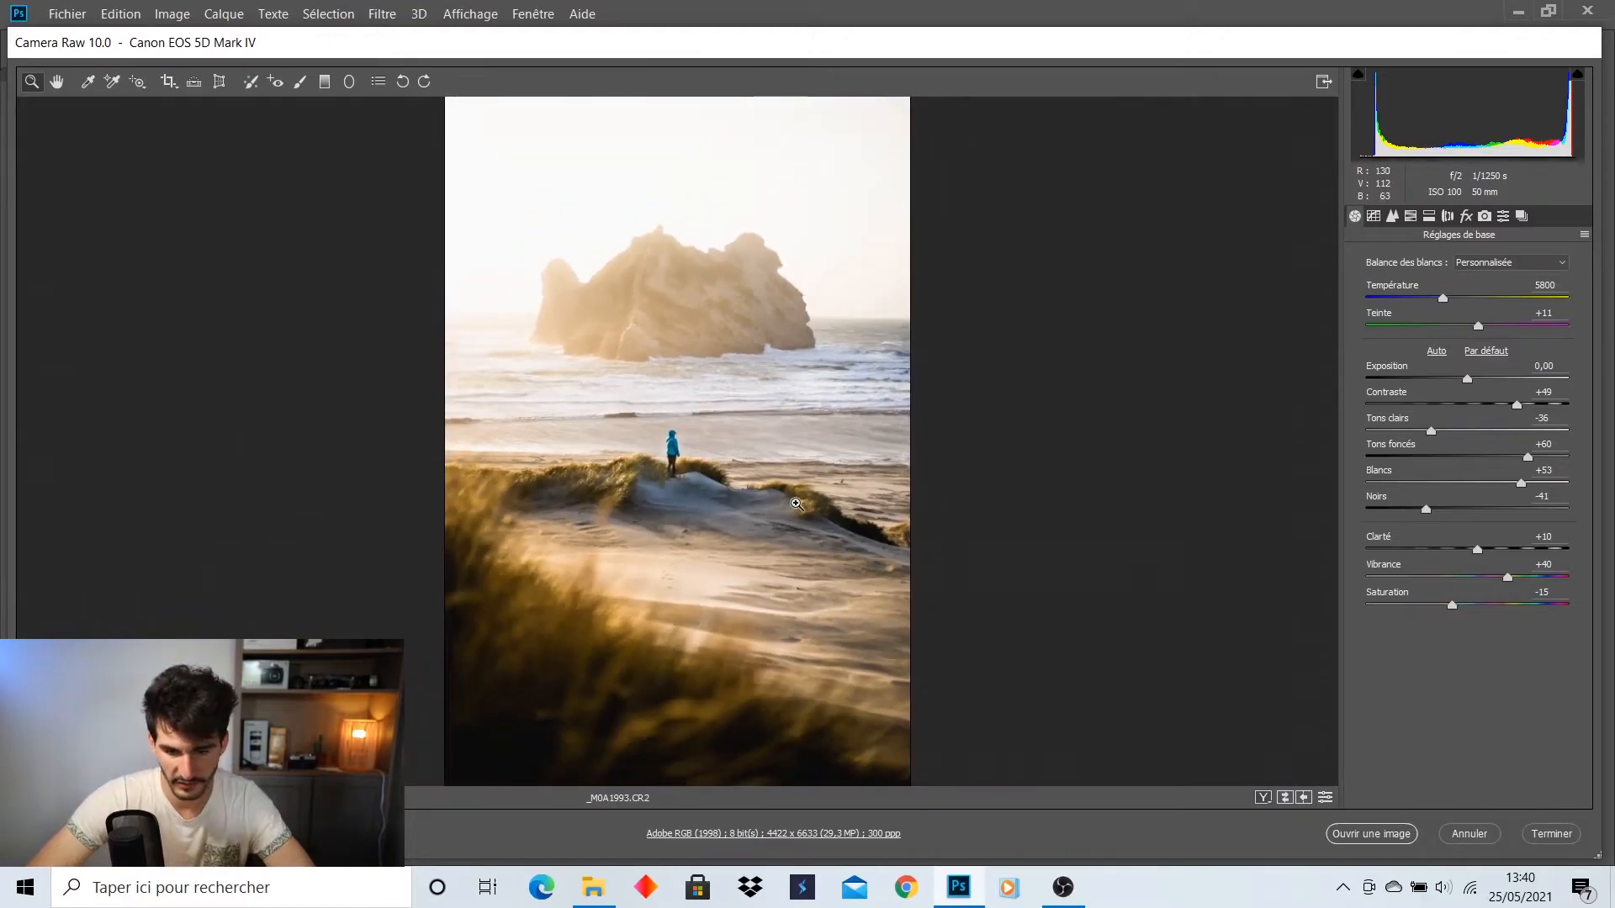
Draw a second graduated filter from the photo's bottom edge up to the standing figure's feet
key(k)
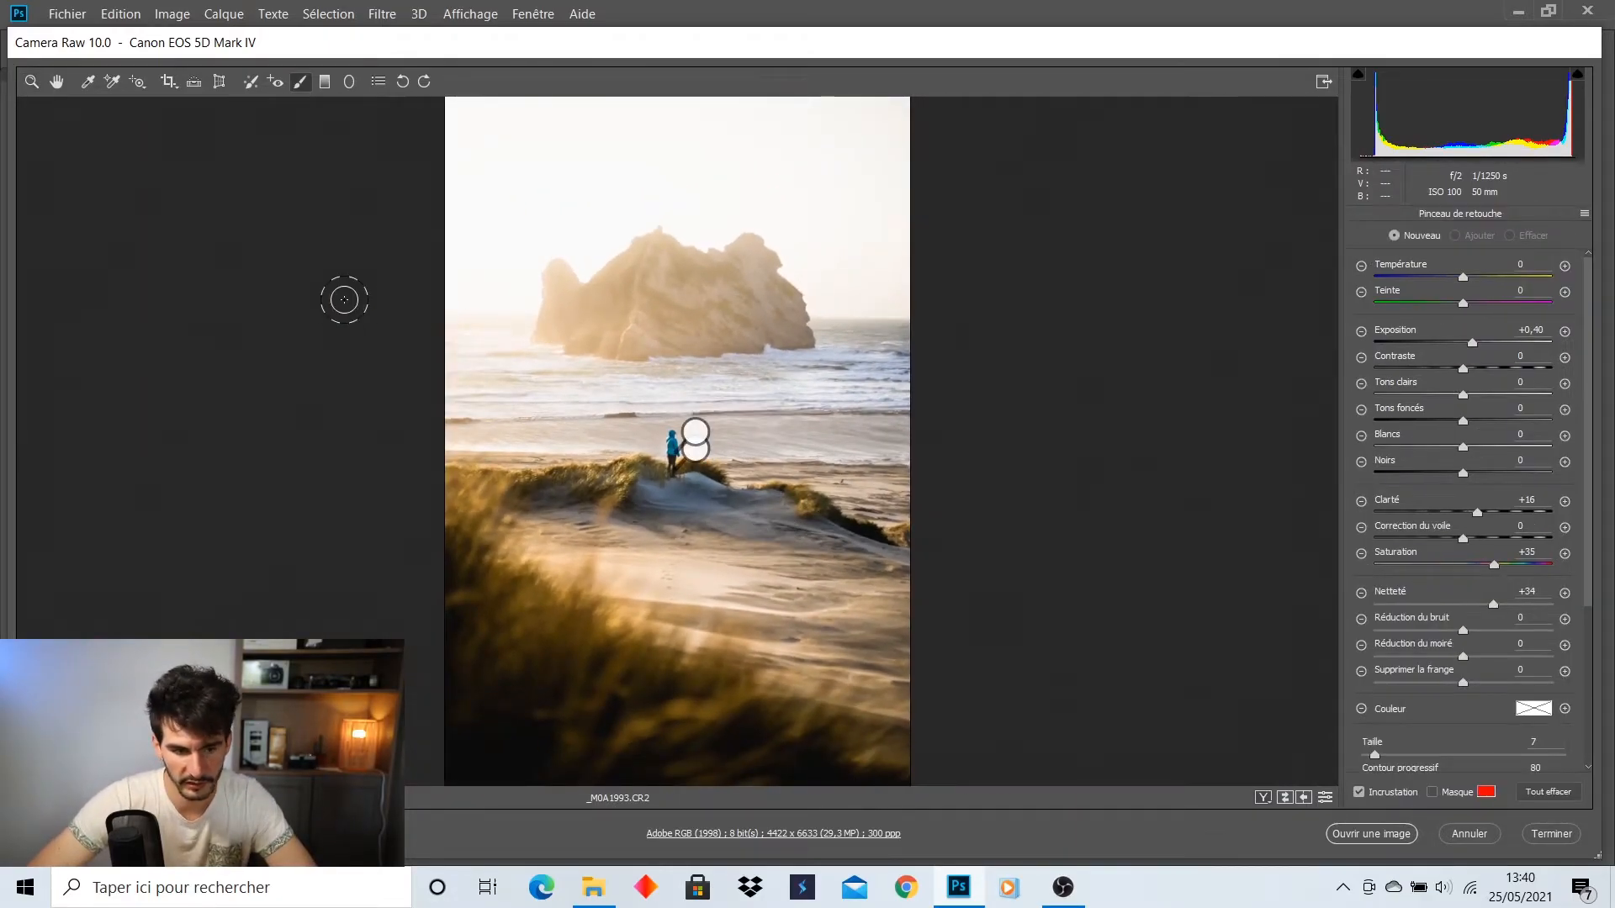
click(35, 87)
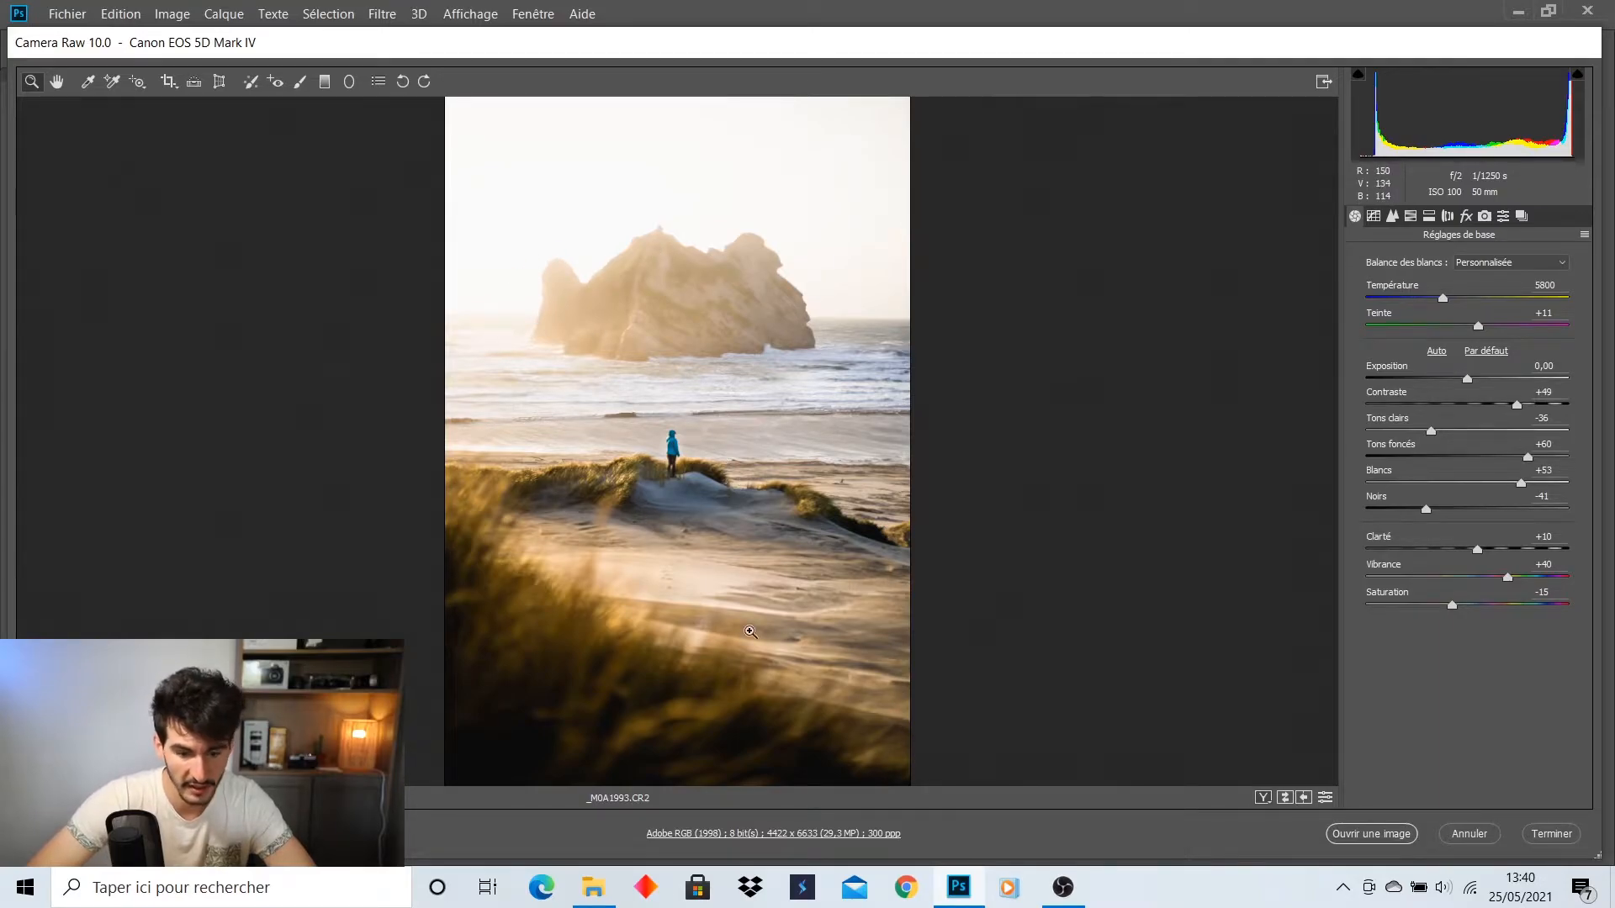
key(g)
drag(723, 436, 636, 178)
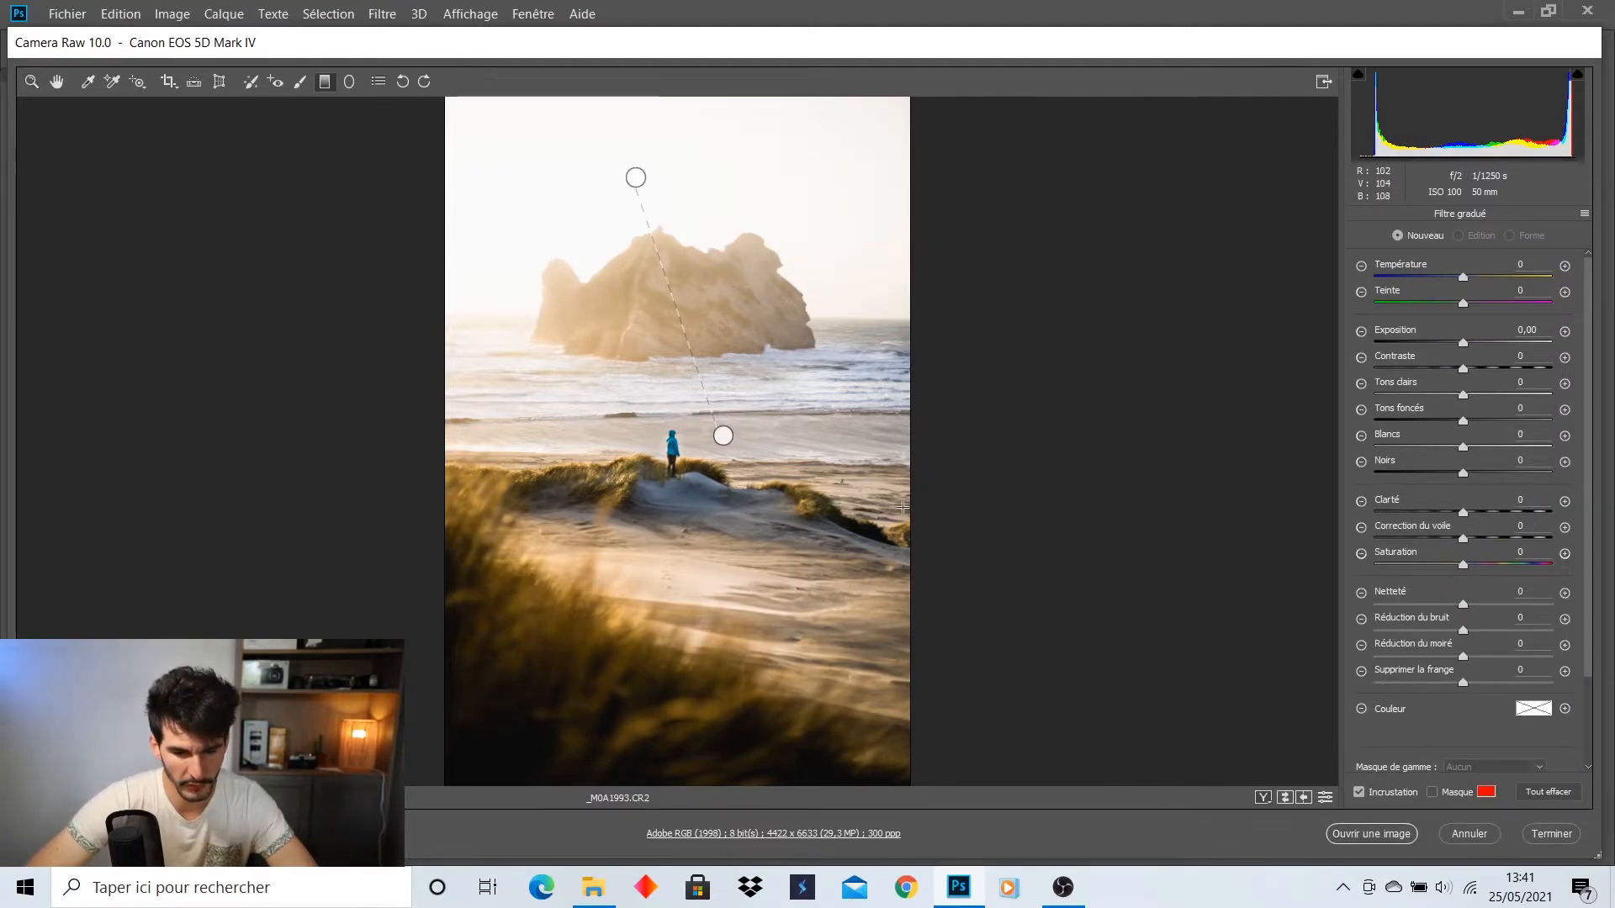
drag(660, 774, 665, 483)
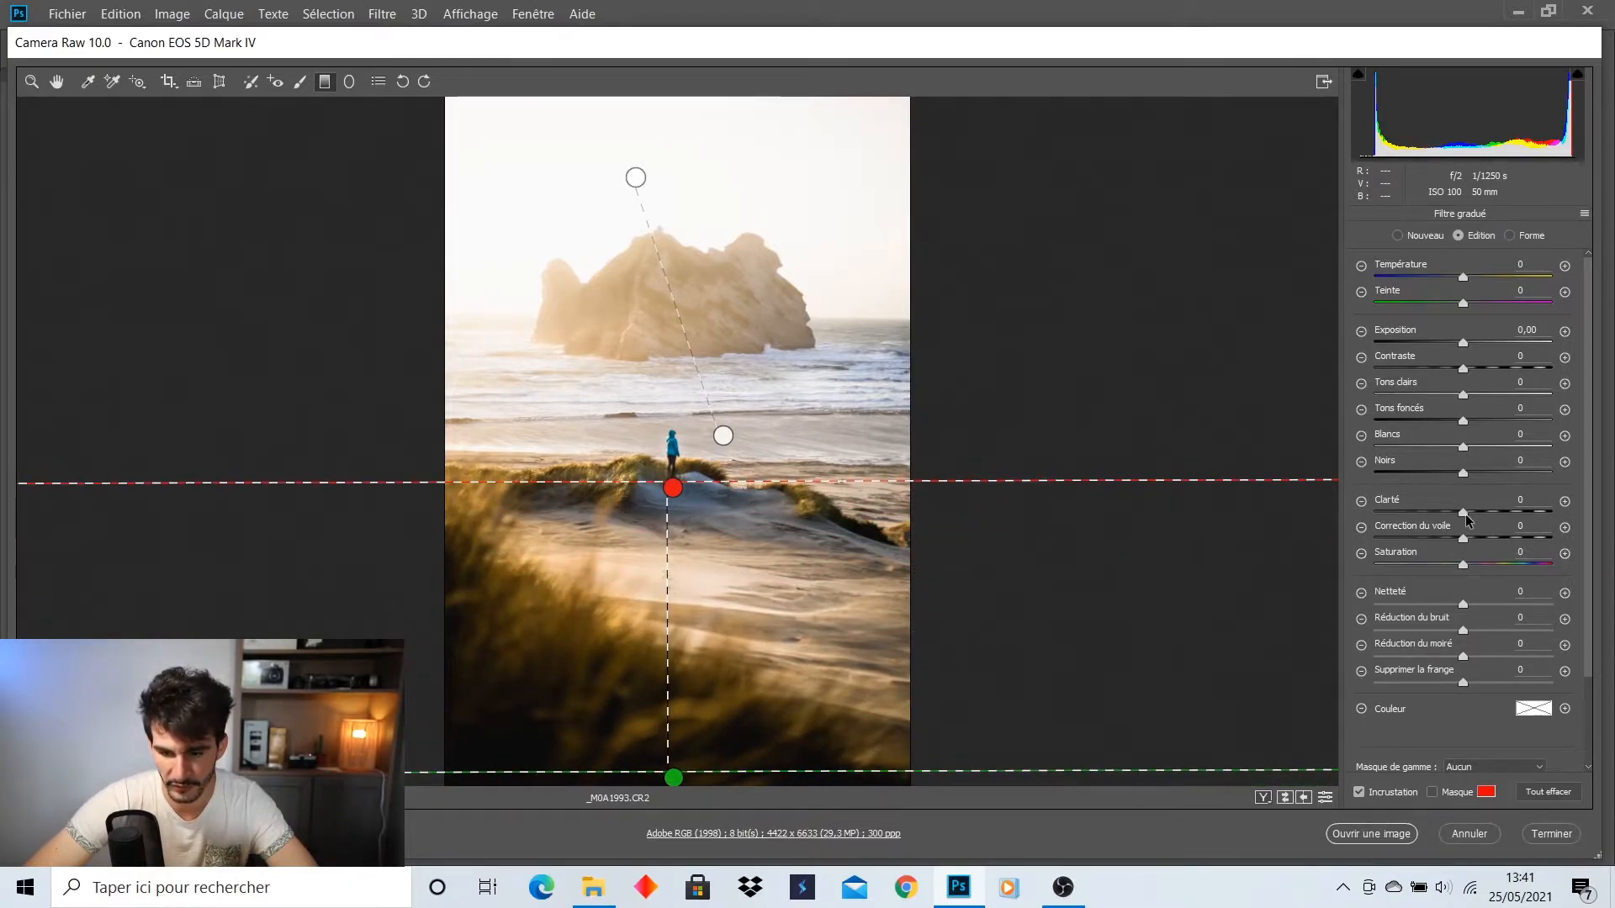
Set the foreground graduated filter's clarity to -44, sharpness to -25, highlights to +32 and shadows to -10
drag(1464, 513, 1424, 515)
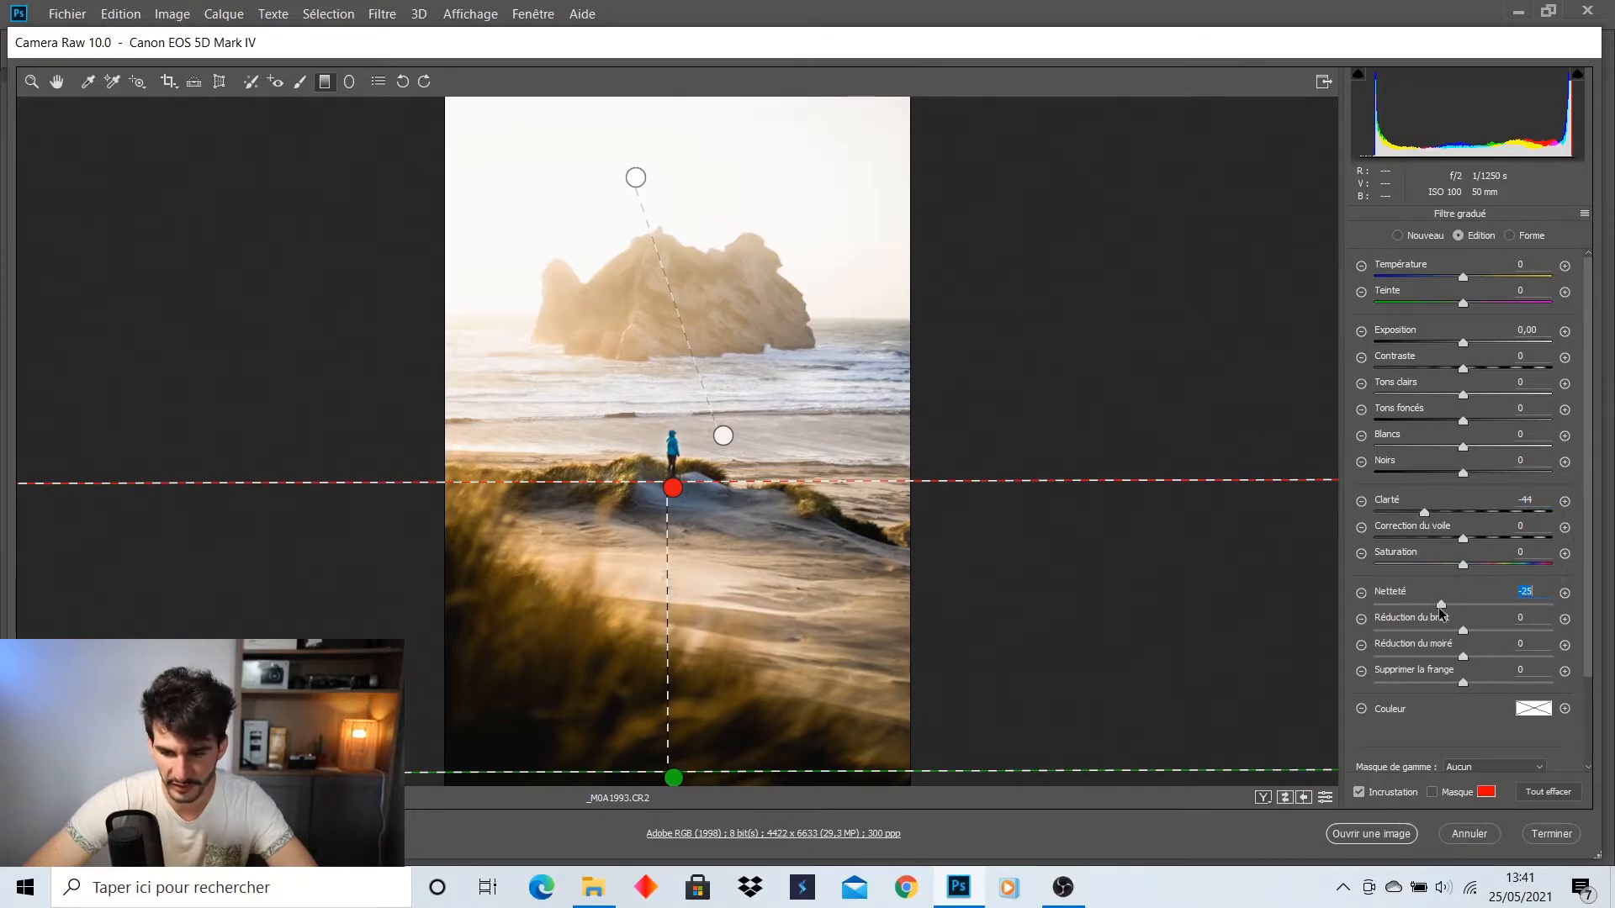
mouse_move(1463, 395)
mouse_down()
mouse_move(1497, 395)
mouse_move(1461, 423)
mouse_up()
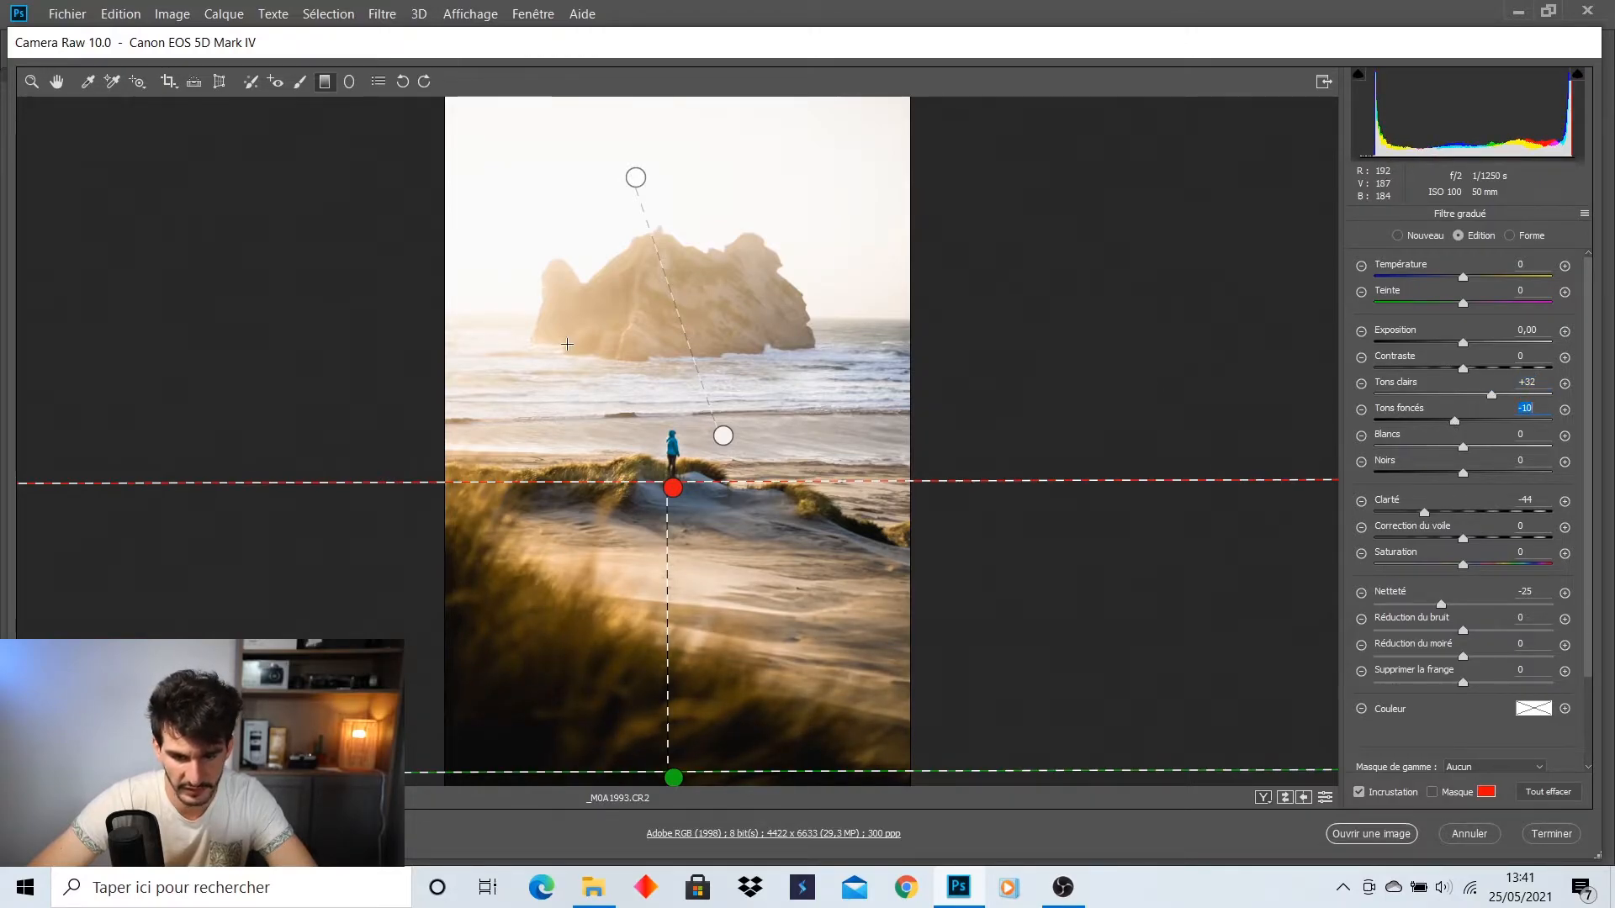
key(z)
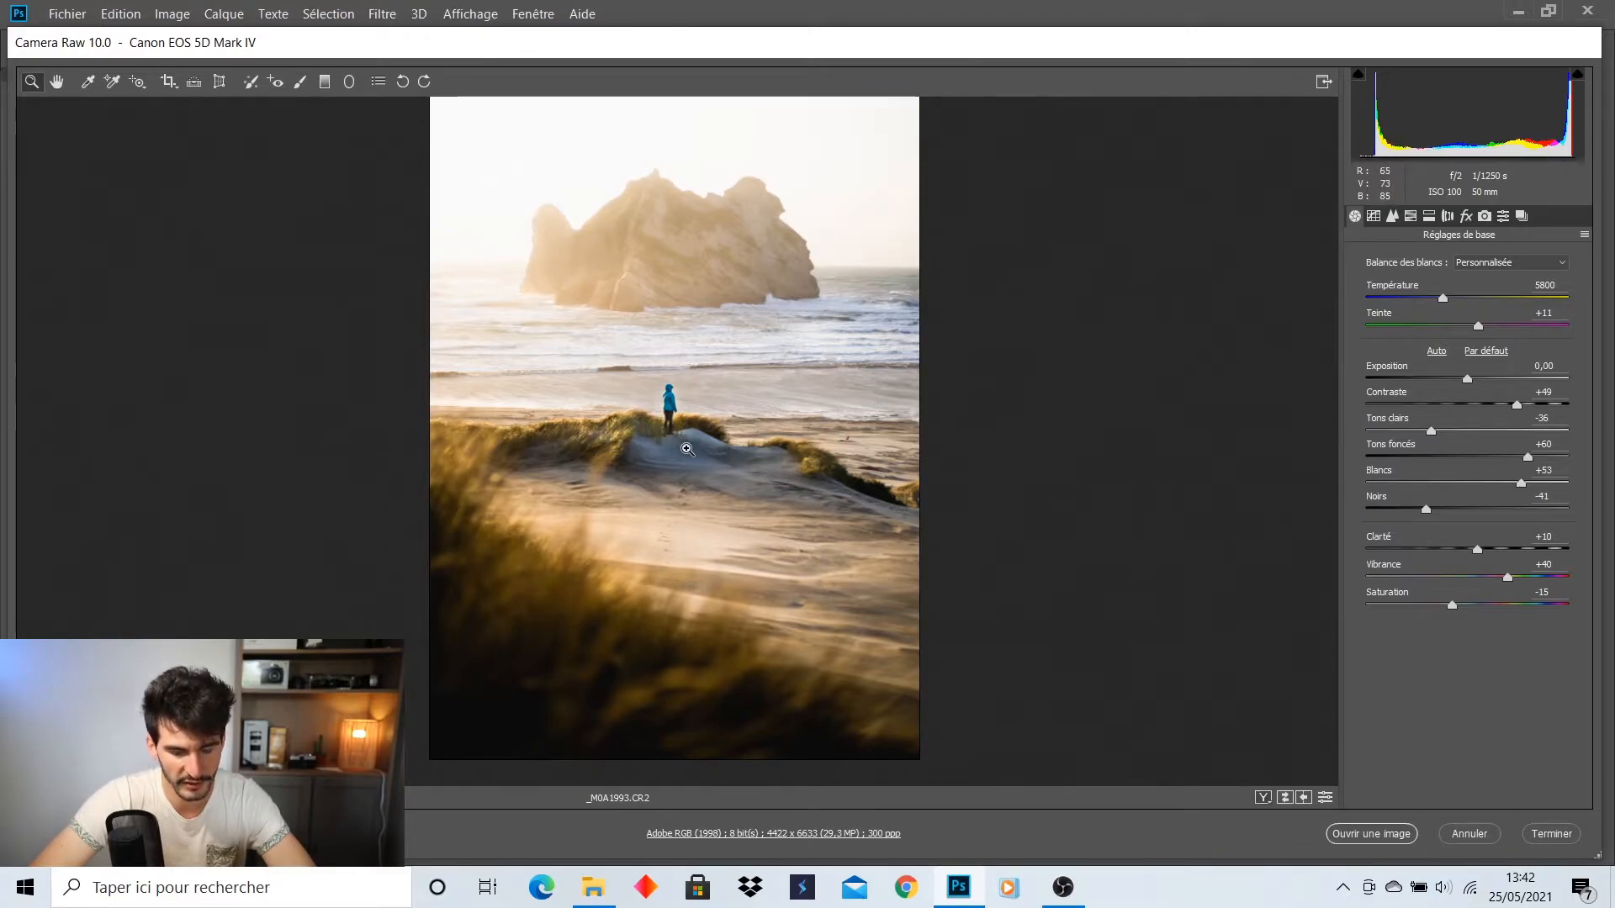
scroll(668, 419, down, 2)
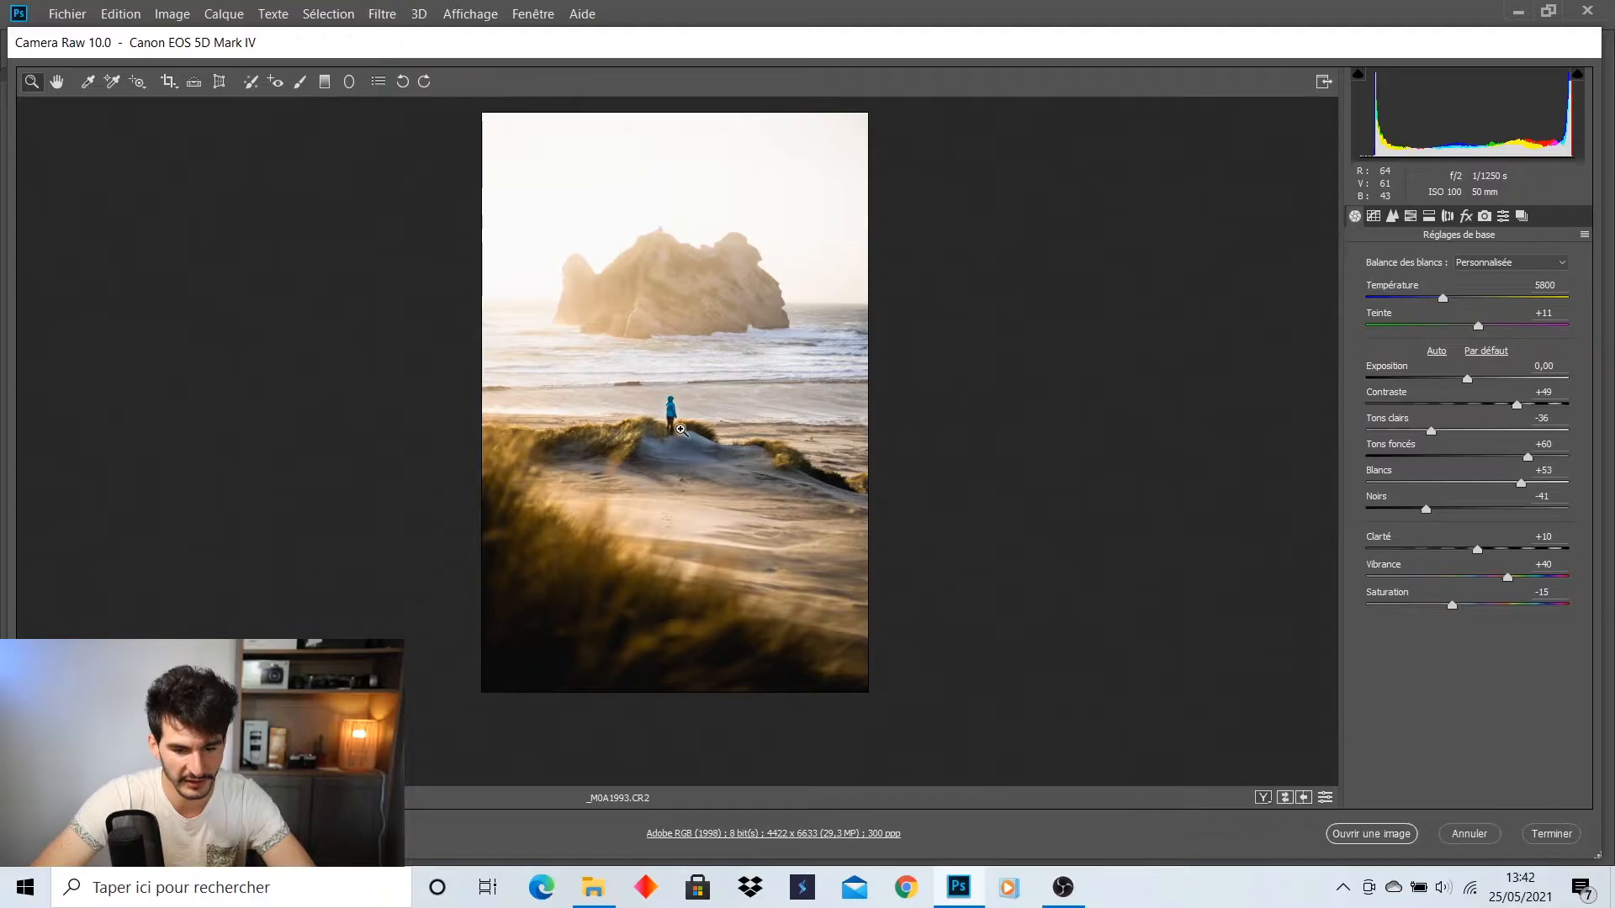
scroll(680, 430, up, 1)
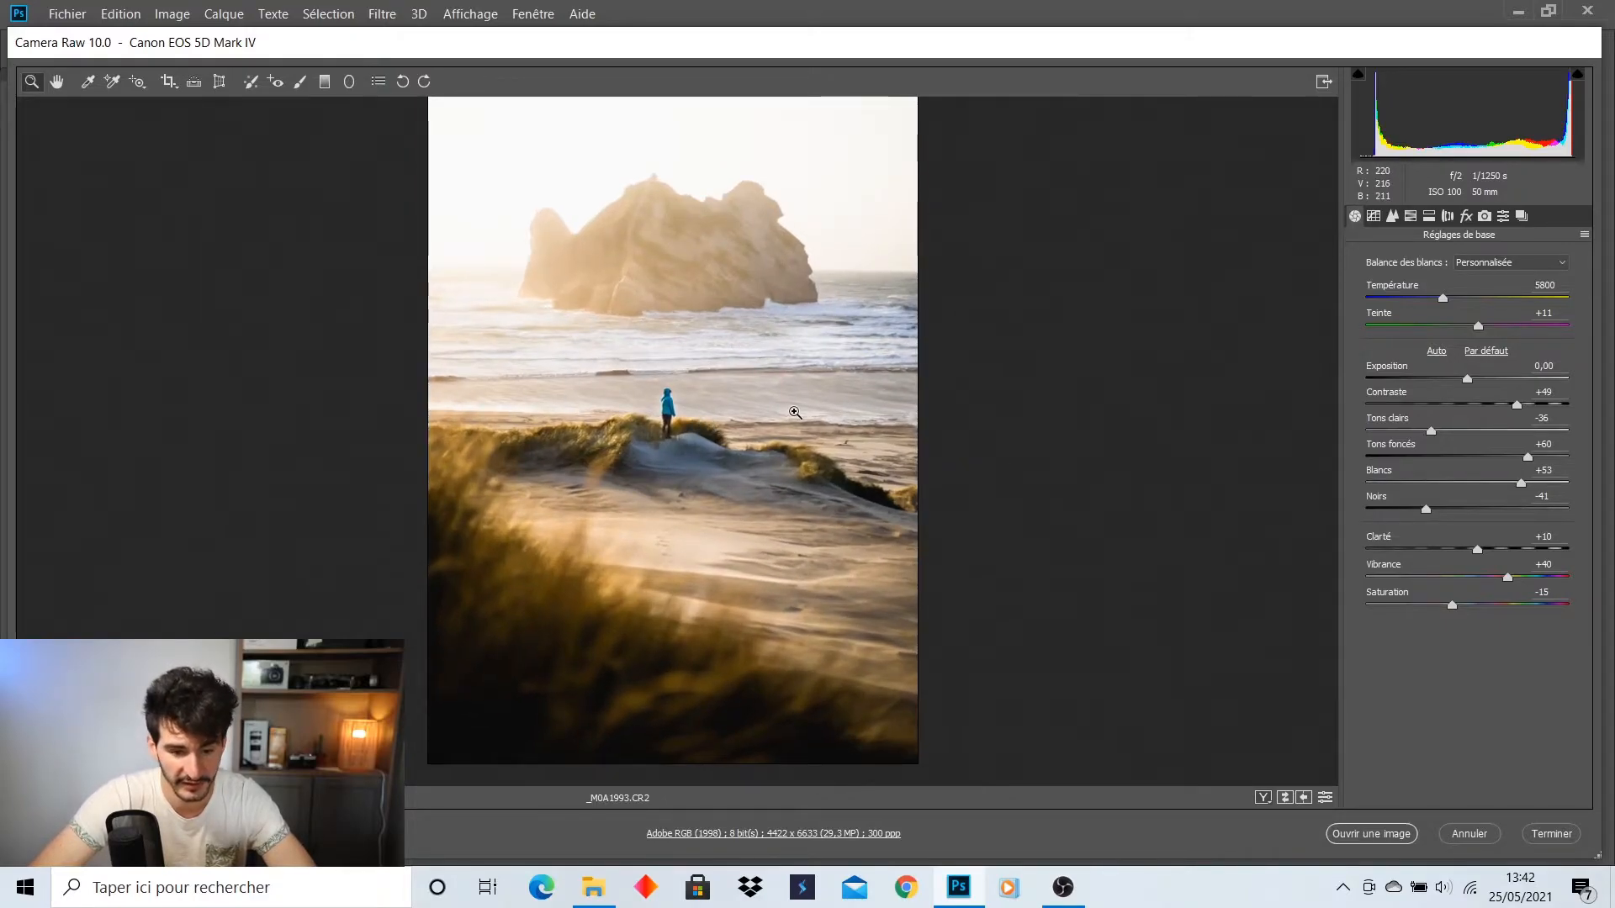
Shift the greens' hue to -100 and the yellows' hue to -20 to warm the grass
key(ctrl+alt+4)
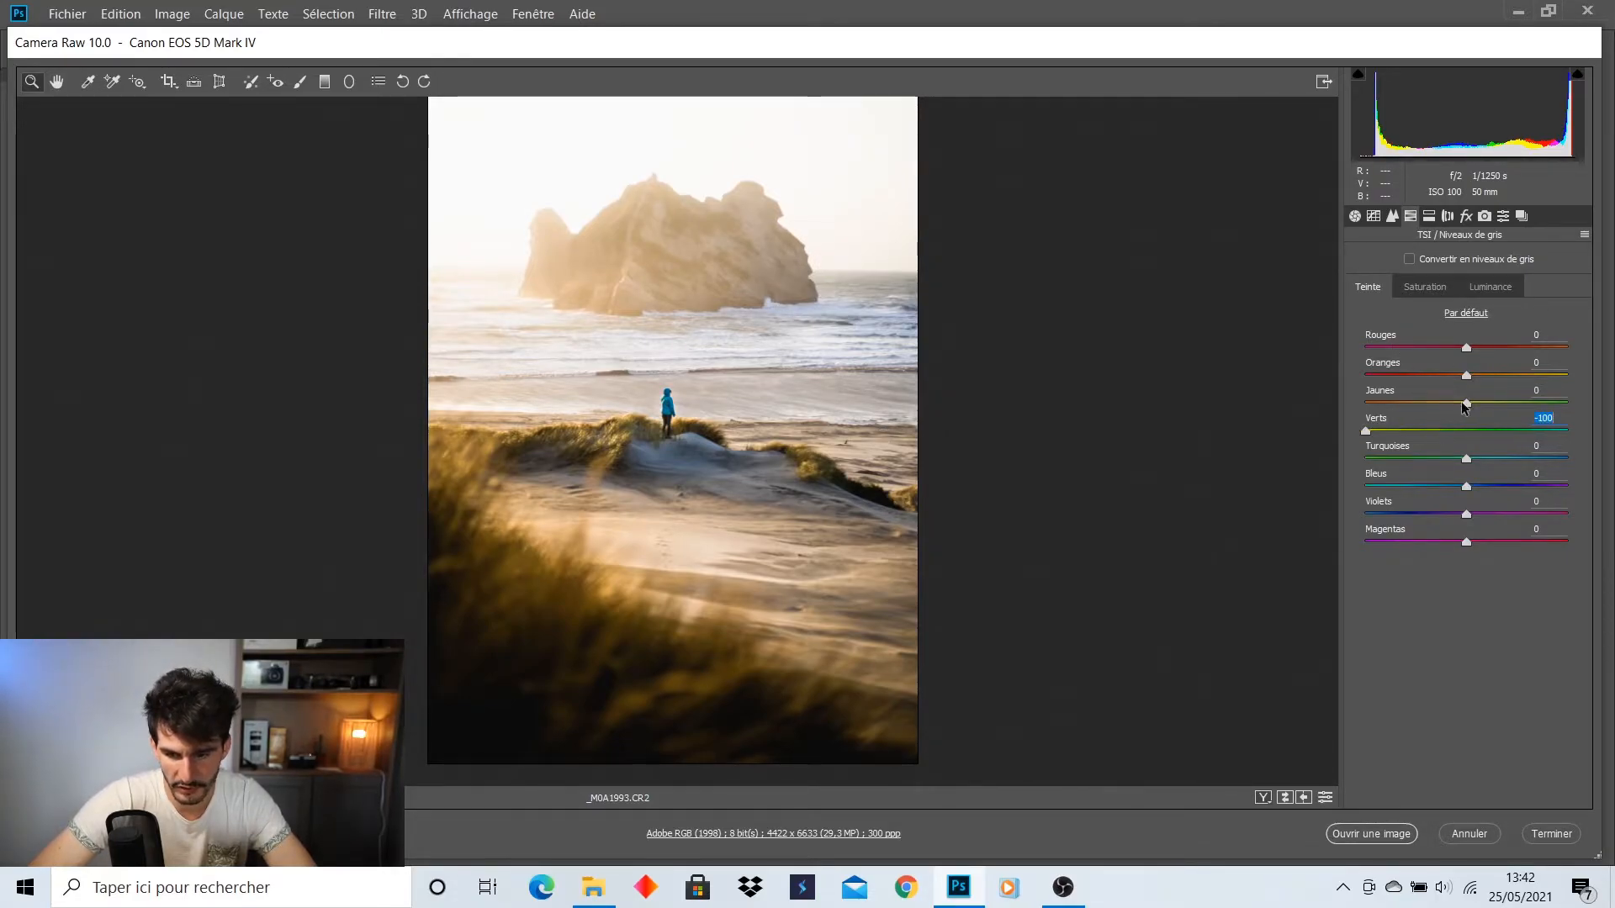
click(1466, 405)
drag(1490, 406, 1468, 407)
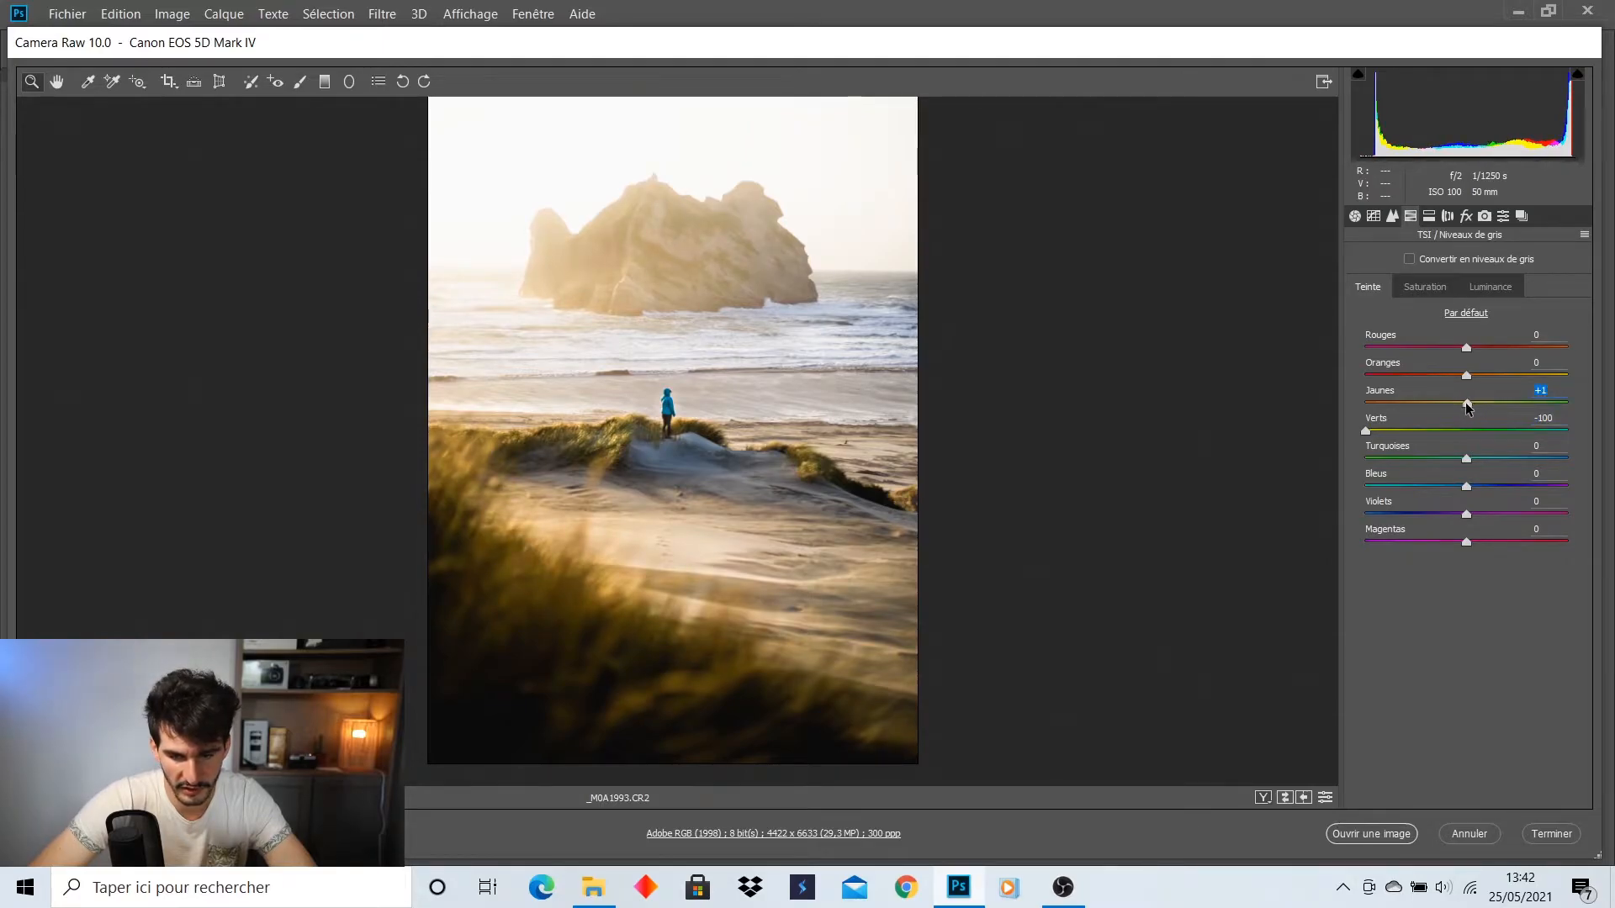
mouse_move(1454, 407)
mouse_down()
mouse_move(1339, 410)
mouse_move(1447, 405)
mouse_up()
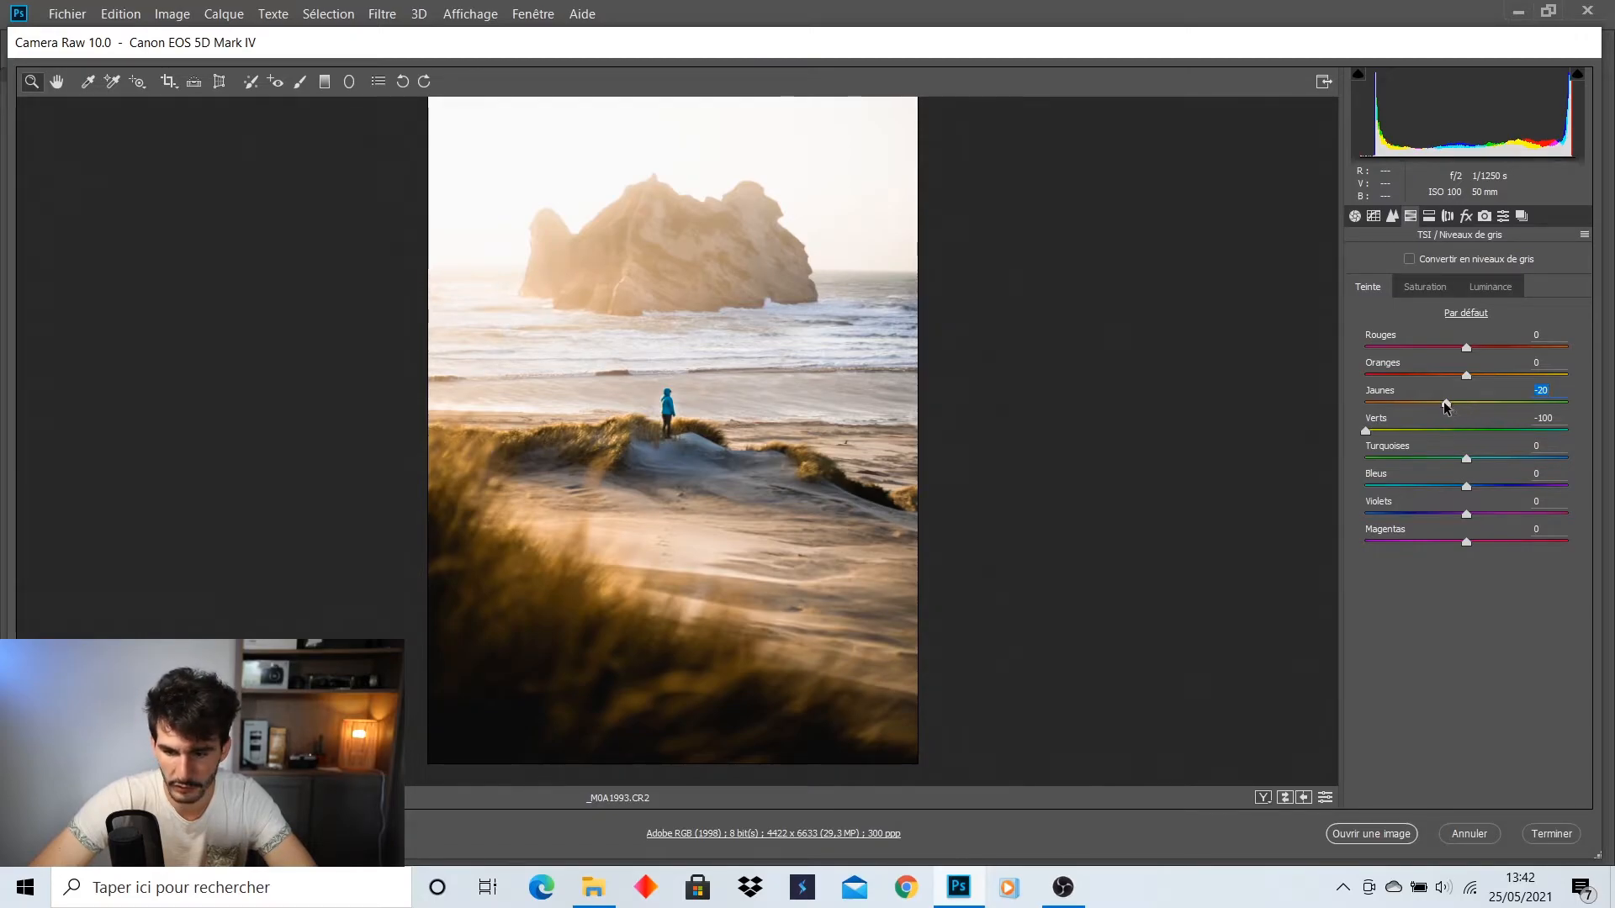
Set the yellows' hue to -15 and the oranges' hue to +16
click(624, 452)
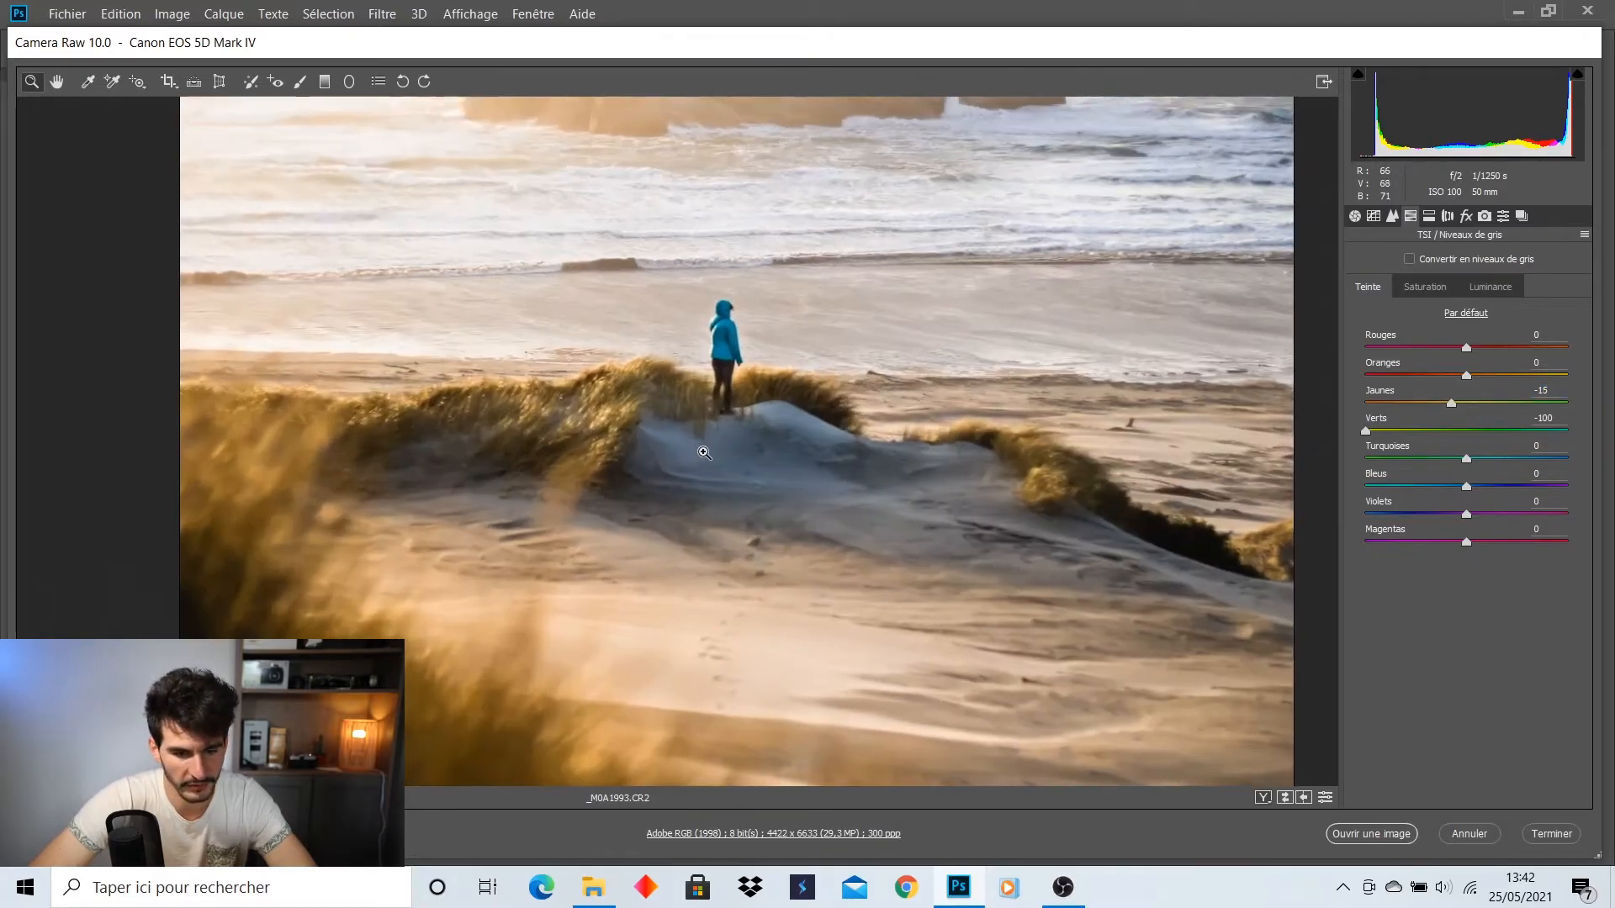
drag(1468, 379, 1493, 383)
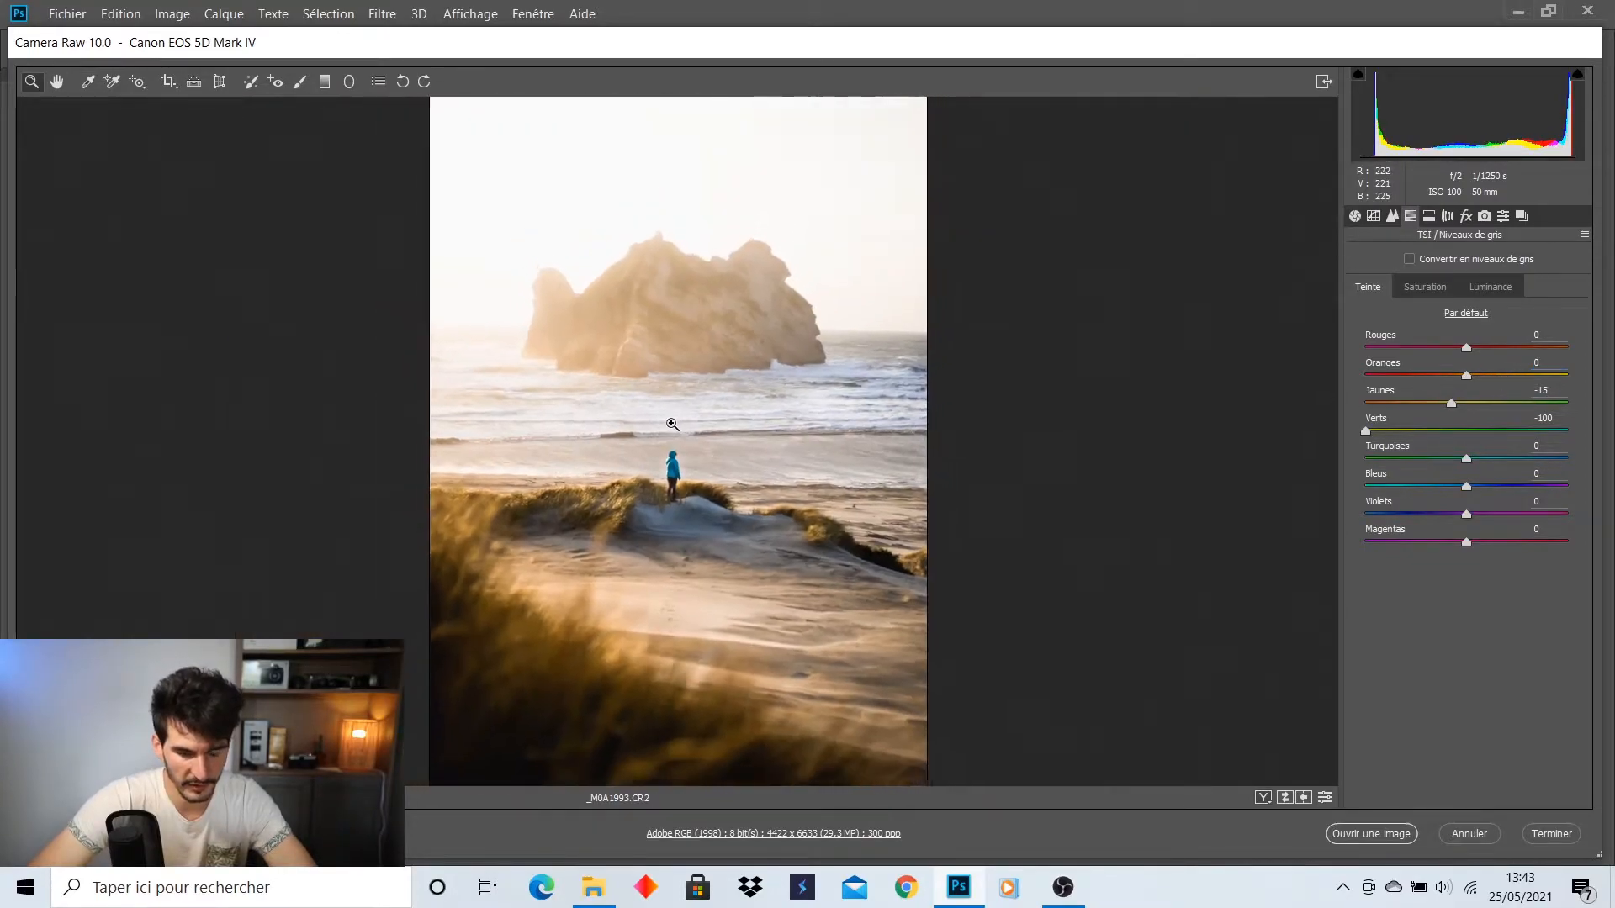
click(627, 399)
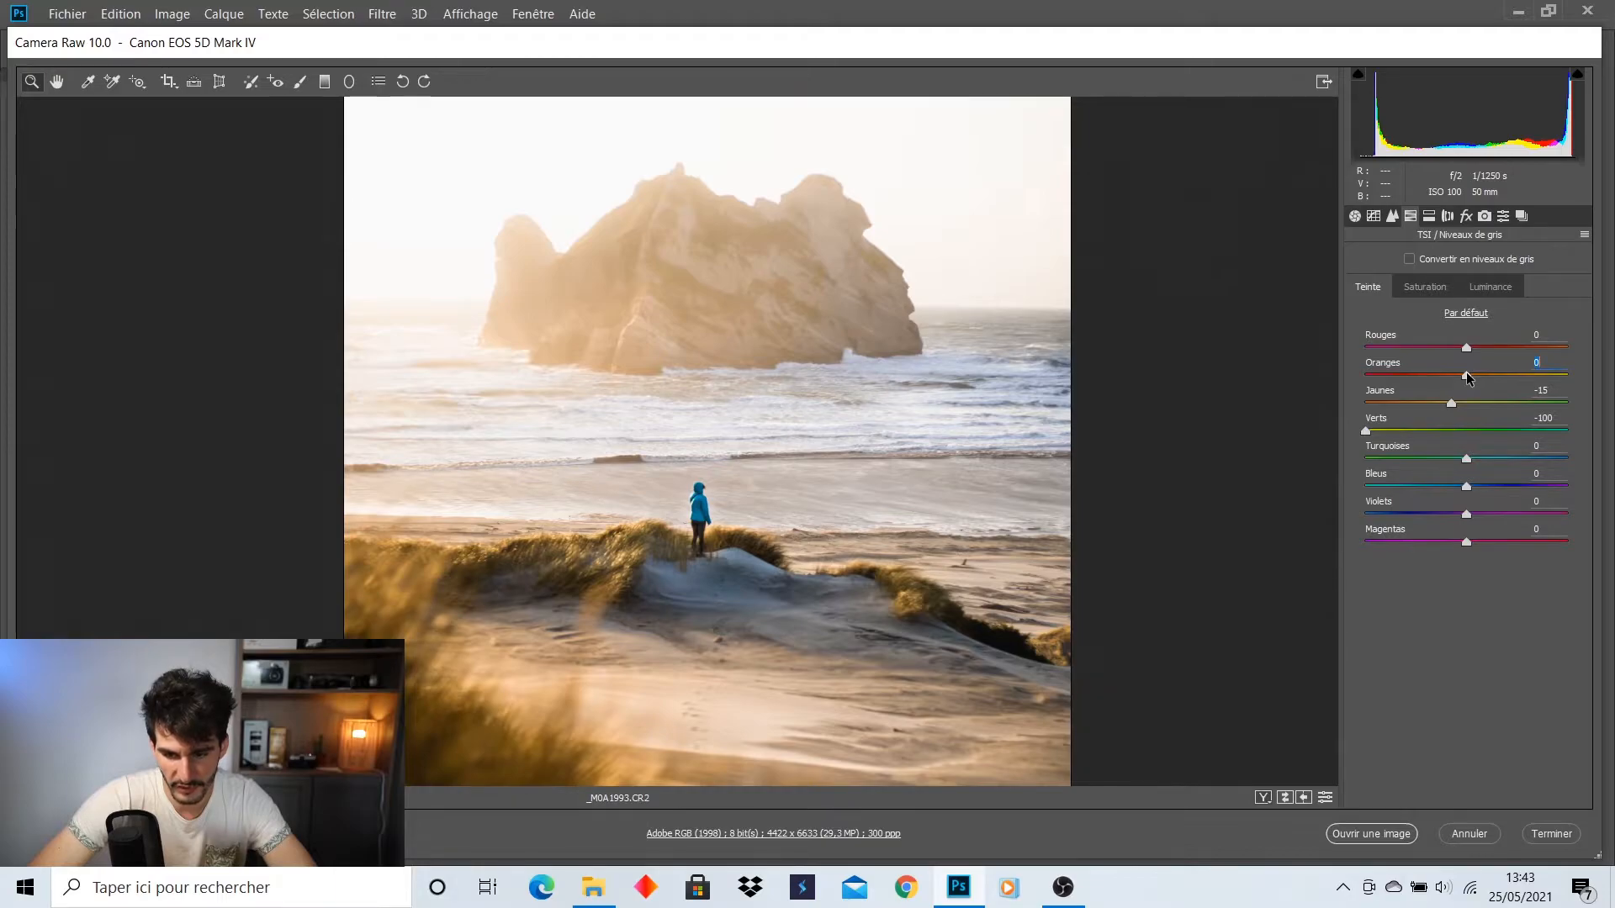
drag(1467, 375, 1488, 375)
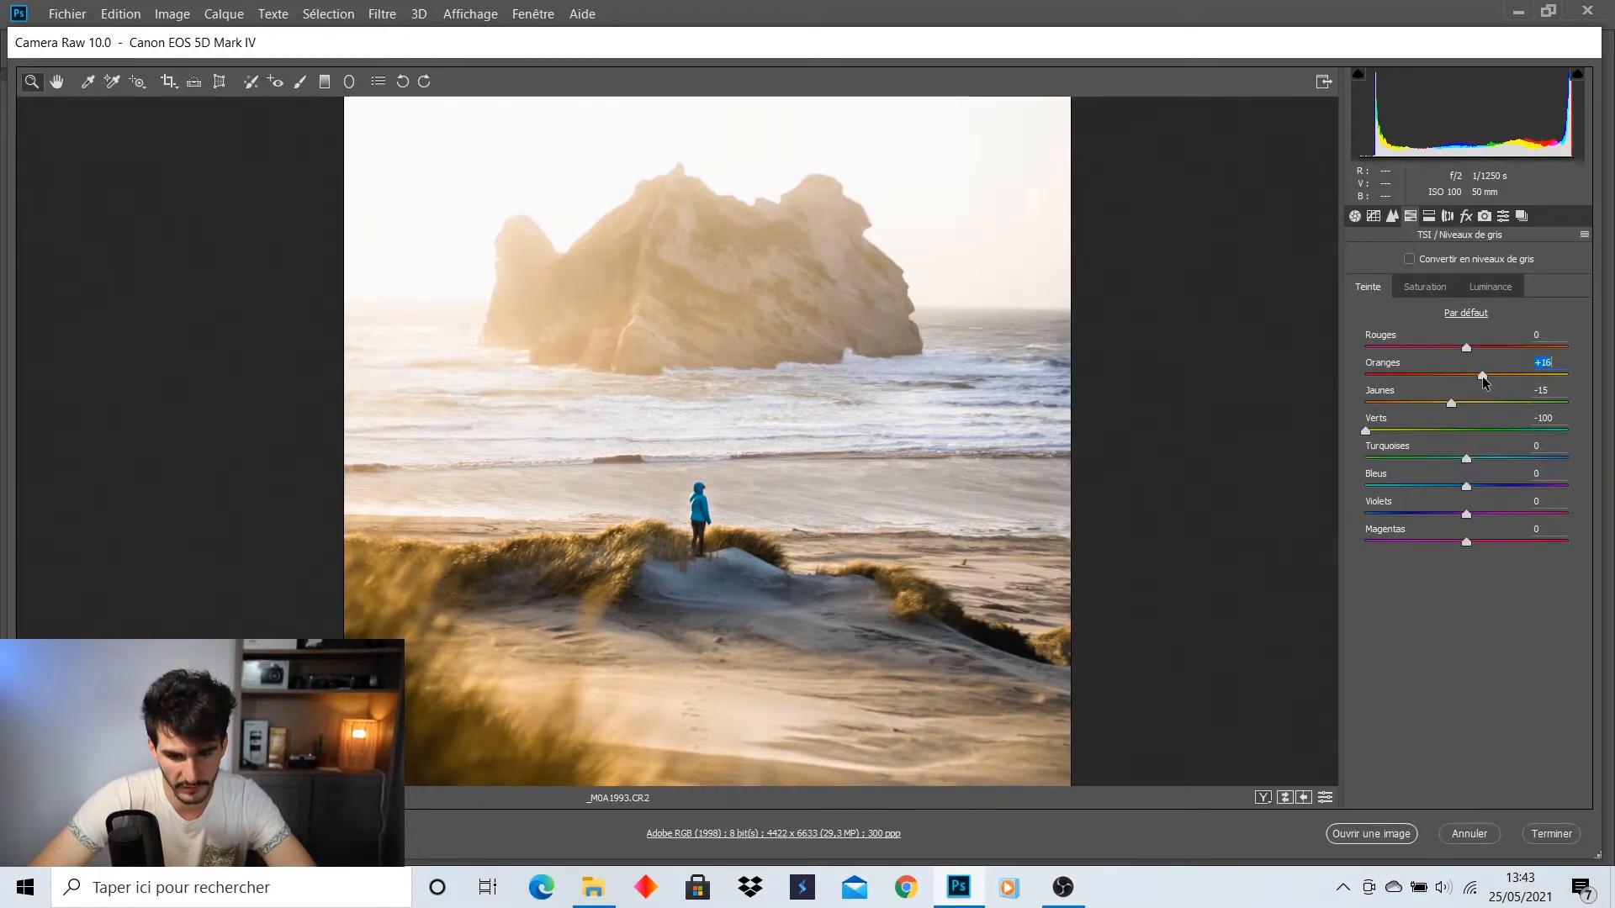
Examine the adjusted colours of the sand, grass and figure at close zoom and on the whole photo
scroll(811, 445, down, 4)
scroll(750, 459, up, 2)
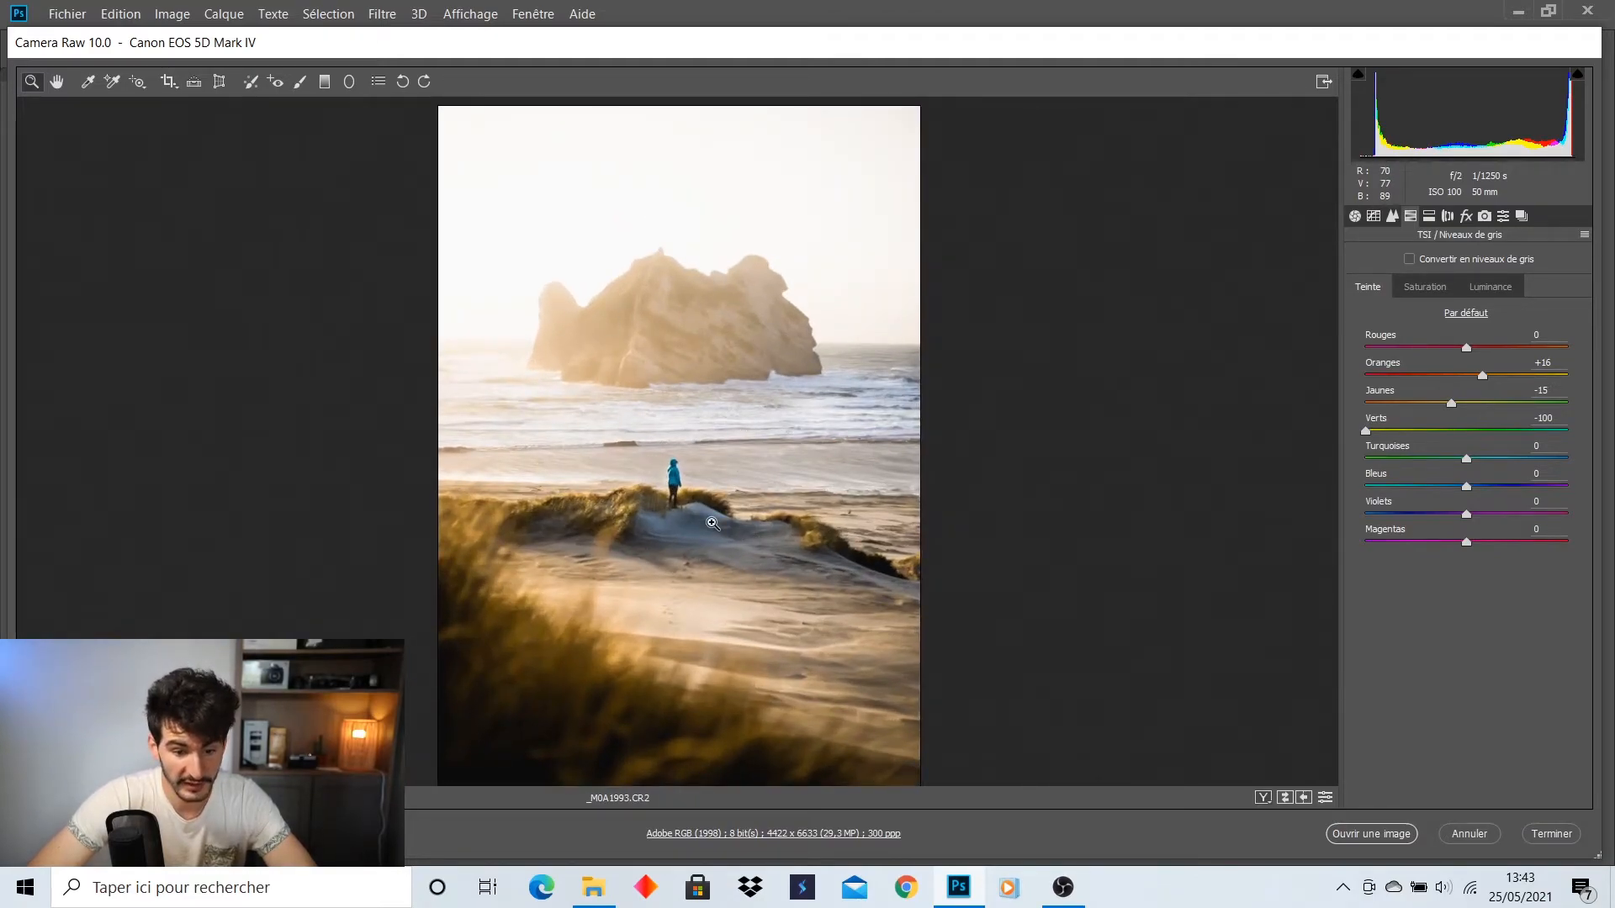
click(731, 534)
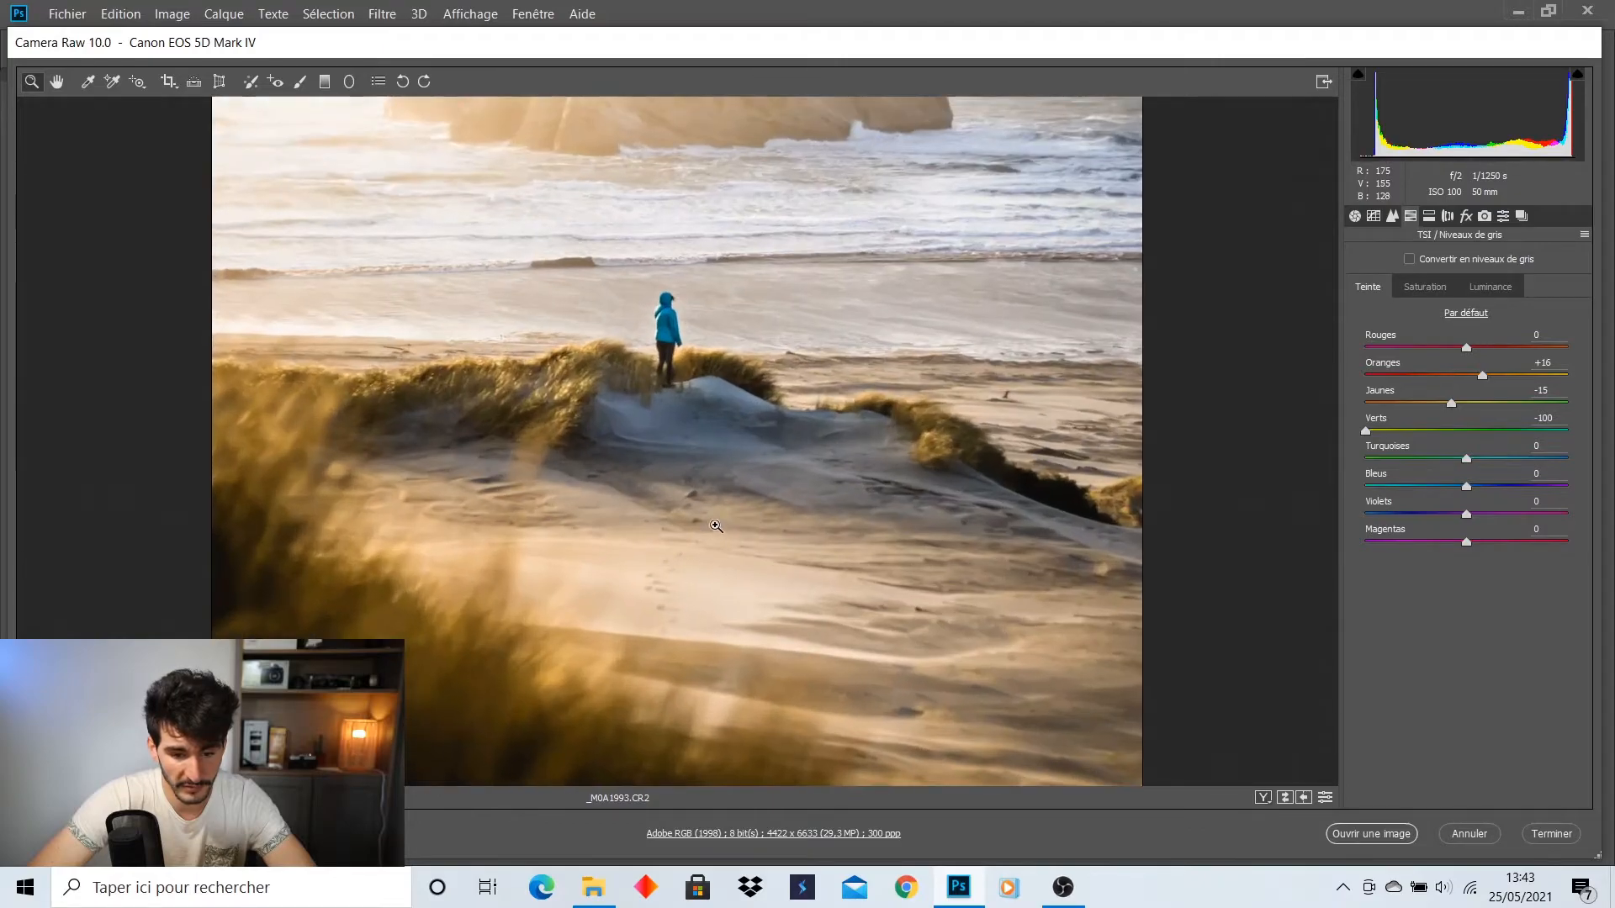
drag(787, 439, 723, 439)
drag(689, 346, 708, 345)
drag(1020, 399, 872, 403)
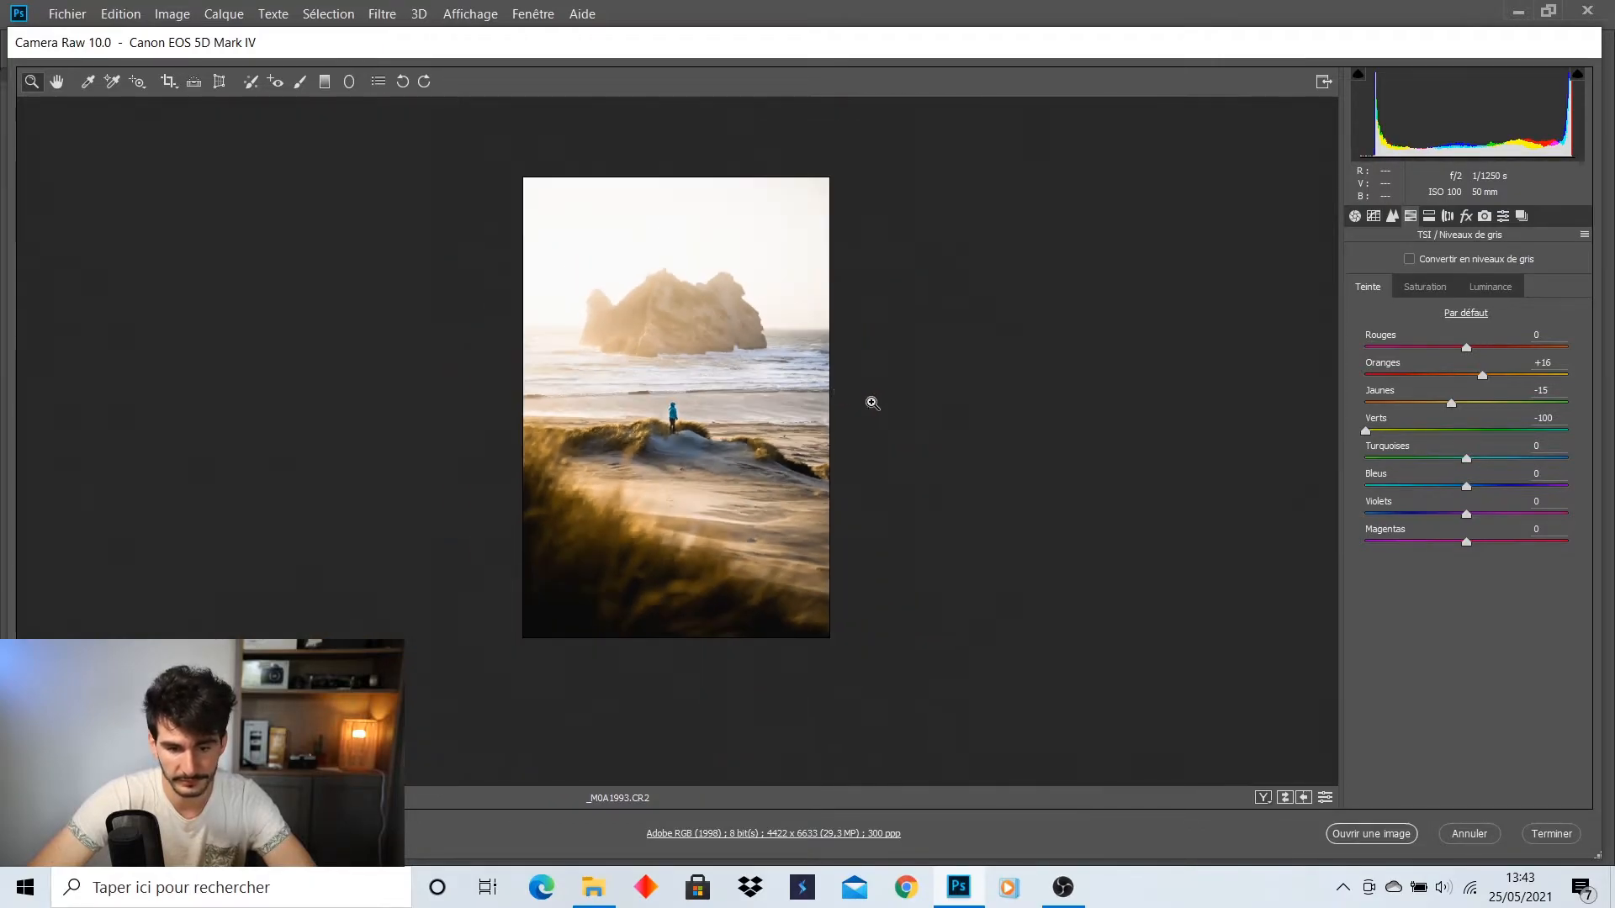
drag(725, 361, 769, 360)
drag(654, 420, 898, 441)
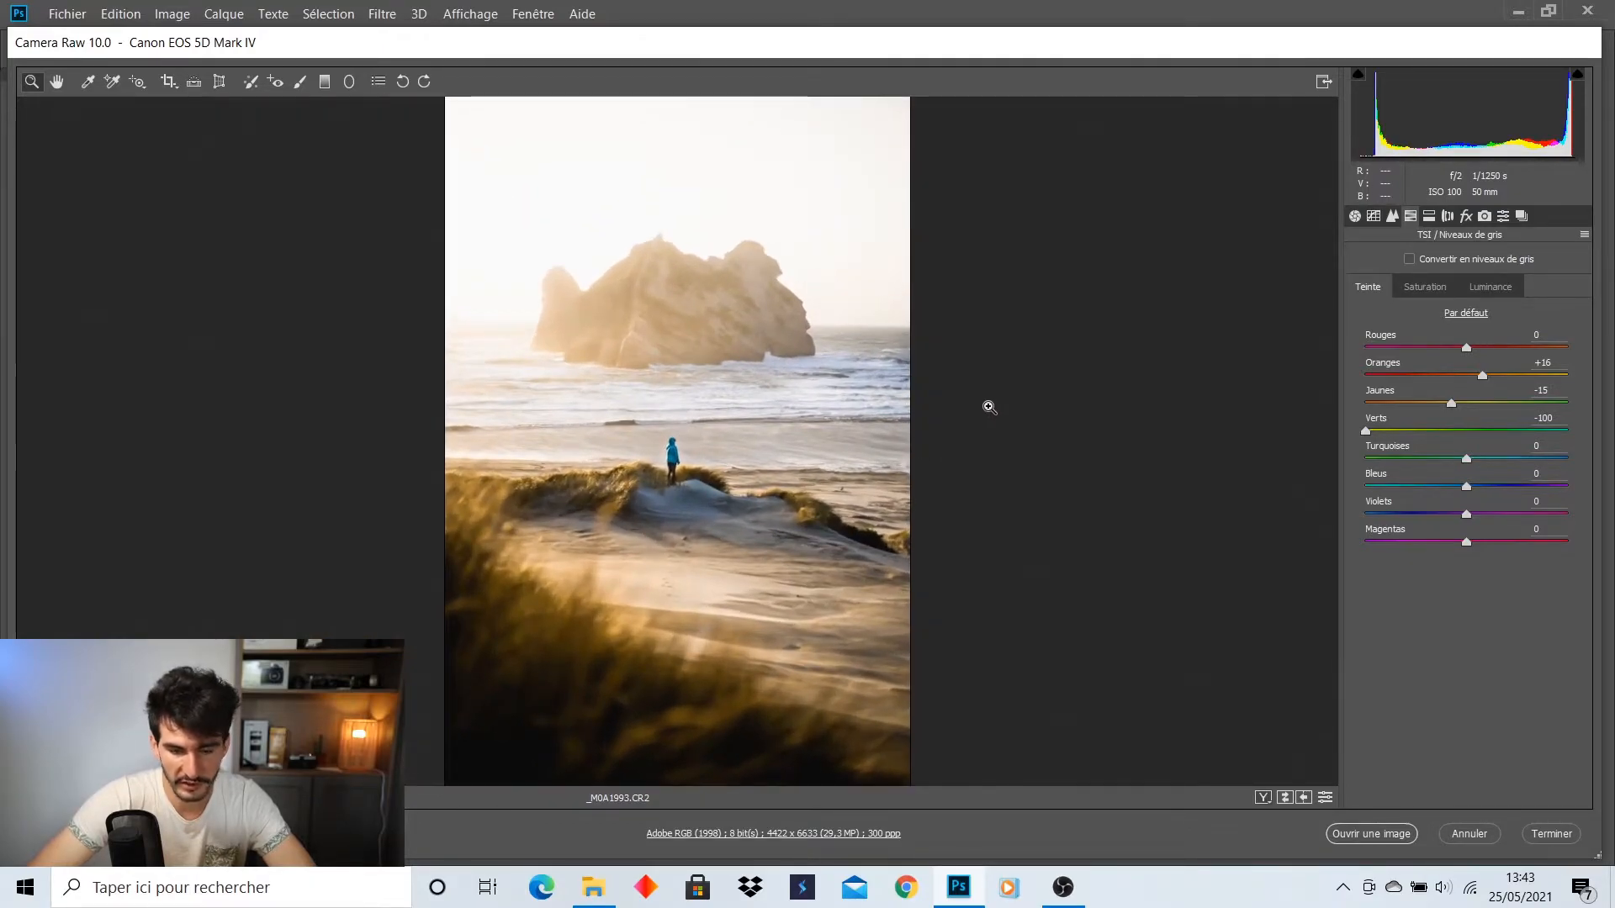
Set the oranges' saturation to +46 and the yellows' saturation to -32, and lower the blues' saturation
click(1426, 289)
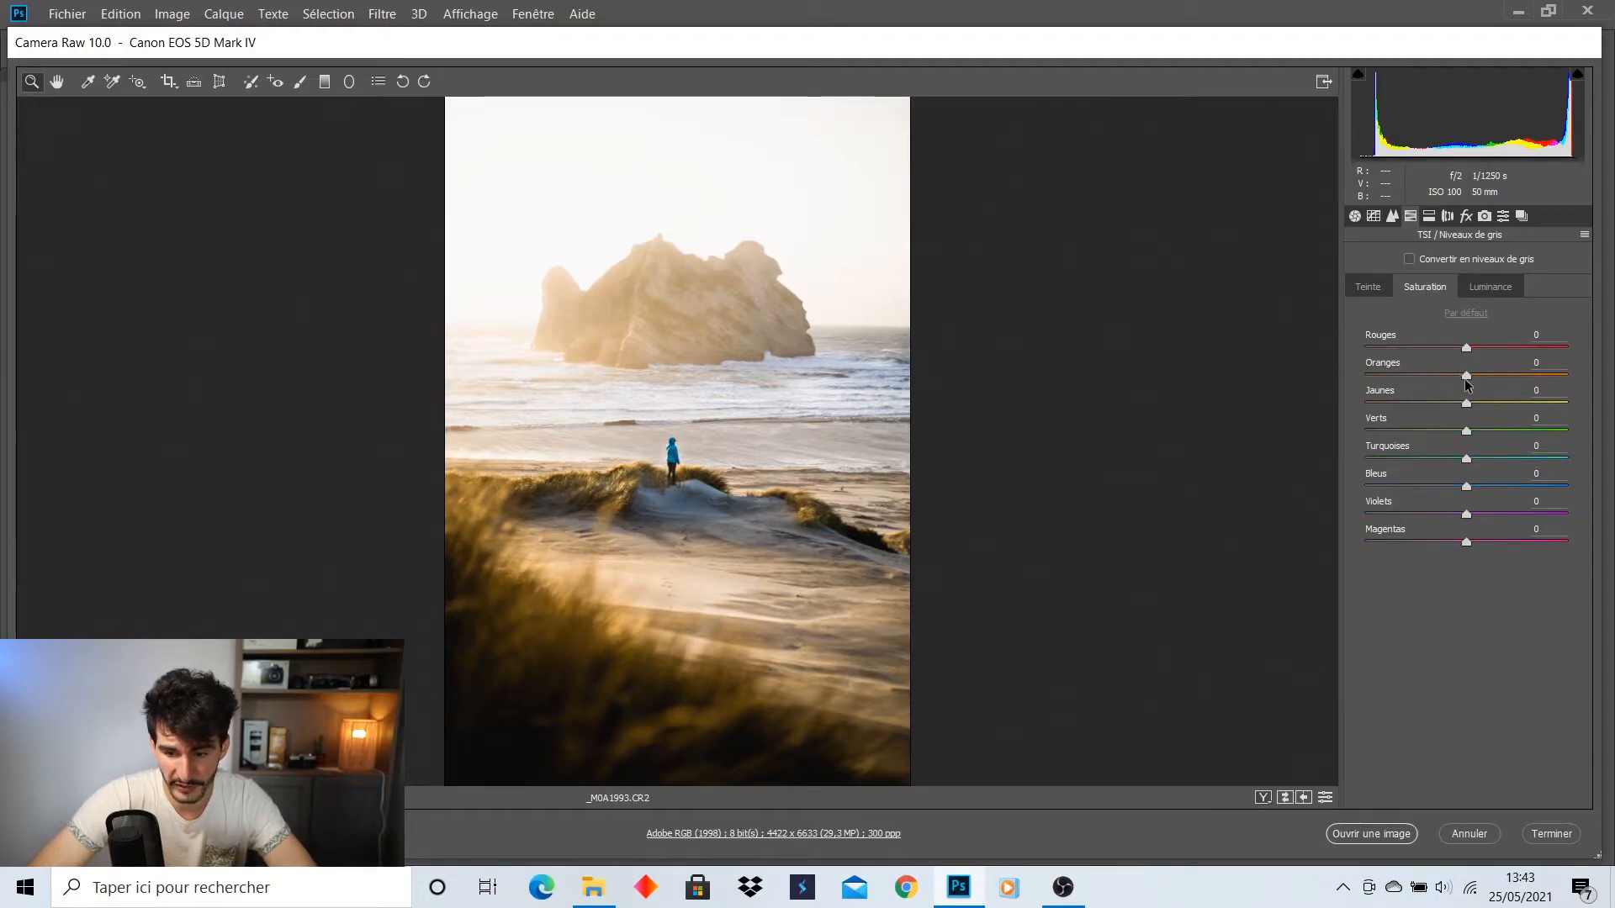
drag(1465, 378, 1512, 375)
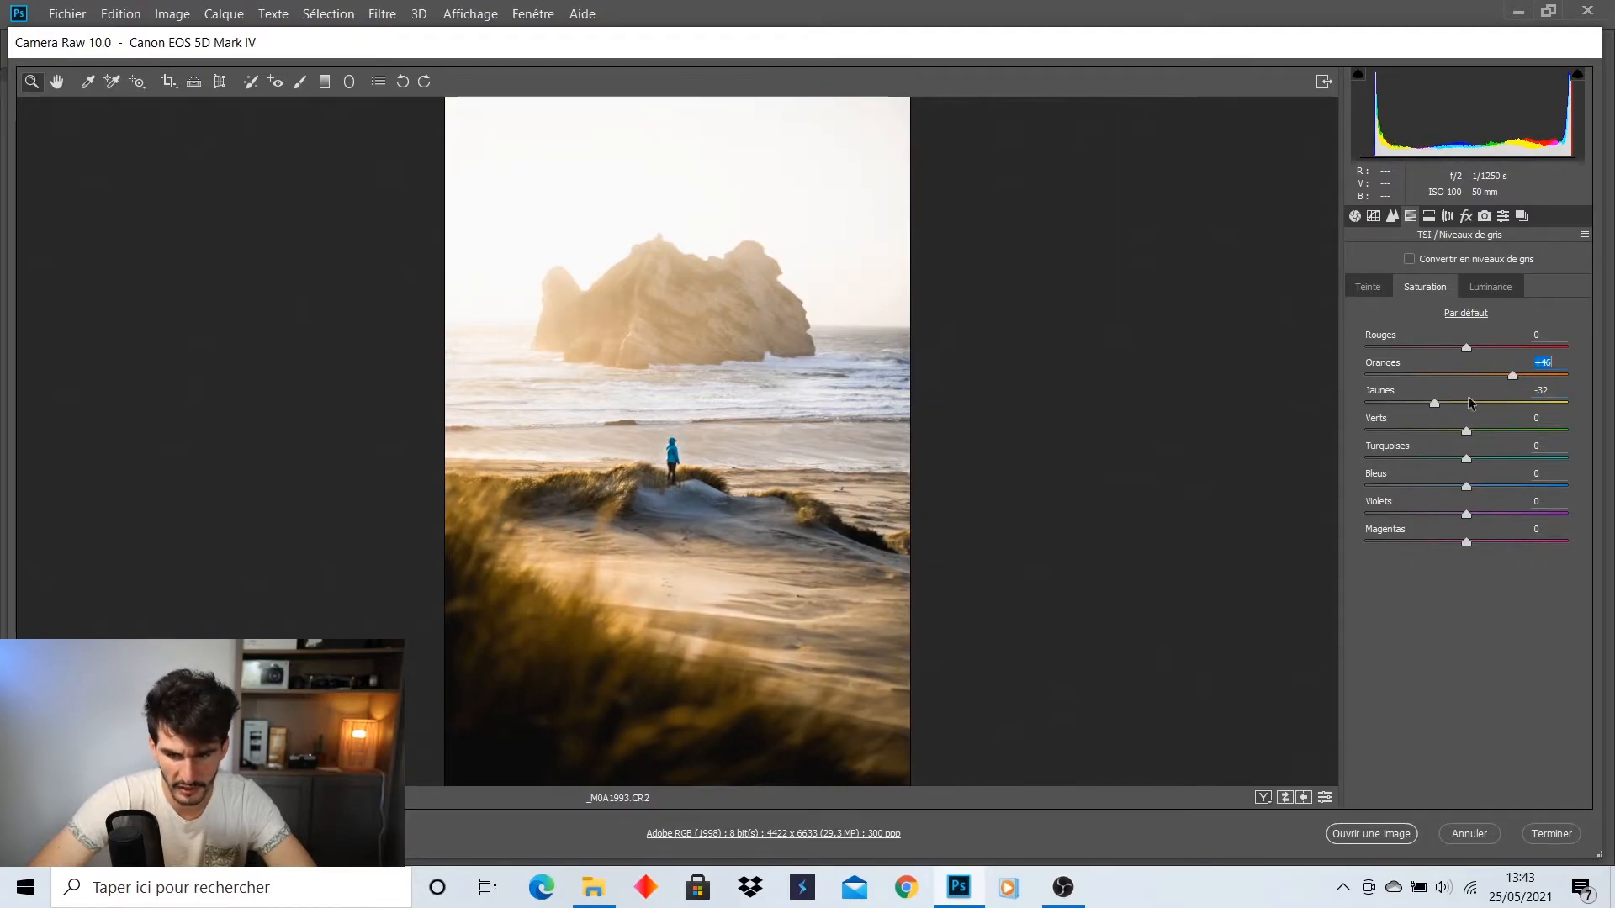
drag(1467, 486, 1425, 460)
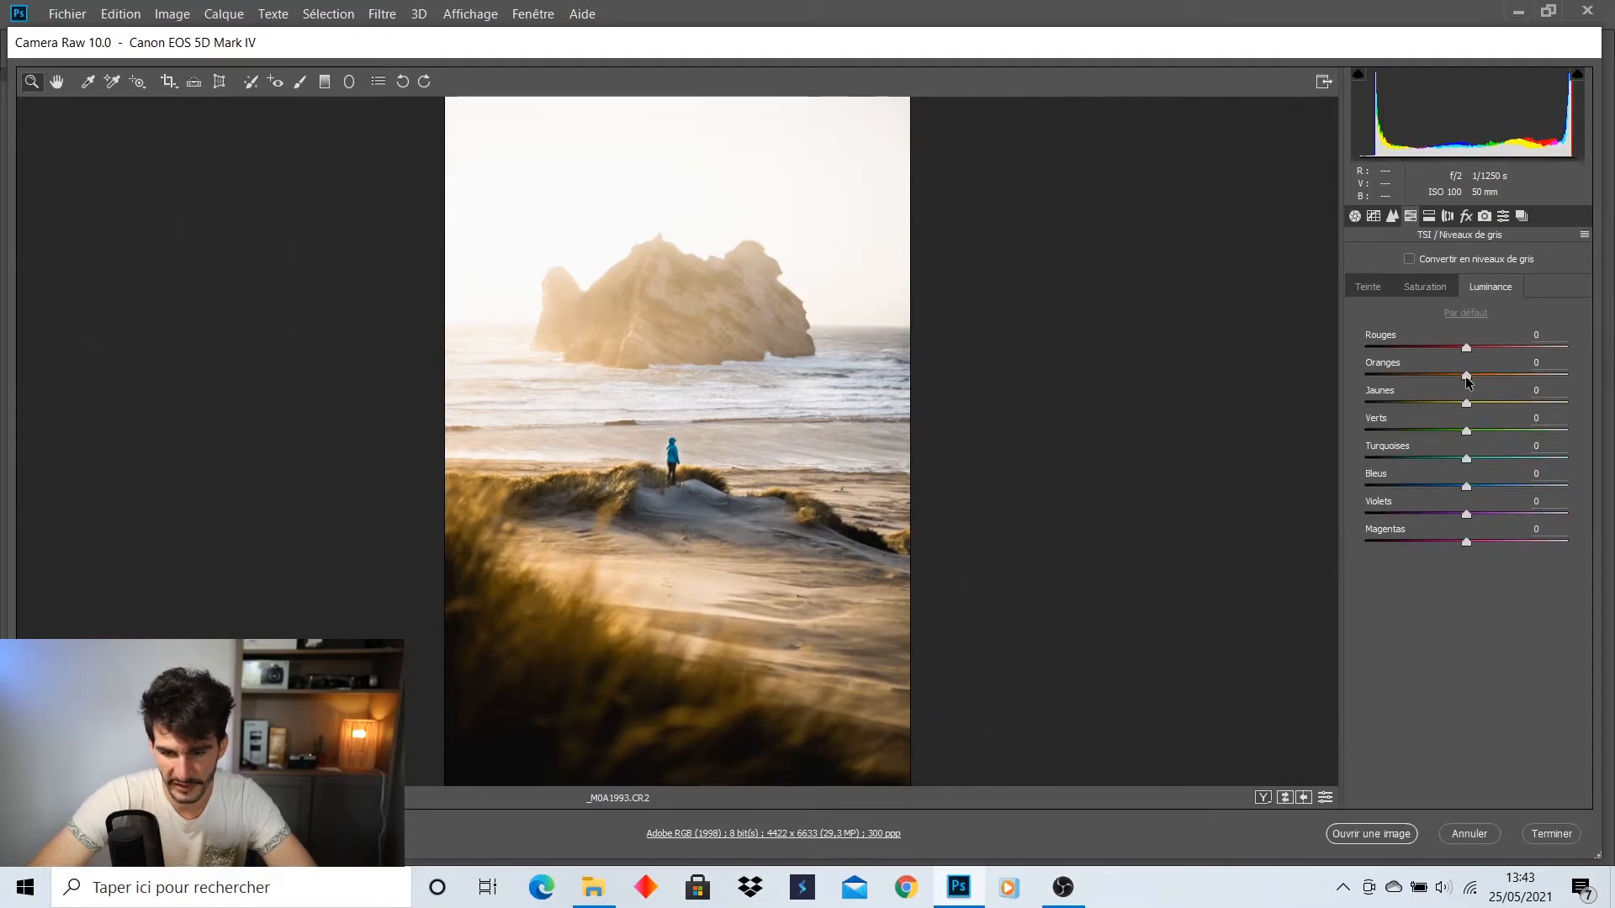
Set the luminance of the oranges to +4, the yellows to +73 and the blues to +27
drag(1465, 376, 1490, 399)
click(1463, 402)
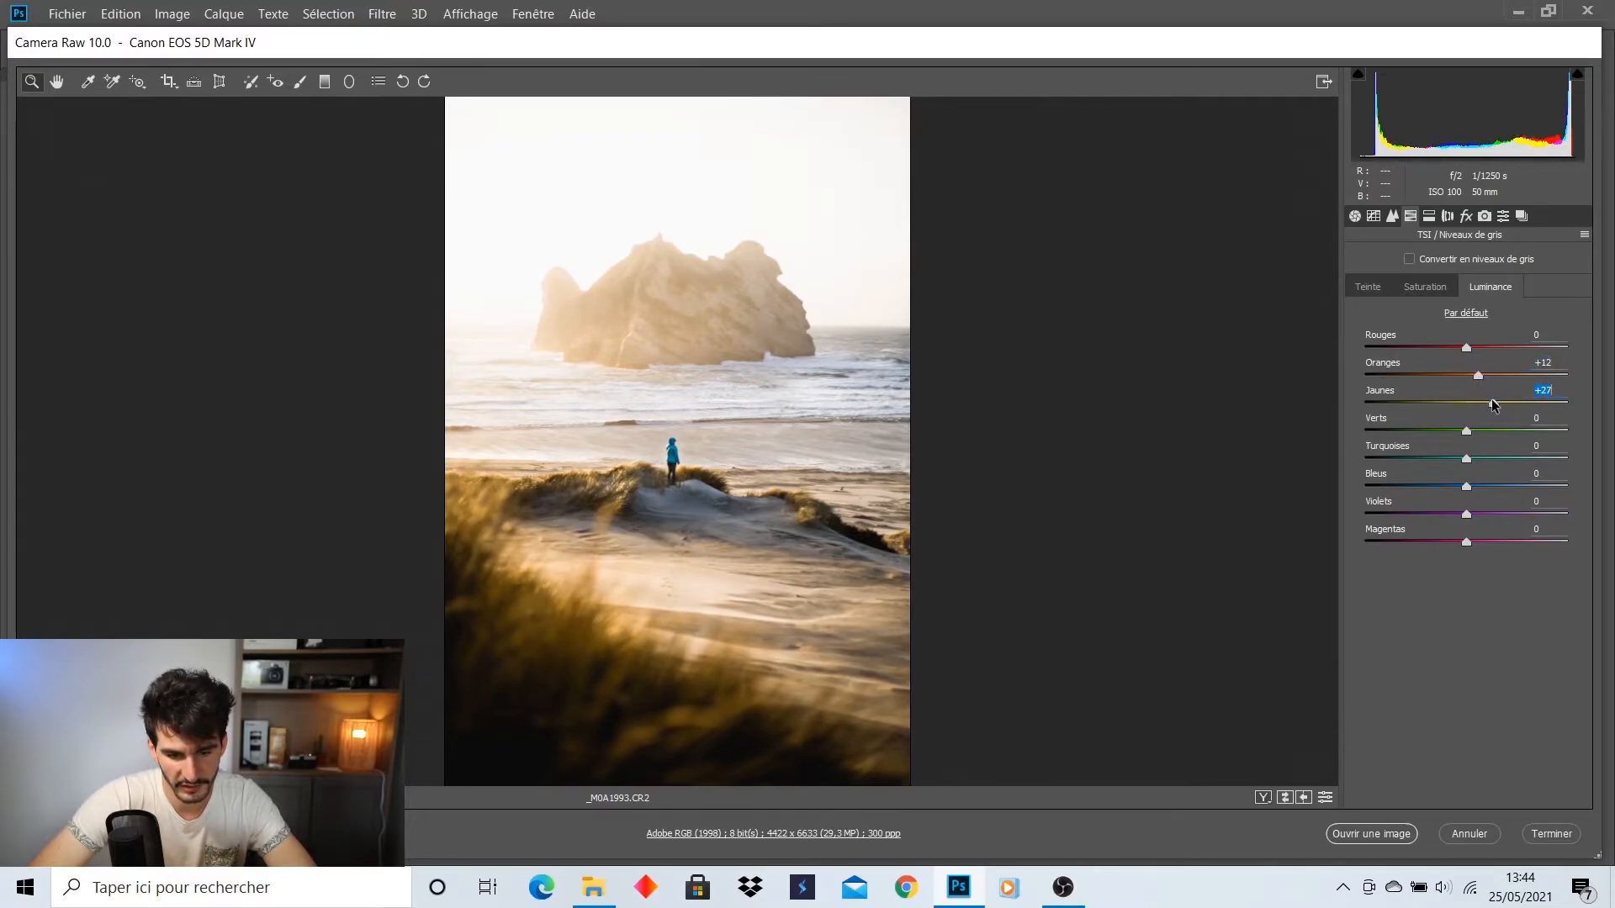
drag(1510, 400, 1541, 403)
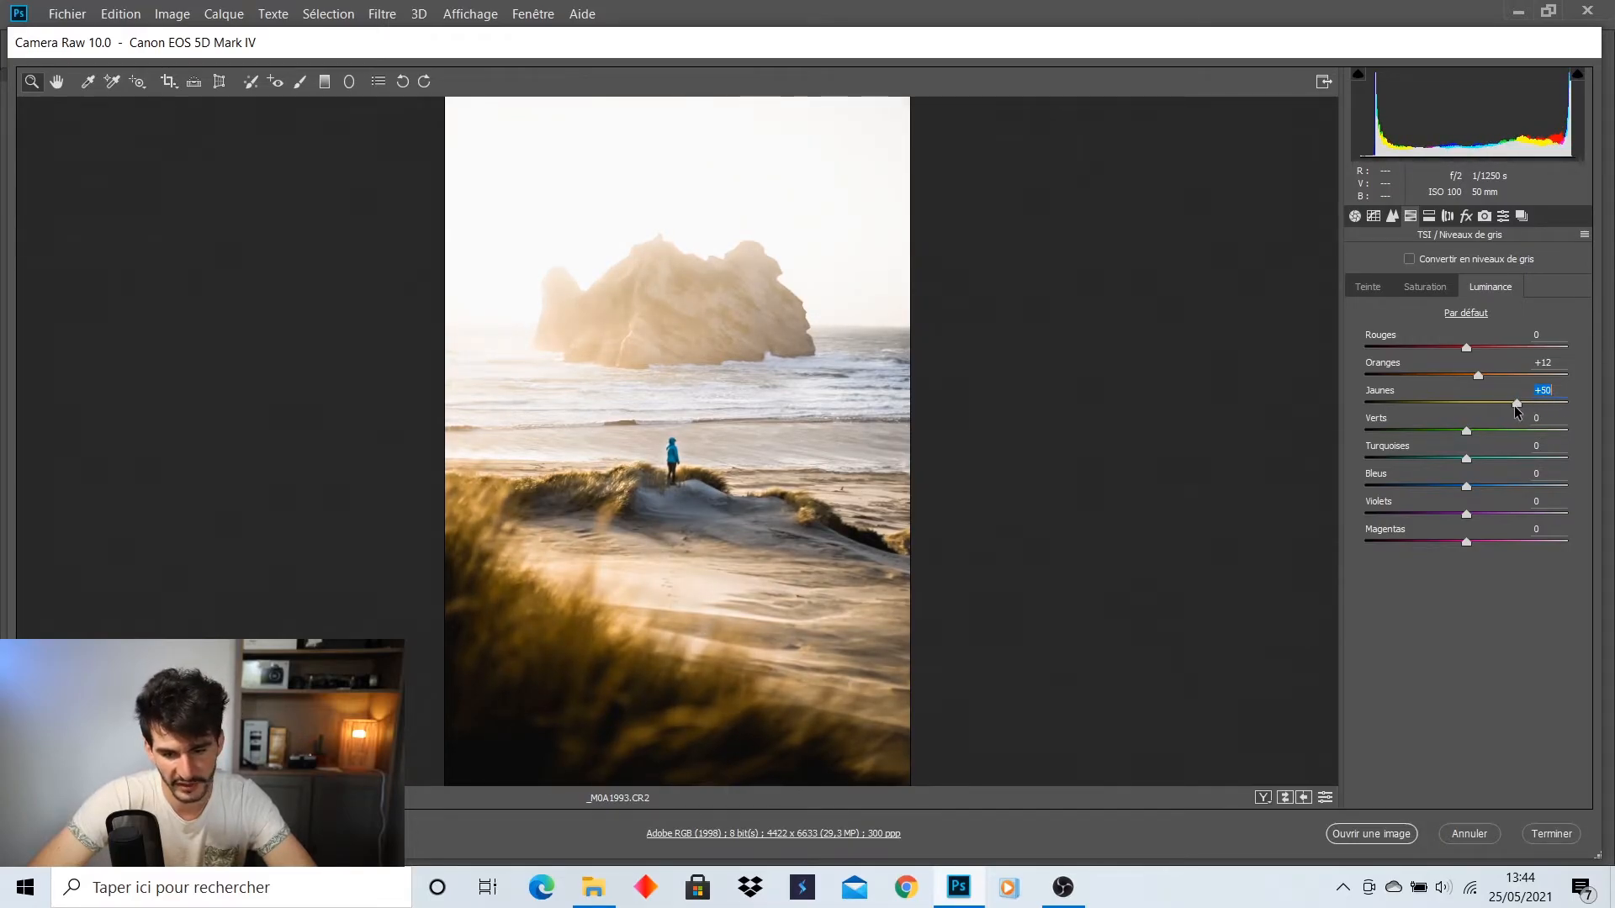
drag(1552, 400, 1469, 376)
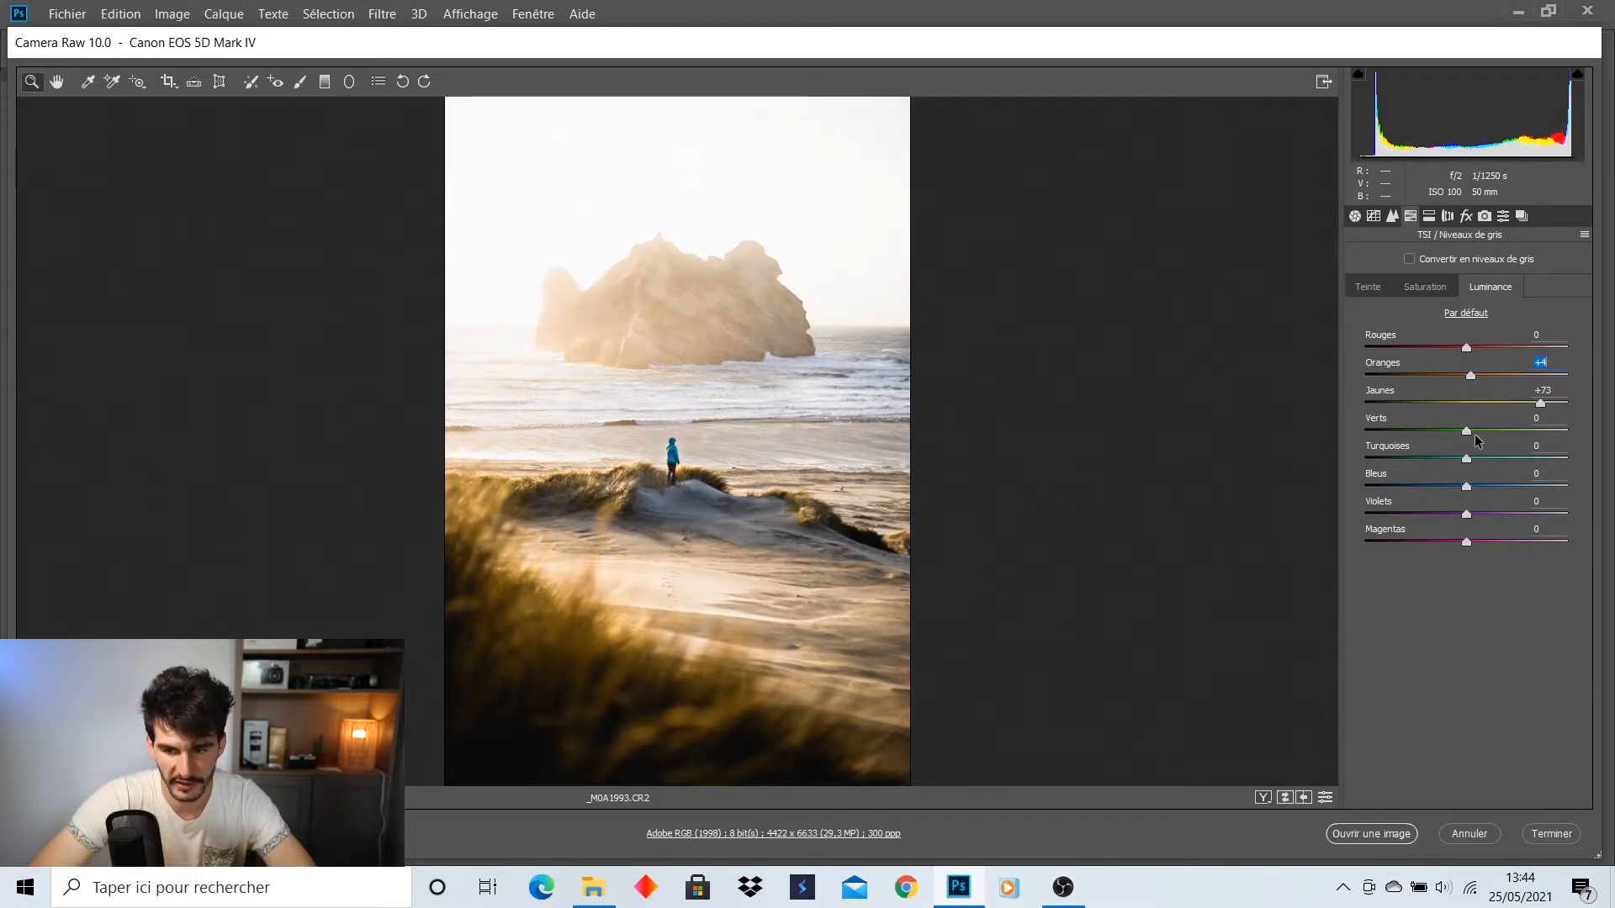
drag(1465, 487, 1553, 496)
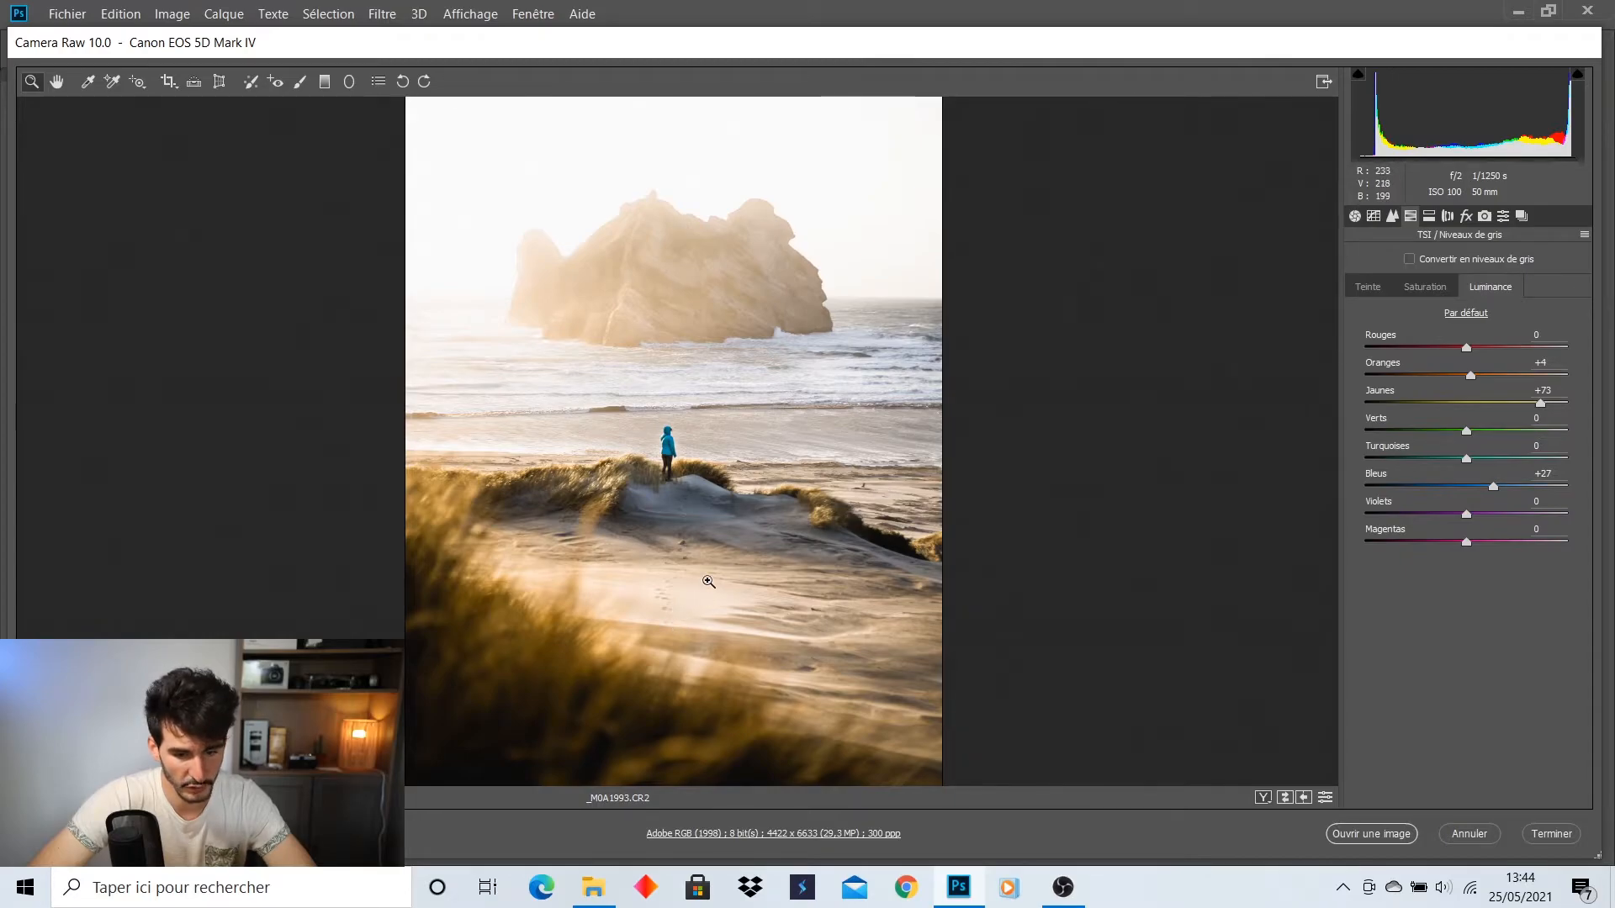
Heal the trail of footprints in the sunlit sand below the dune using Spot Removal at size 18
click(900, 499)
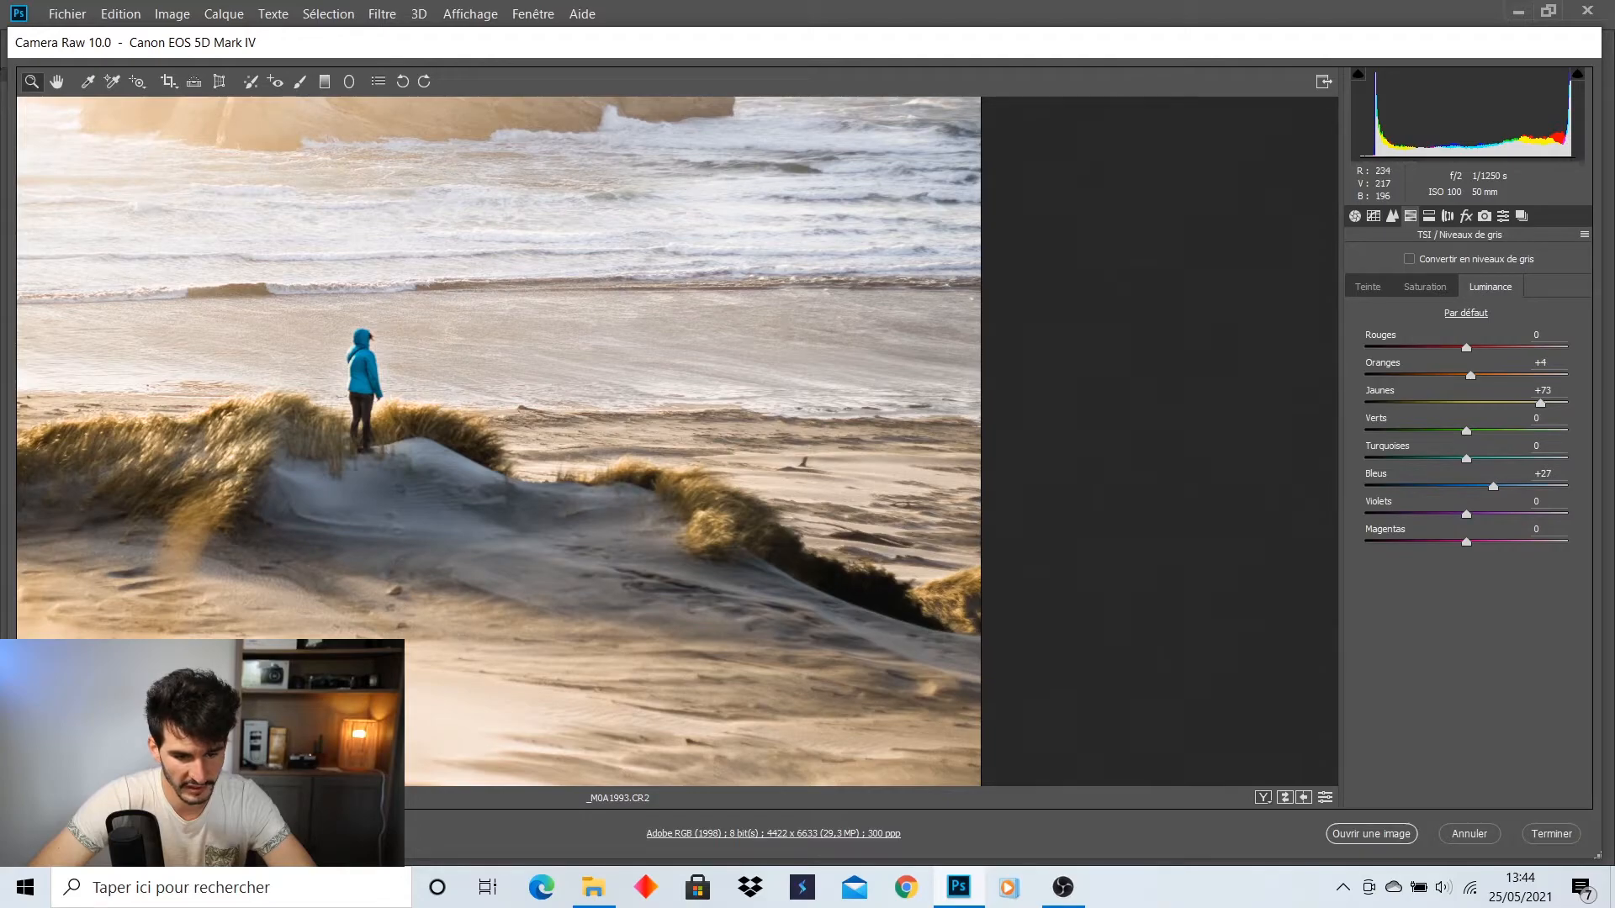
alt+click(565, 694)
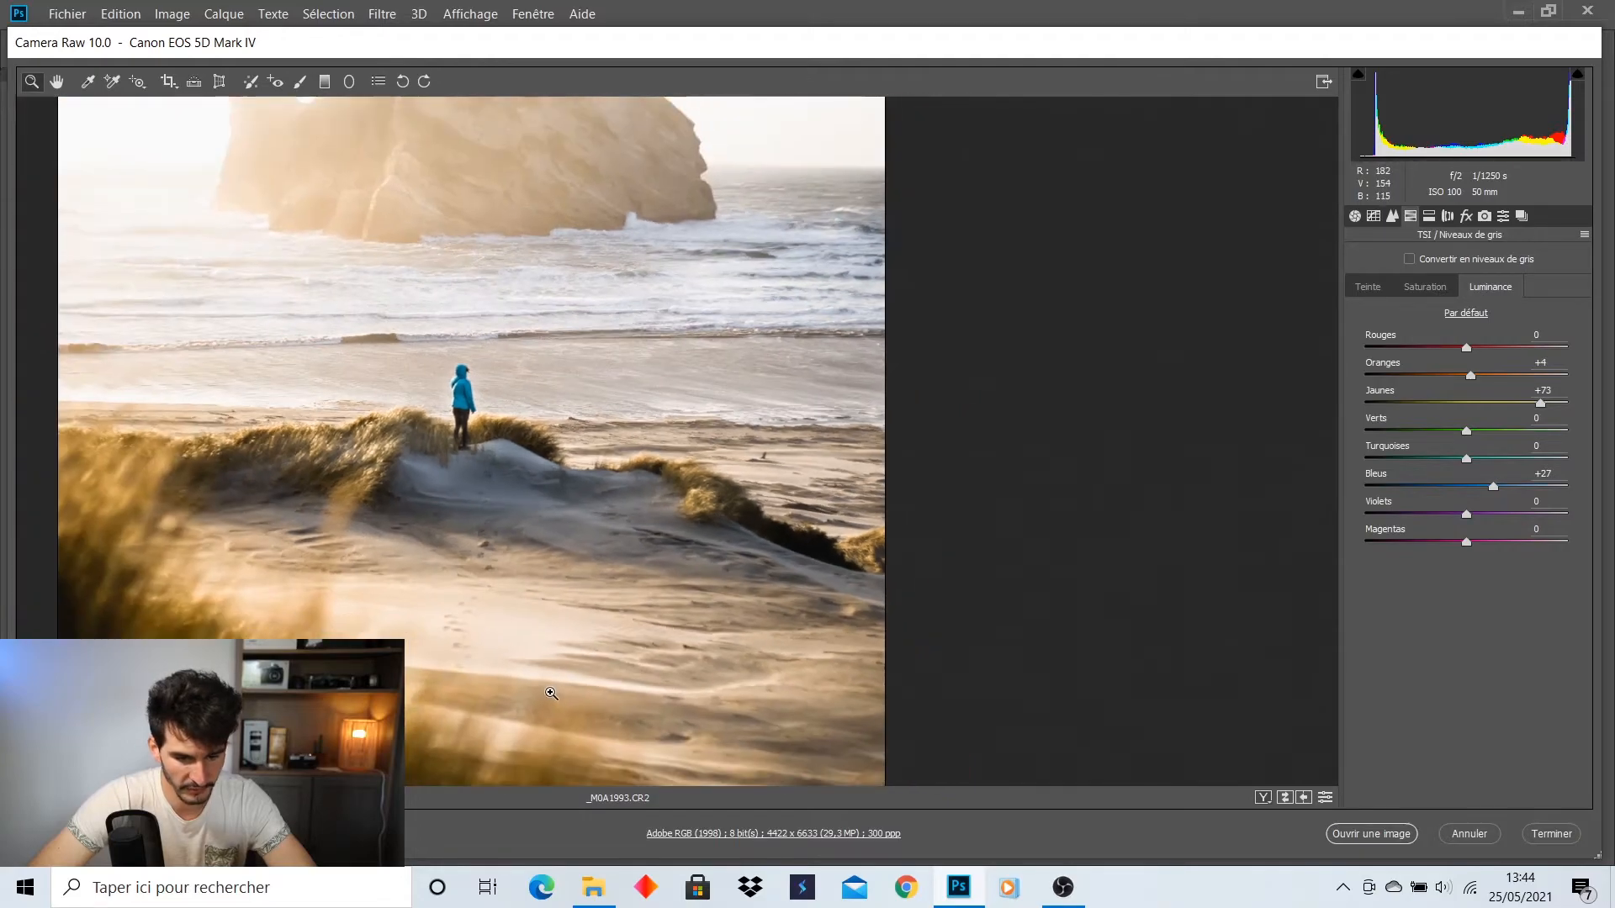
click(250, 84)
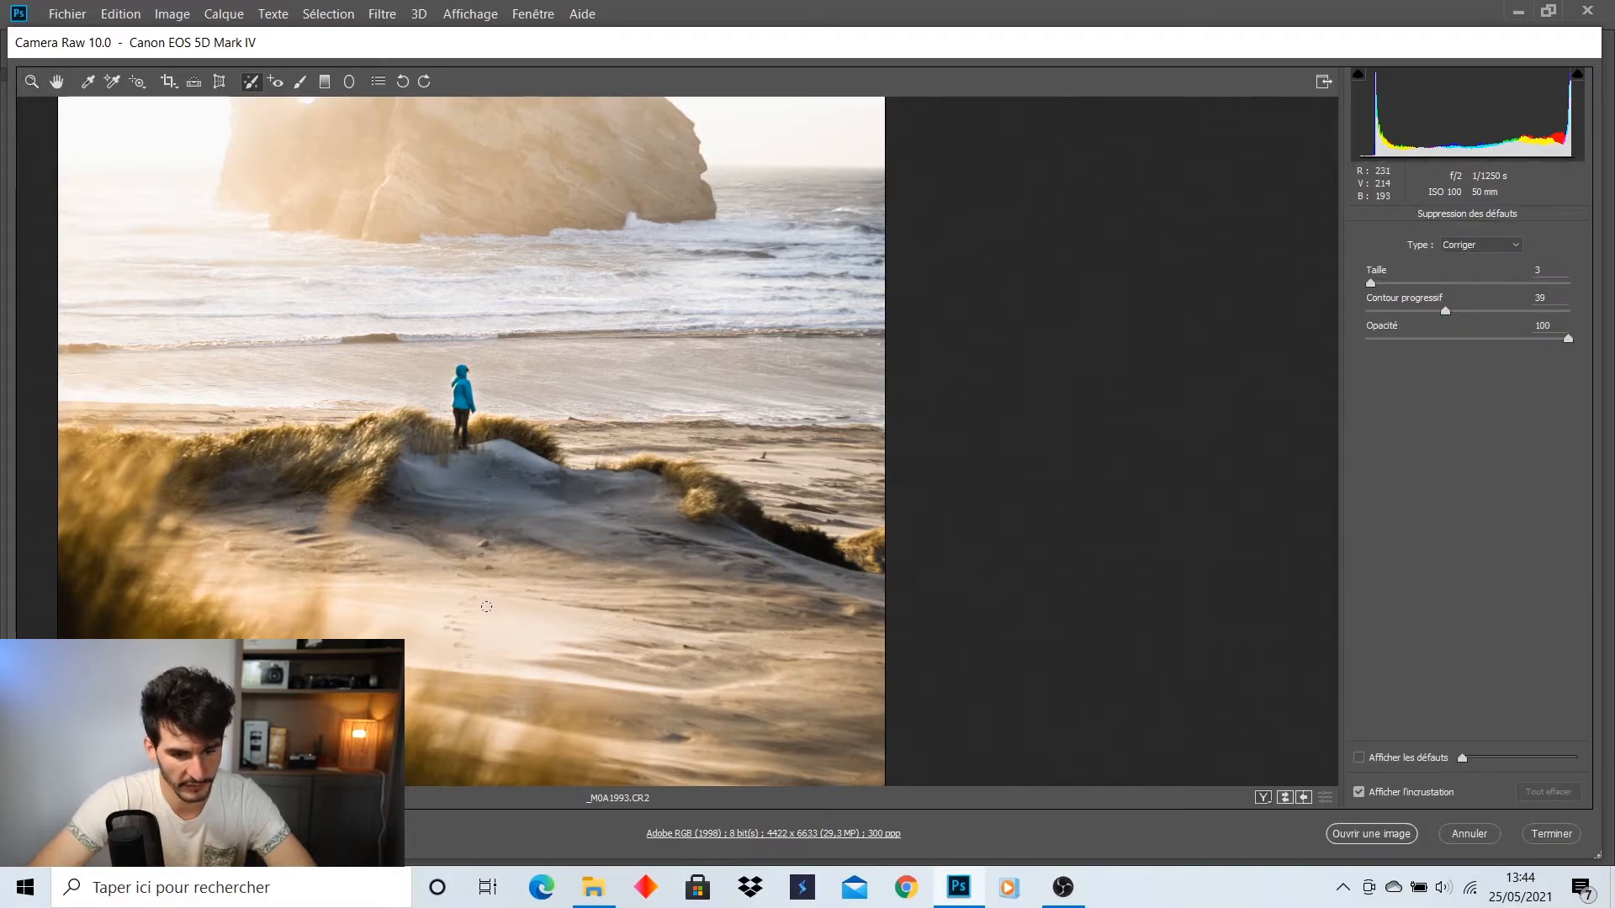
key(ctrl+plus)
key(ctrl+plus)
key(ctrl+plus)
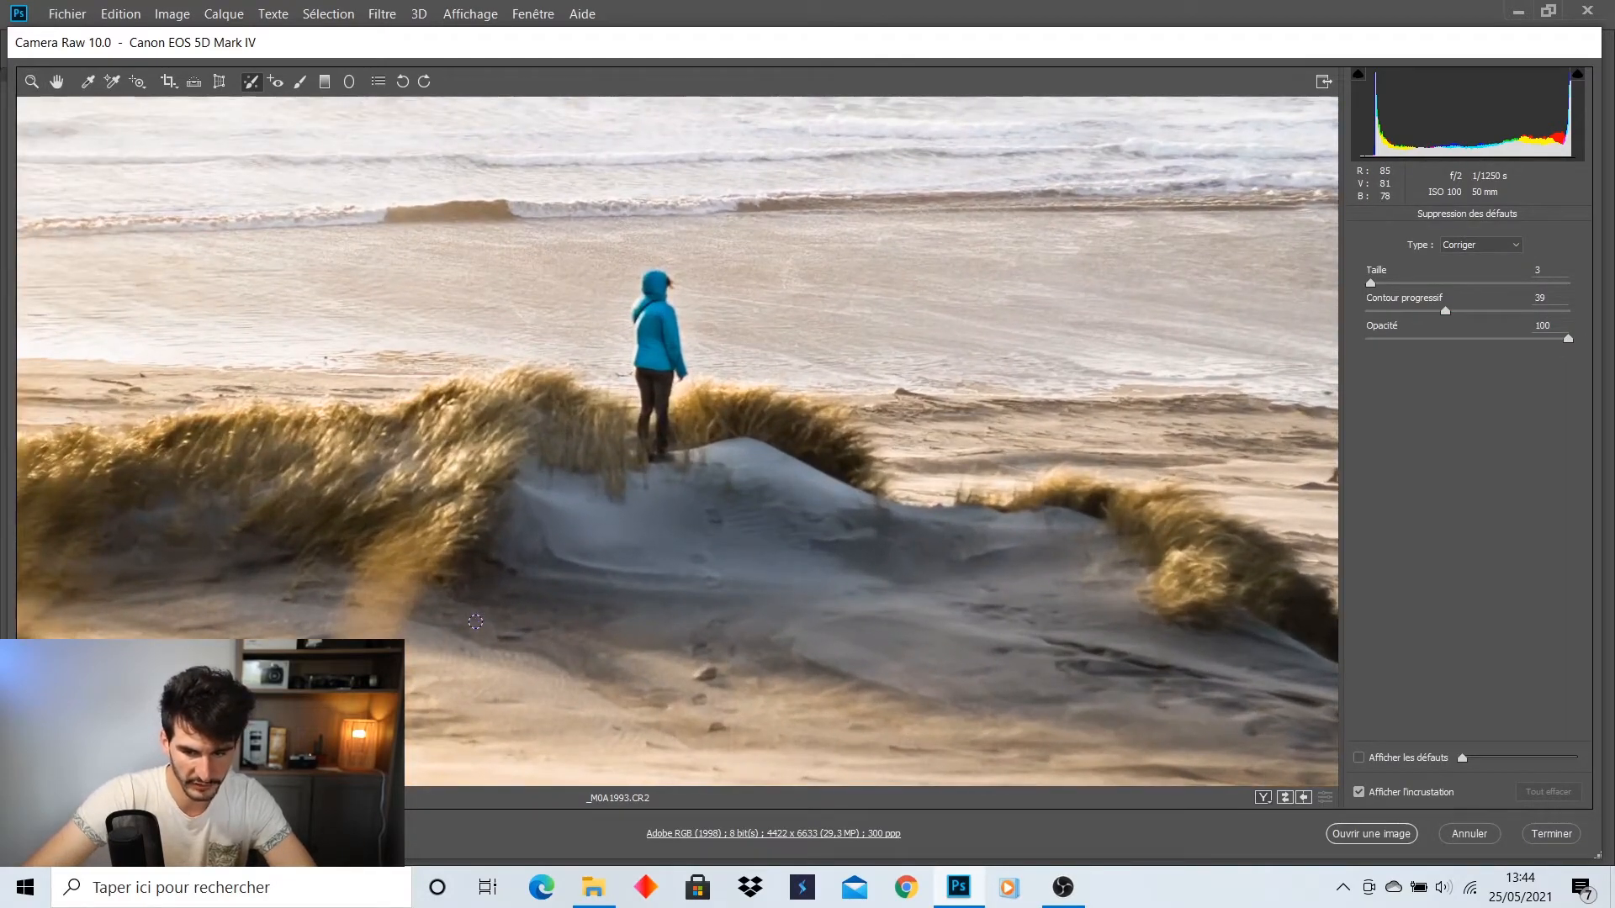
scroll(475, 623, down, 4)
mouse_move(675, 501)
mouse_down()
mouse_move(717, 479)
mouse_move(708, 492)
mouse_move(648, 472)
mouse_move(684, 487)
mouse_move(641, 509)
mouse_up()
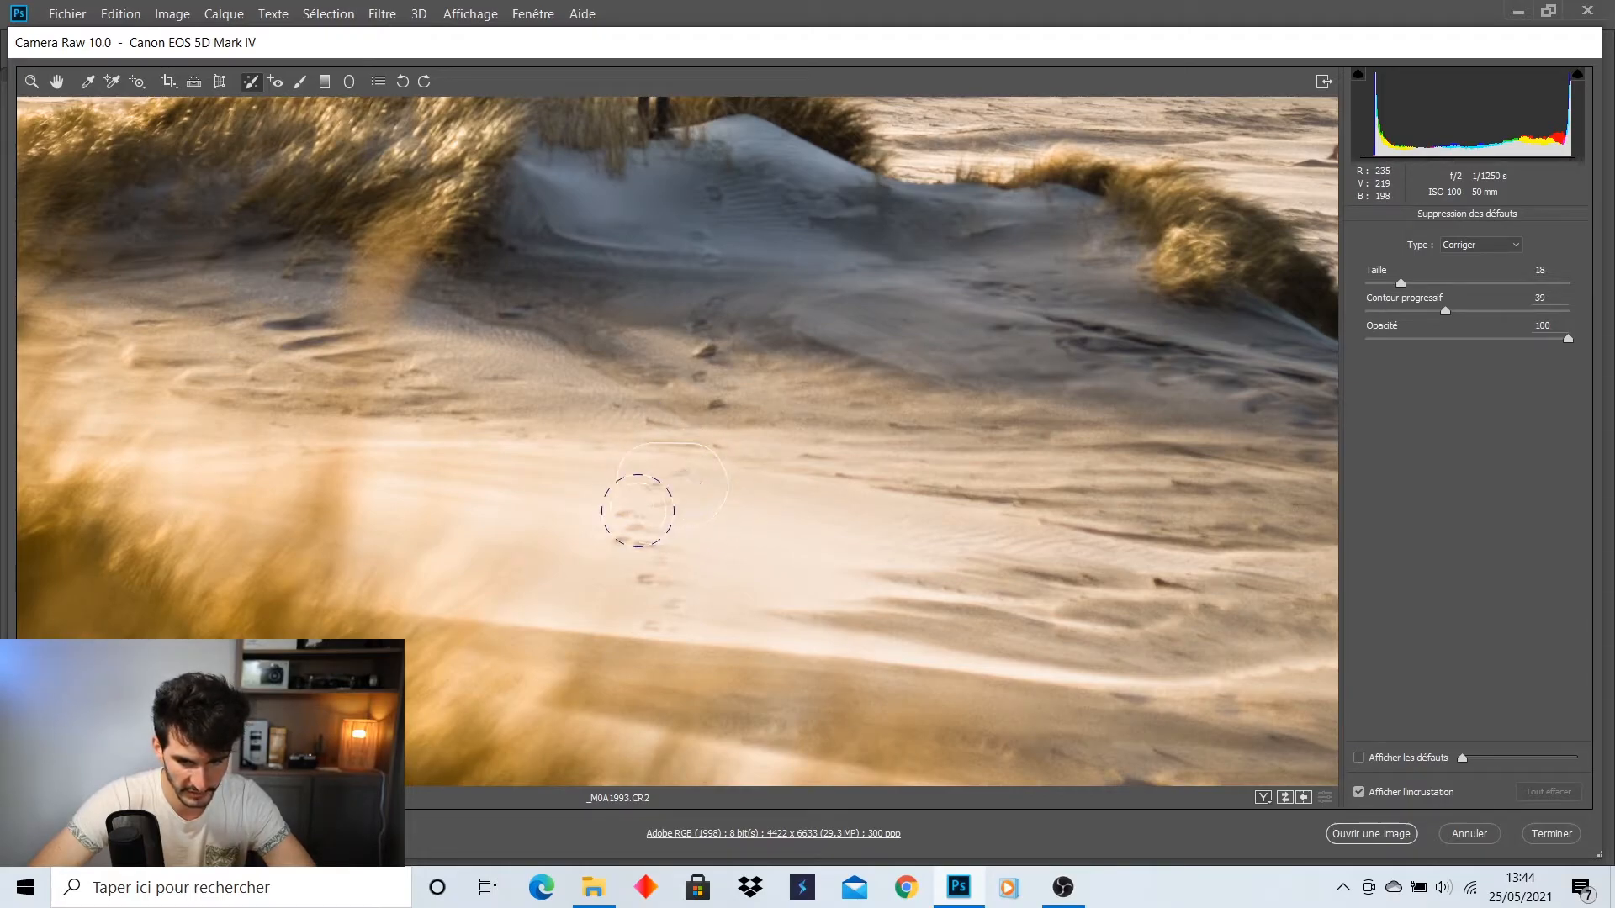
drag(665, 586, 664, 612)
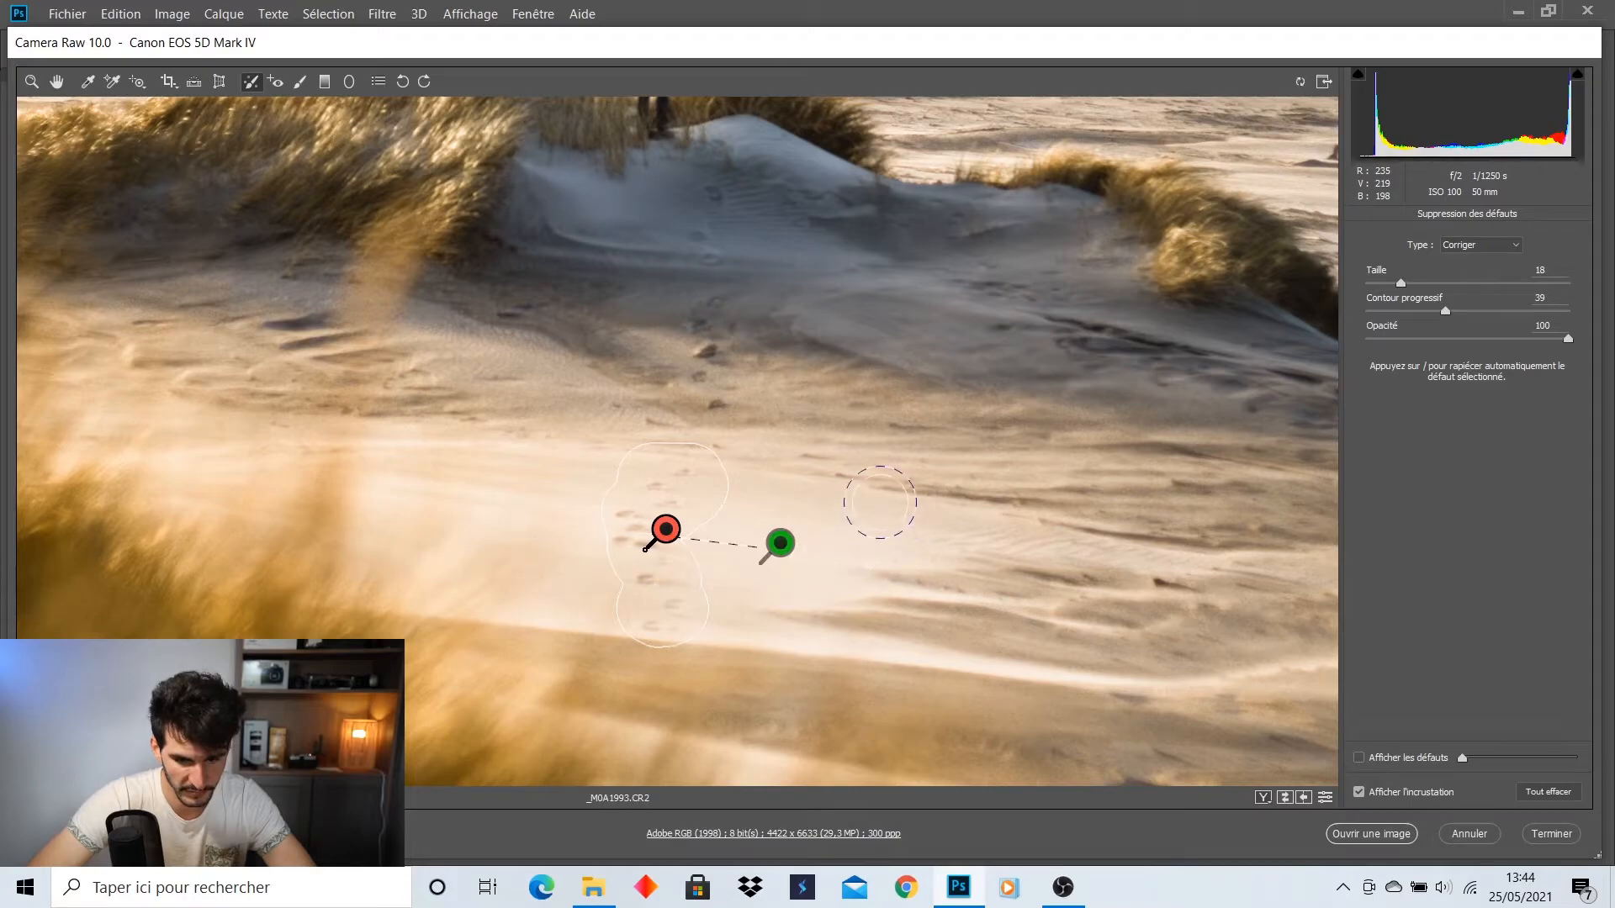
Heal the dark marks on the sand at the dune's foot, and with size 13 the footprints on its shaded slope
drag(713, 342, 748, 380)
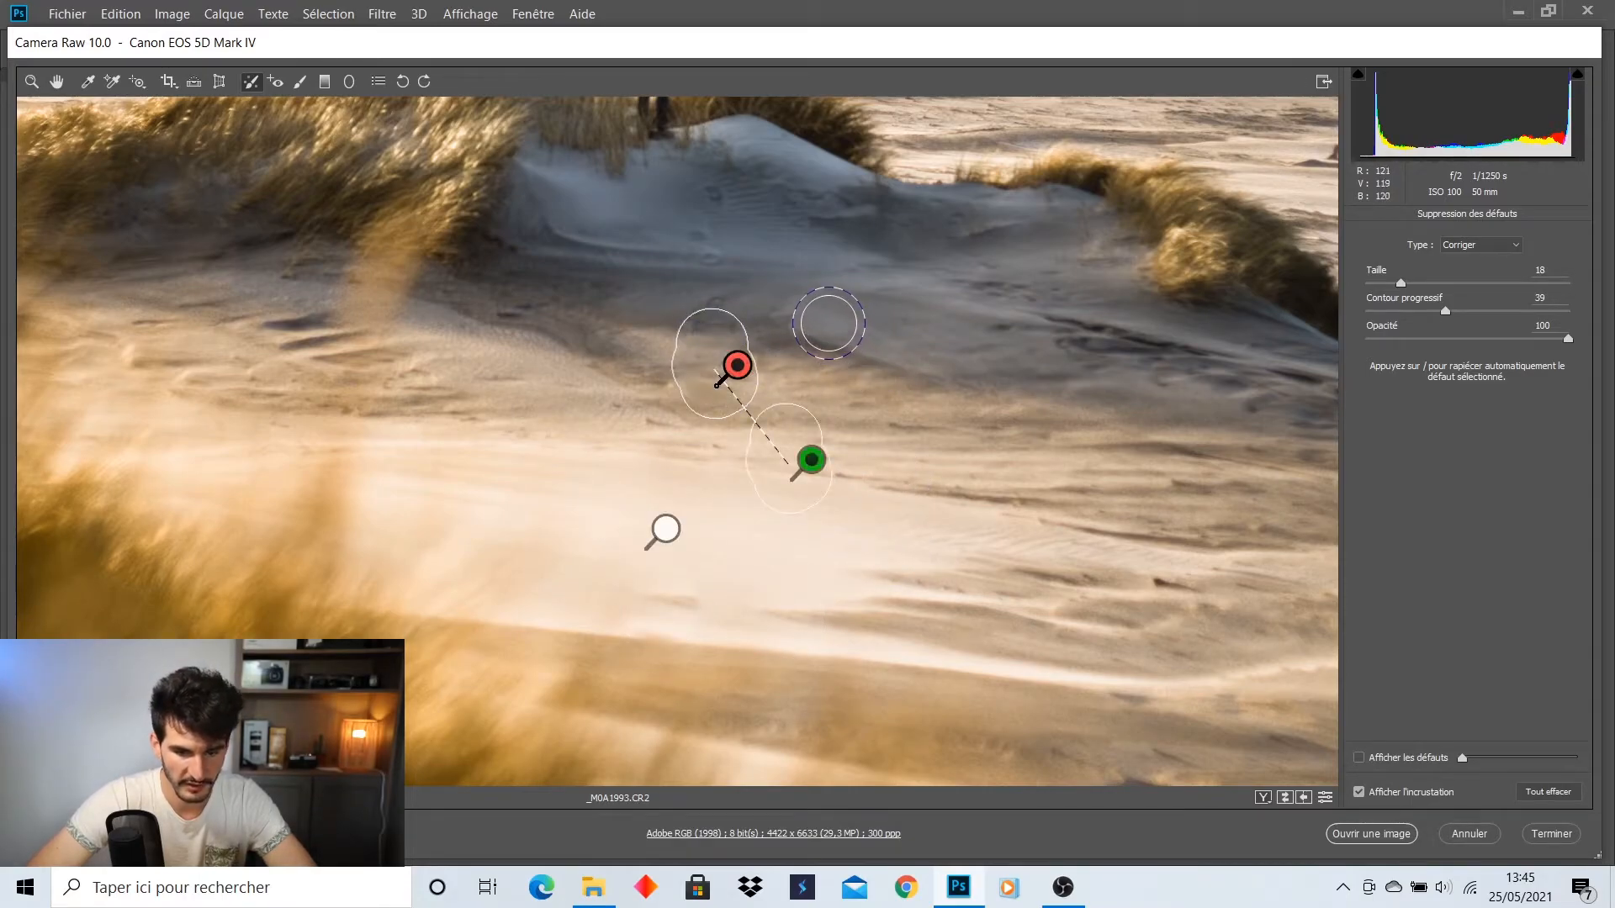
key(bracketleft)
key(bracketleft)
key(bracketleft)
key(bracketleft)
key(bracketleft)
mouse_move(715, 182)
mouse_down()
mouse_move(691, 224)
mouse_move(714, 253)
mouse_up()
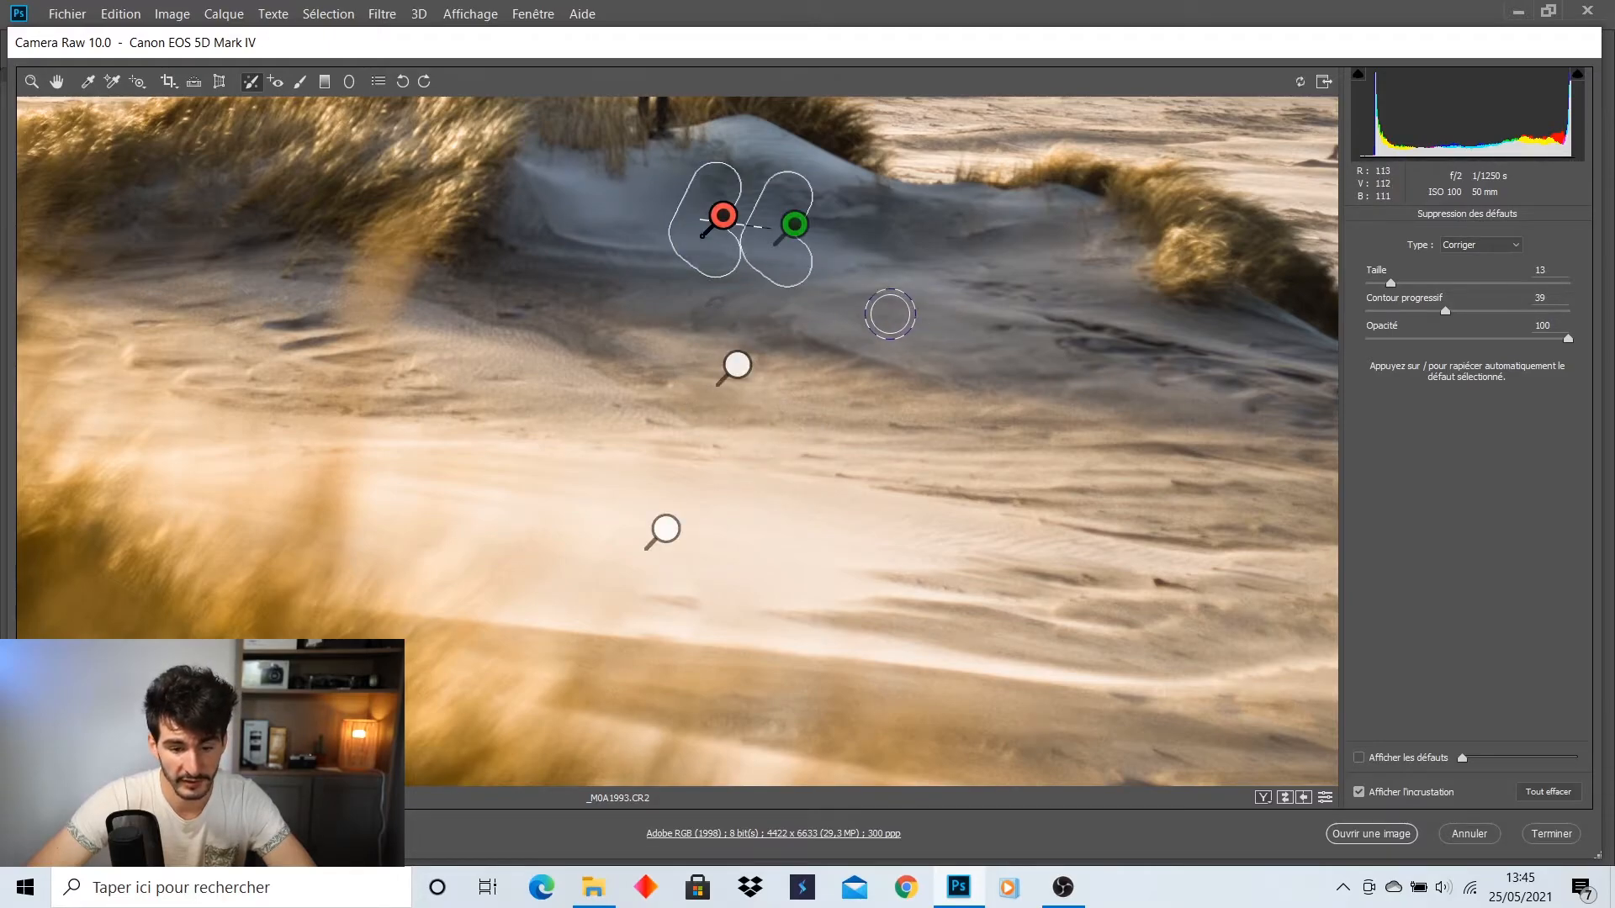
Heal the upright driftwood stump on the beach behind the dune grass and the dark patch just above it
click(33, 83)
key(ctrl+minus)
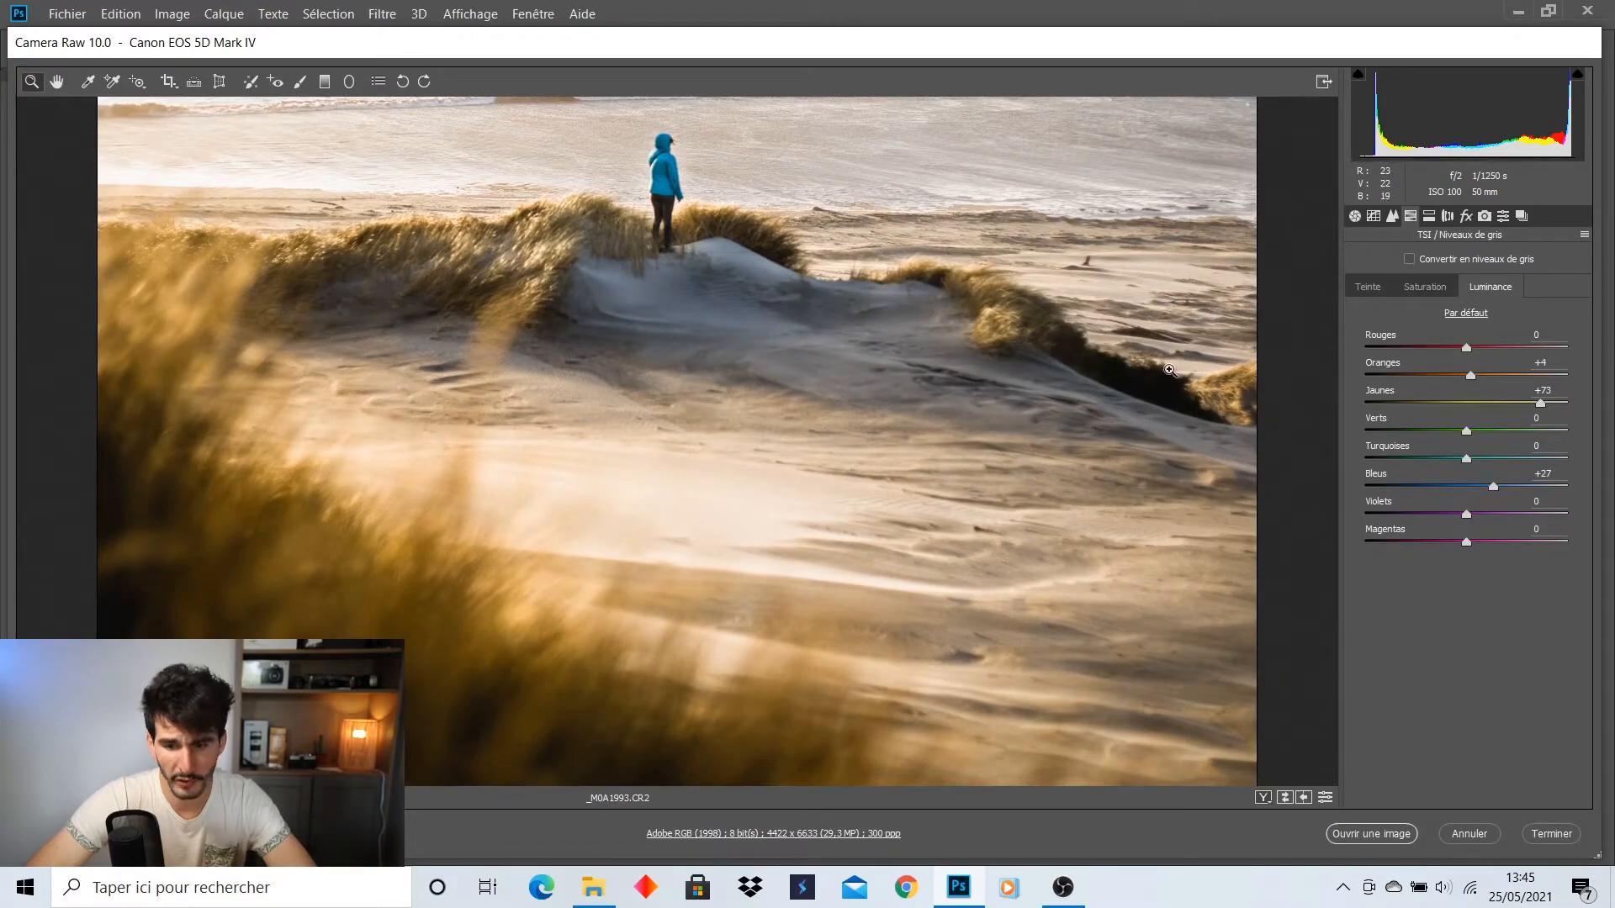
click(1116, 258)
click(1079, 266)
click(1170, 261)
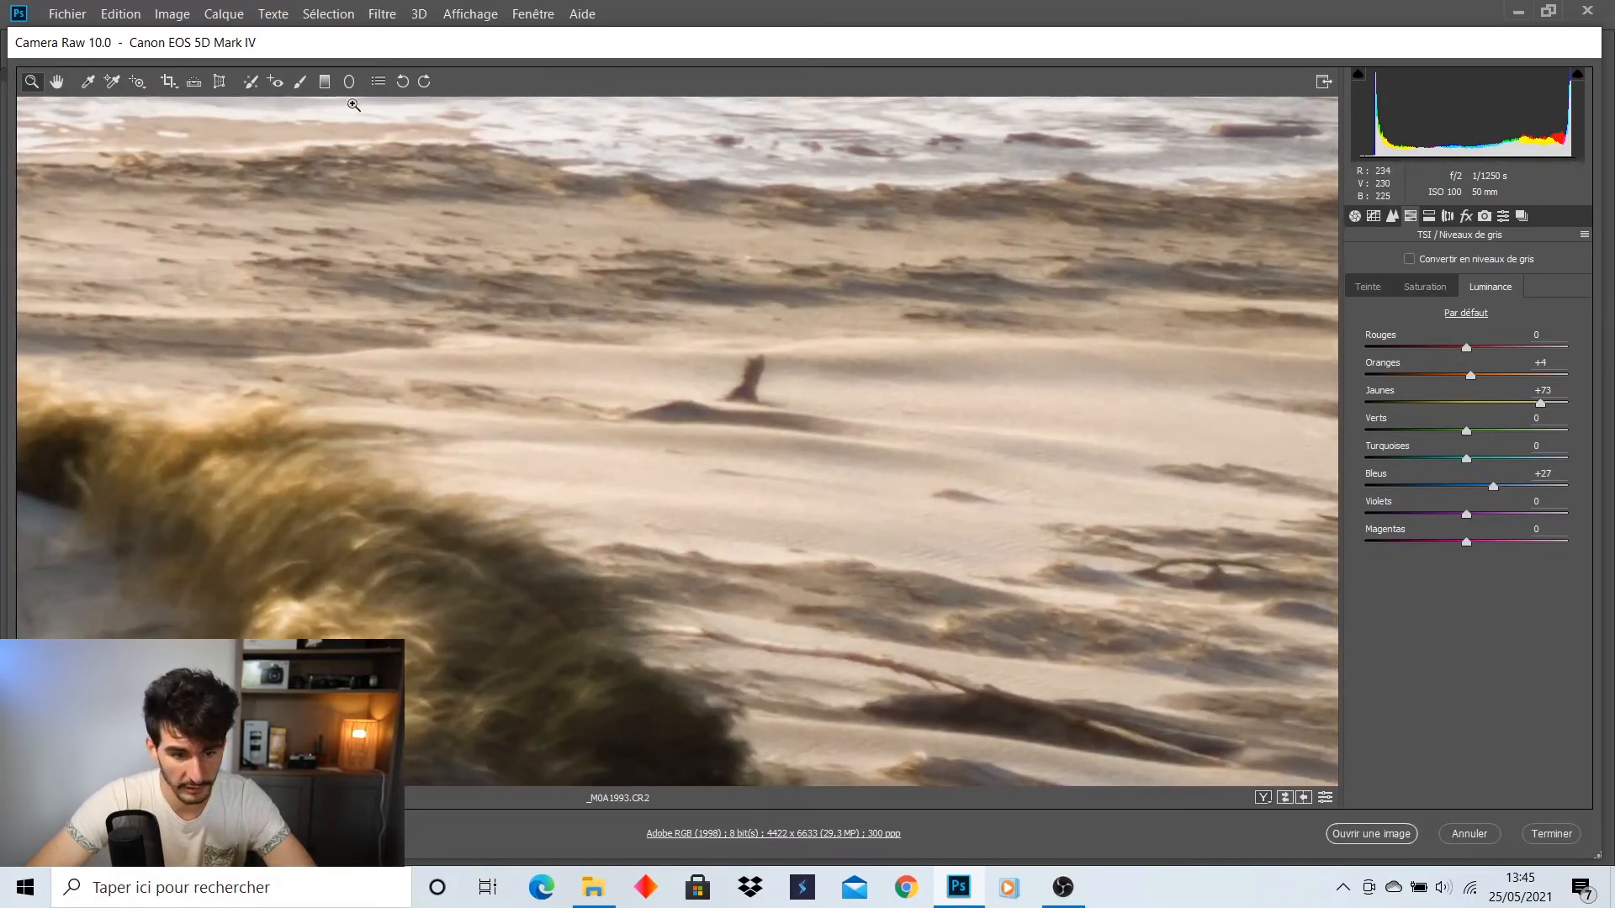
click(251, 82)
mouse_move(765, 359)
mouse_down()
mouse_move(745, 393)
mouse_move(787, 406)
mouse_move(668, 415)
mouse_move(836, 420)
mouse_up()
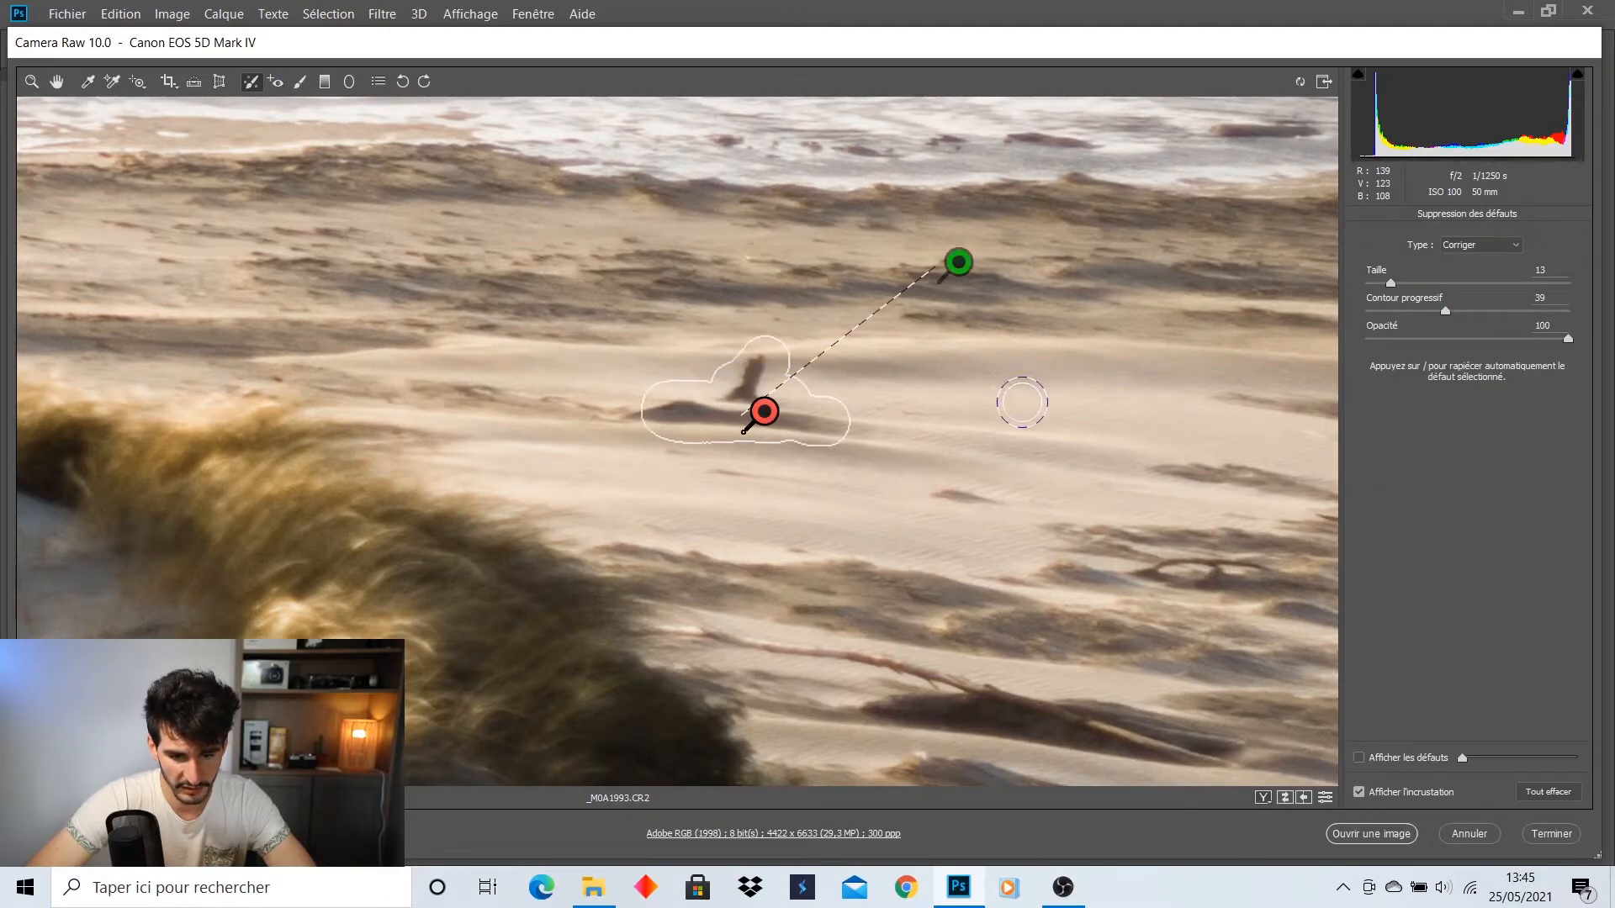
click(948, 394)
drag(795, 368, 712, 368)
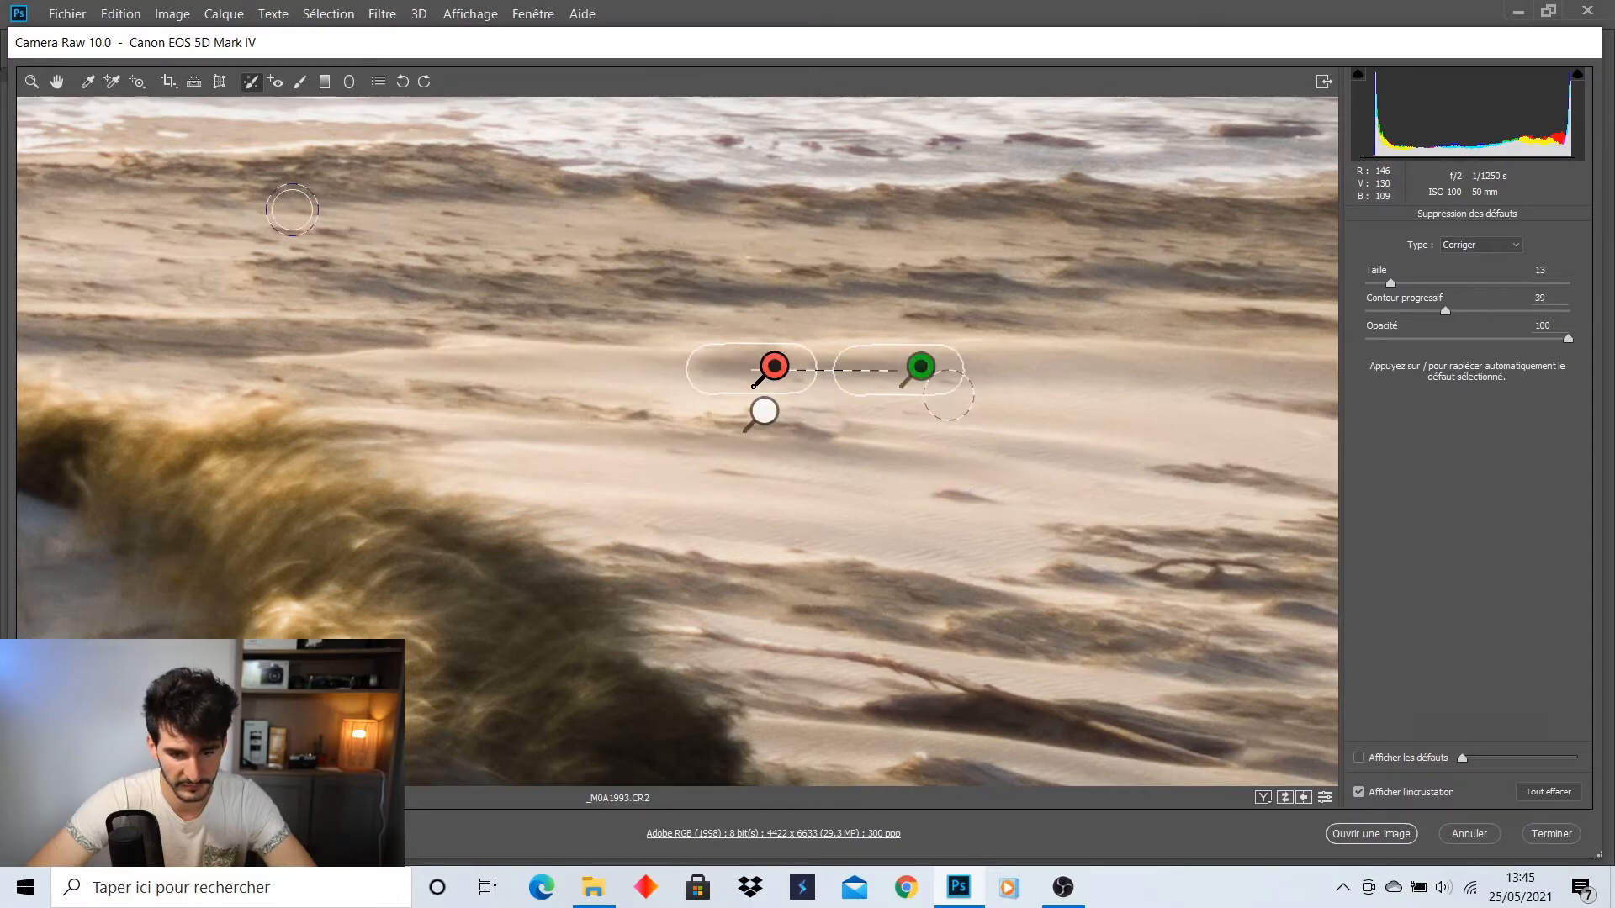
Draw a graduated filter from the rock down to the figure with clarity -8, dehaze +5, sharpness -11 and noise reduction +10
click(31, 80)
alt+click(1044, 512)
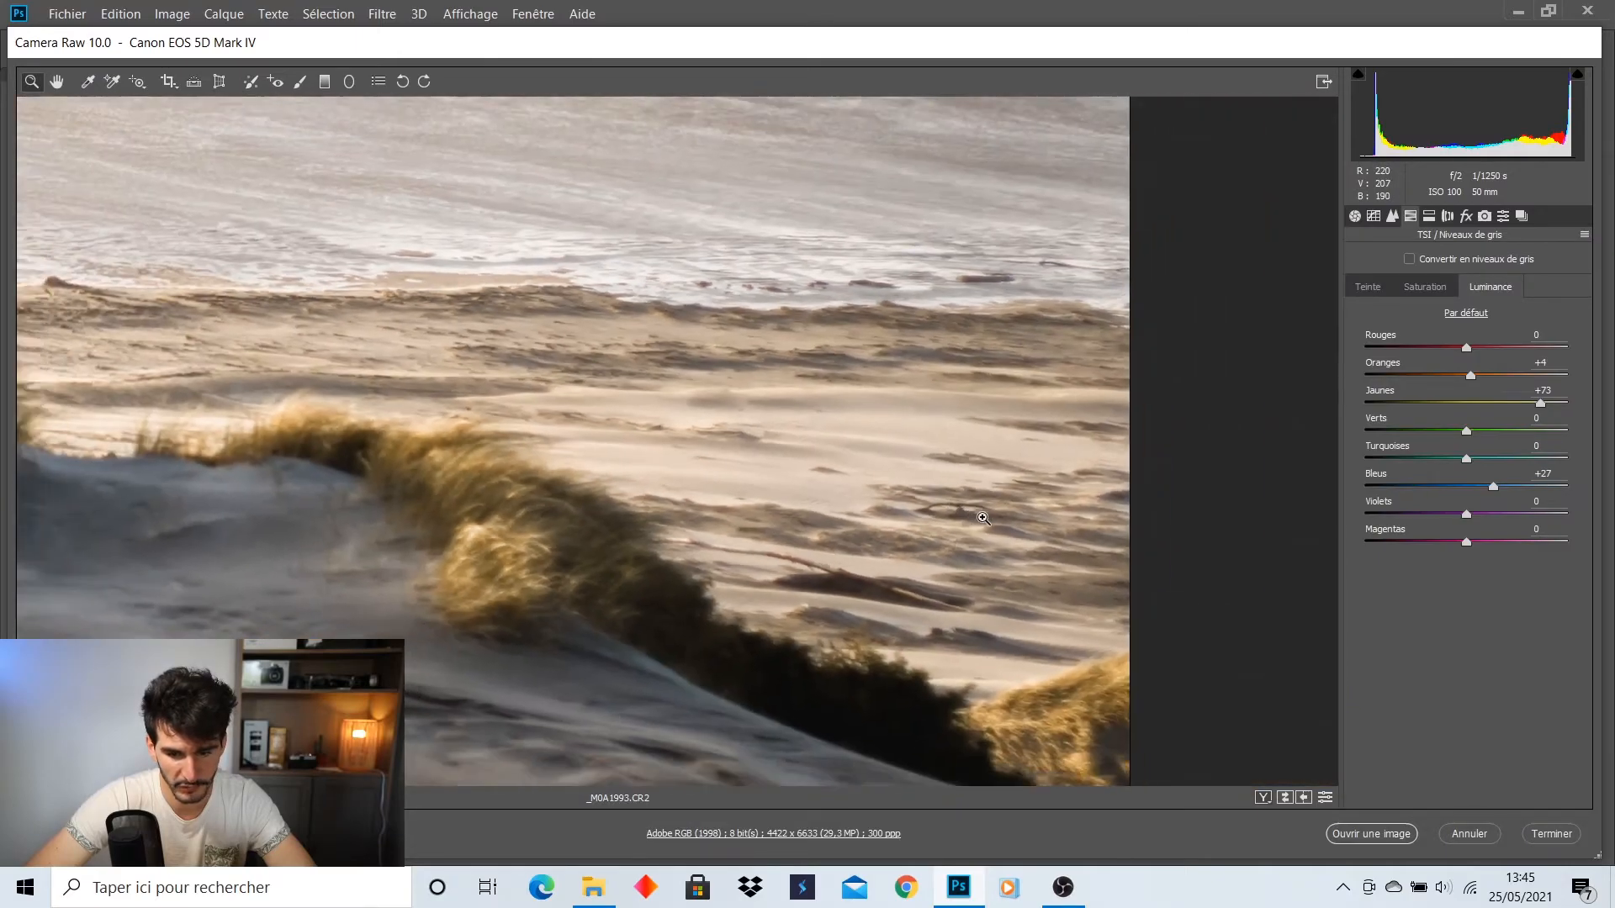
alt+click(1009, 539)
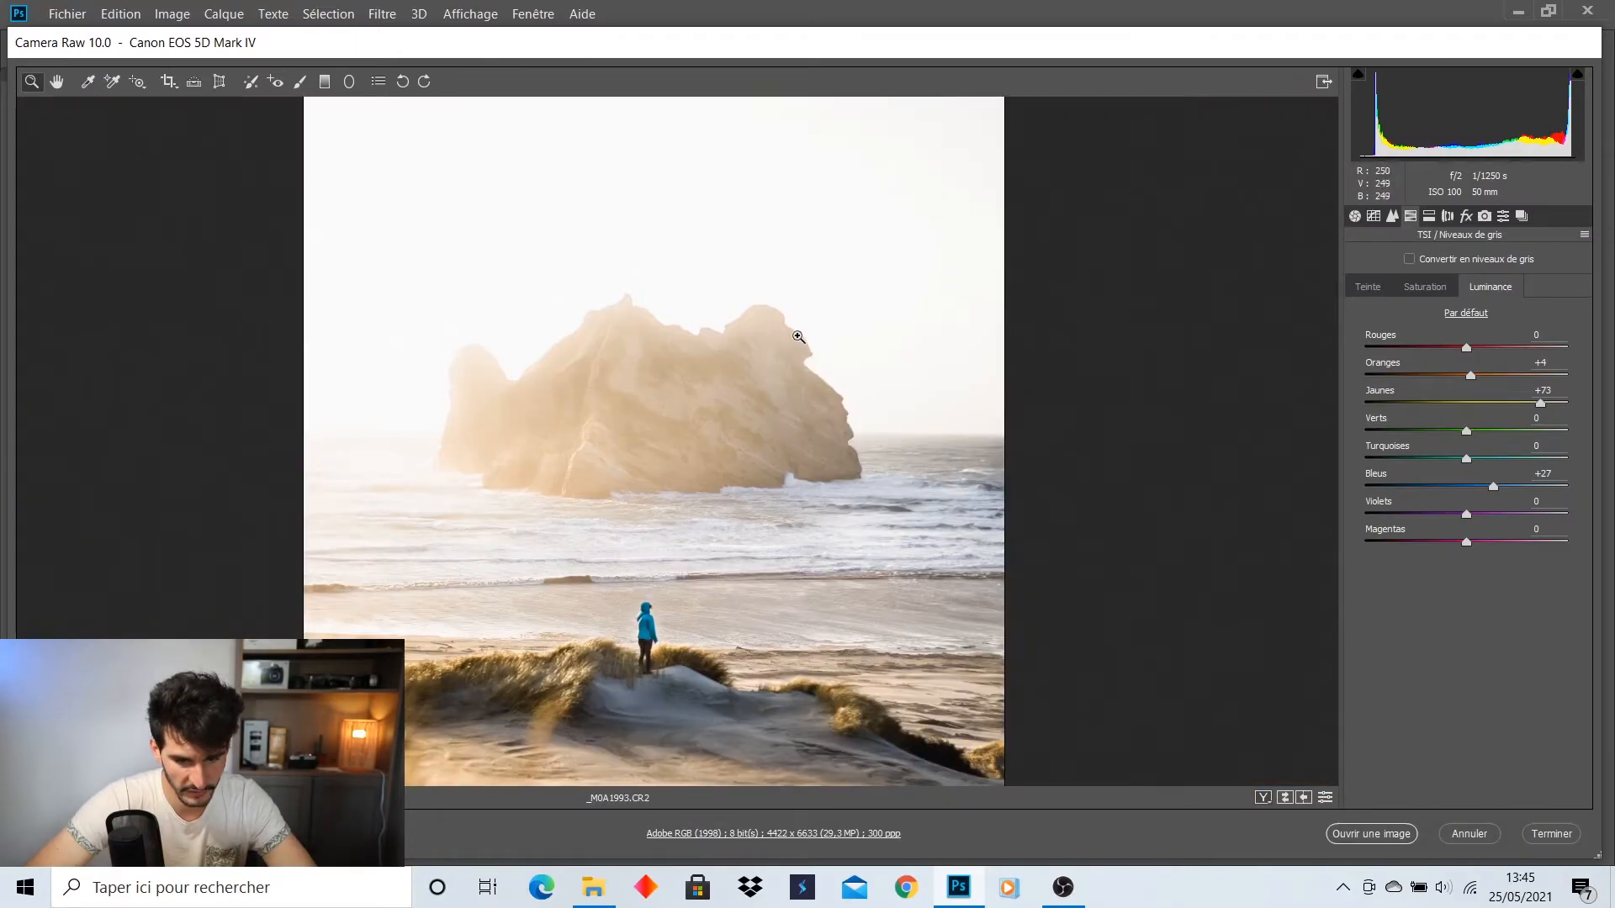
click(325, 80)
drag(739, 420, 740, 624)
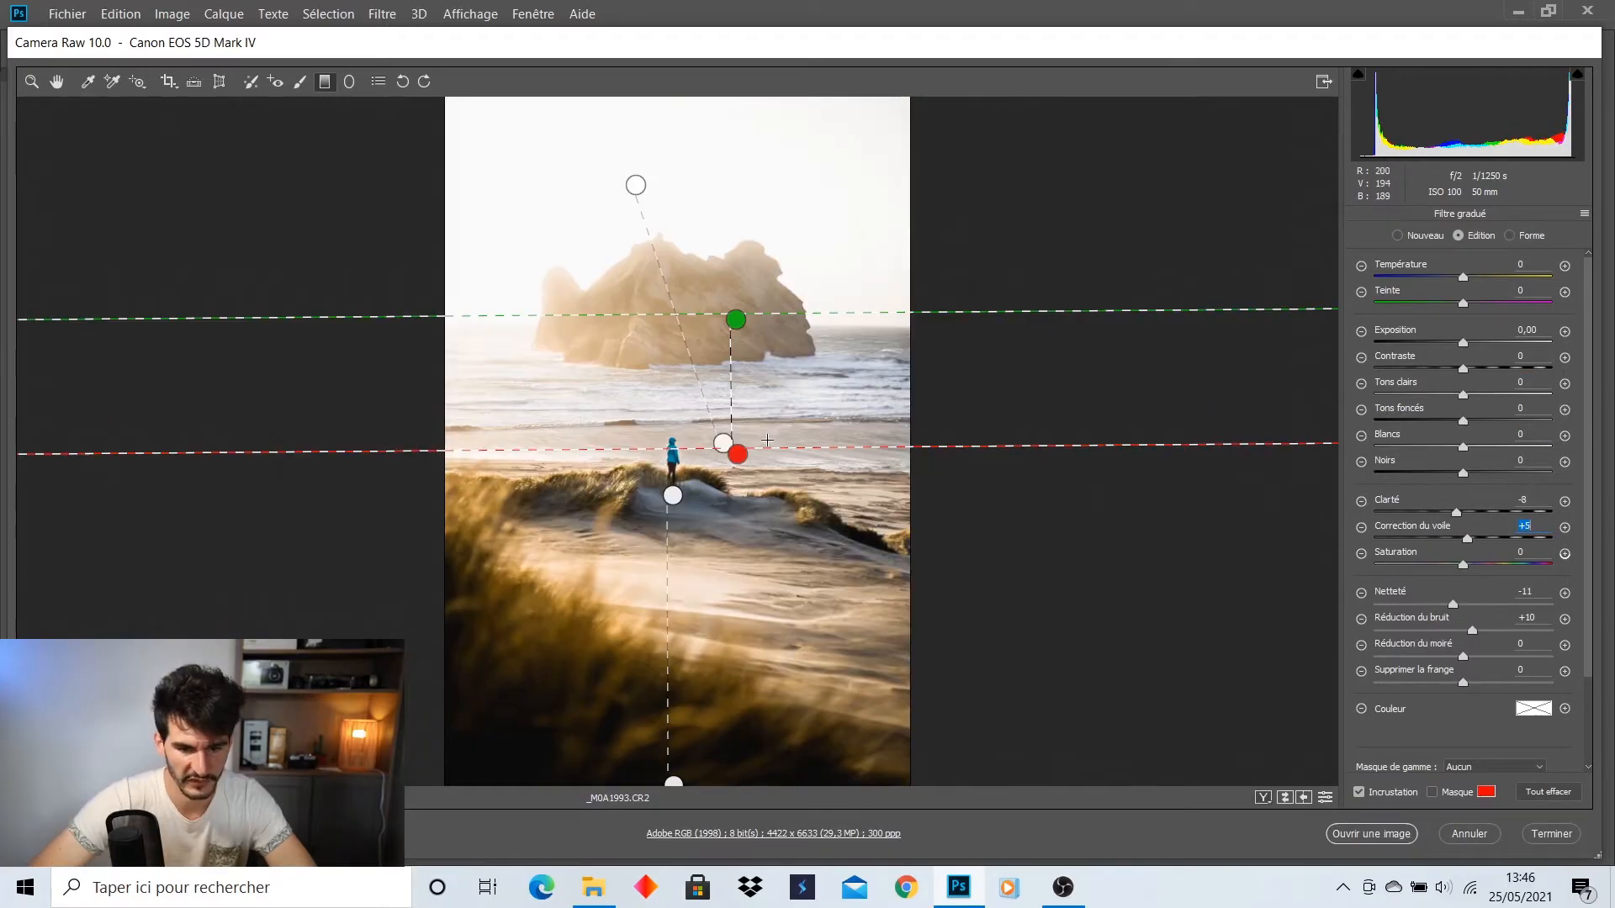
Paint an adjustment brush mask over the rock's right-hand side and set its exposure to -0.10
click(31, 81)
click(827, 290)
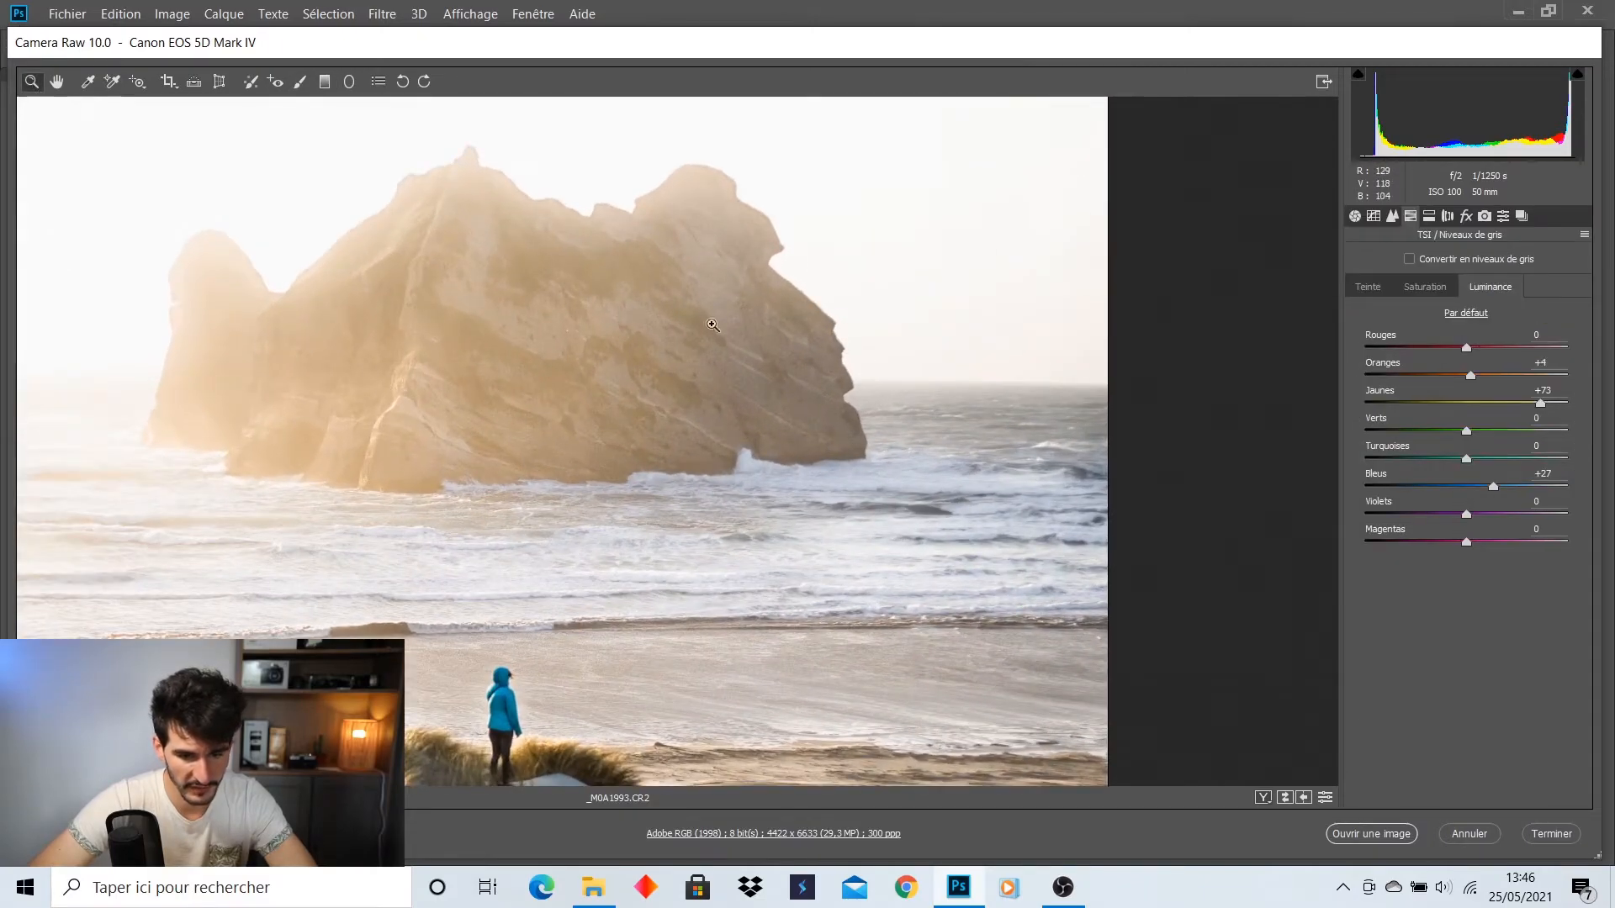
click(301, 81)
drag(807, 354, 783, 345)
scroll(782, 346, up, 5)
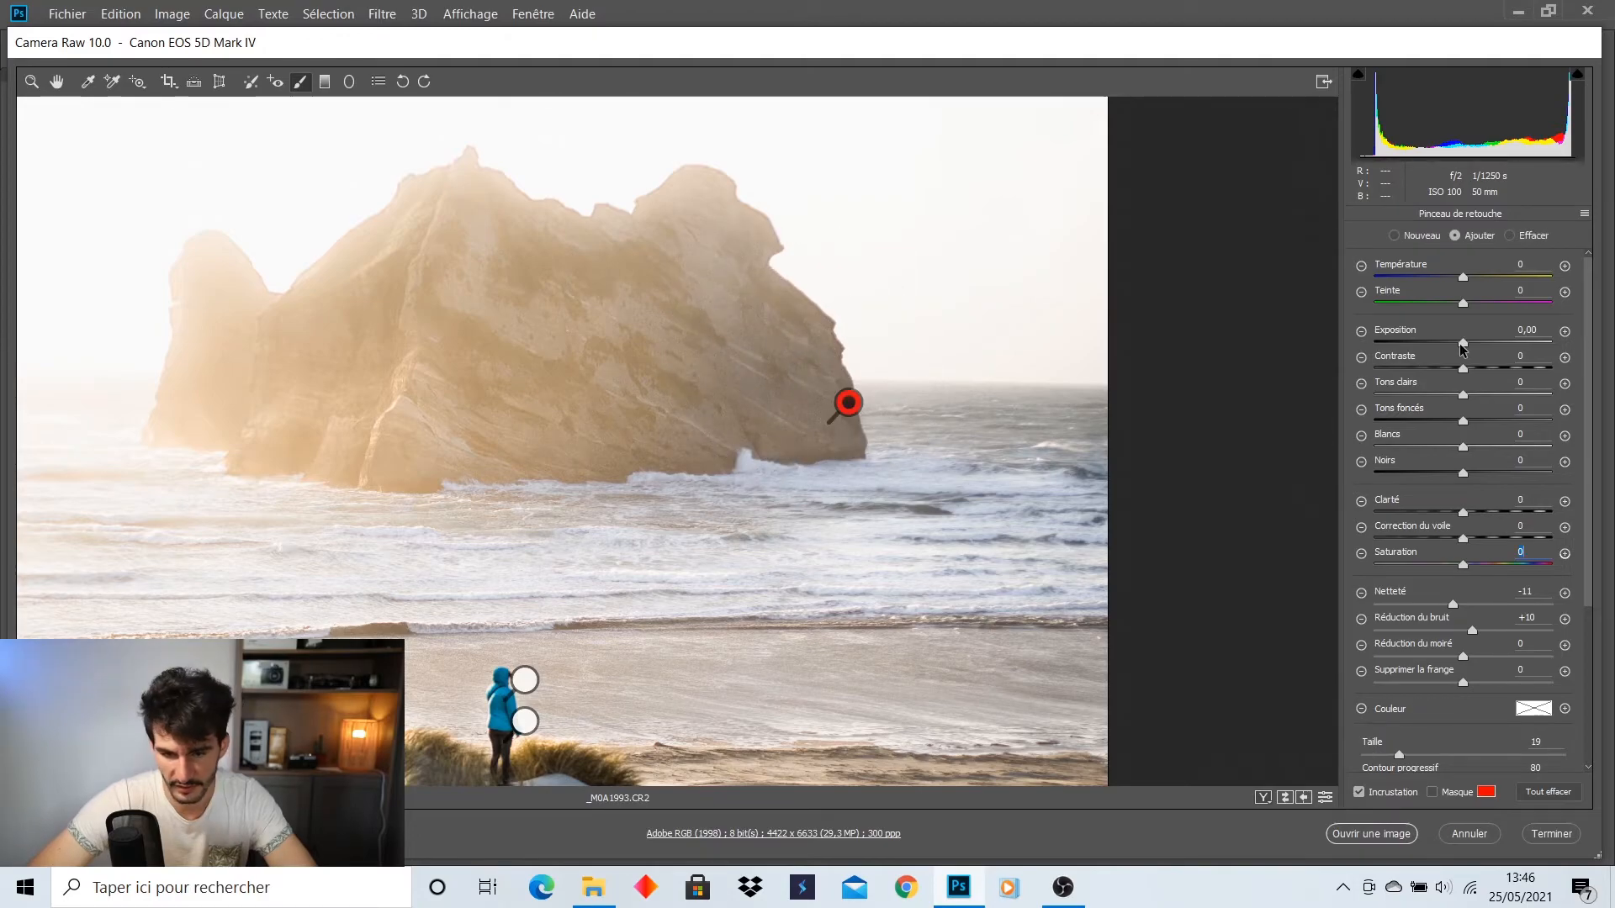
click(1461, 348)
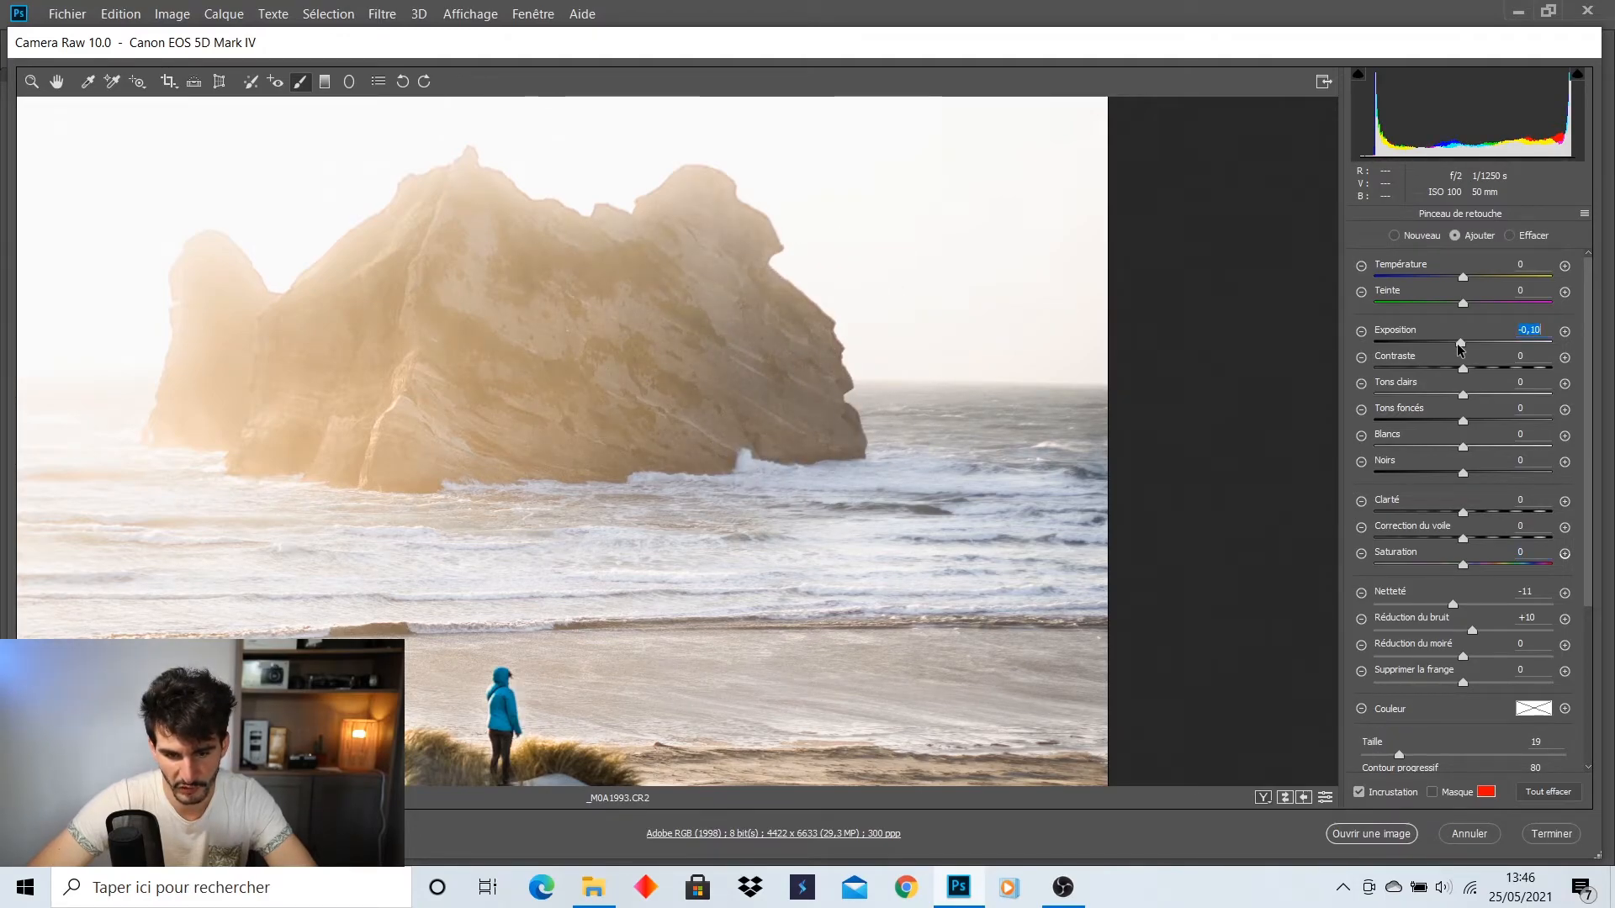
click(32, 82)
scroll(632, 438, down, 5)
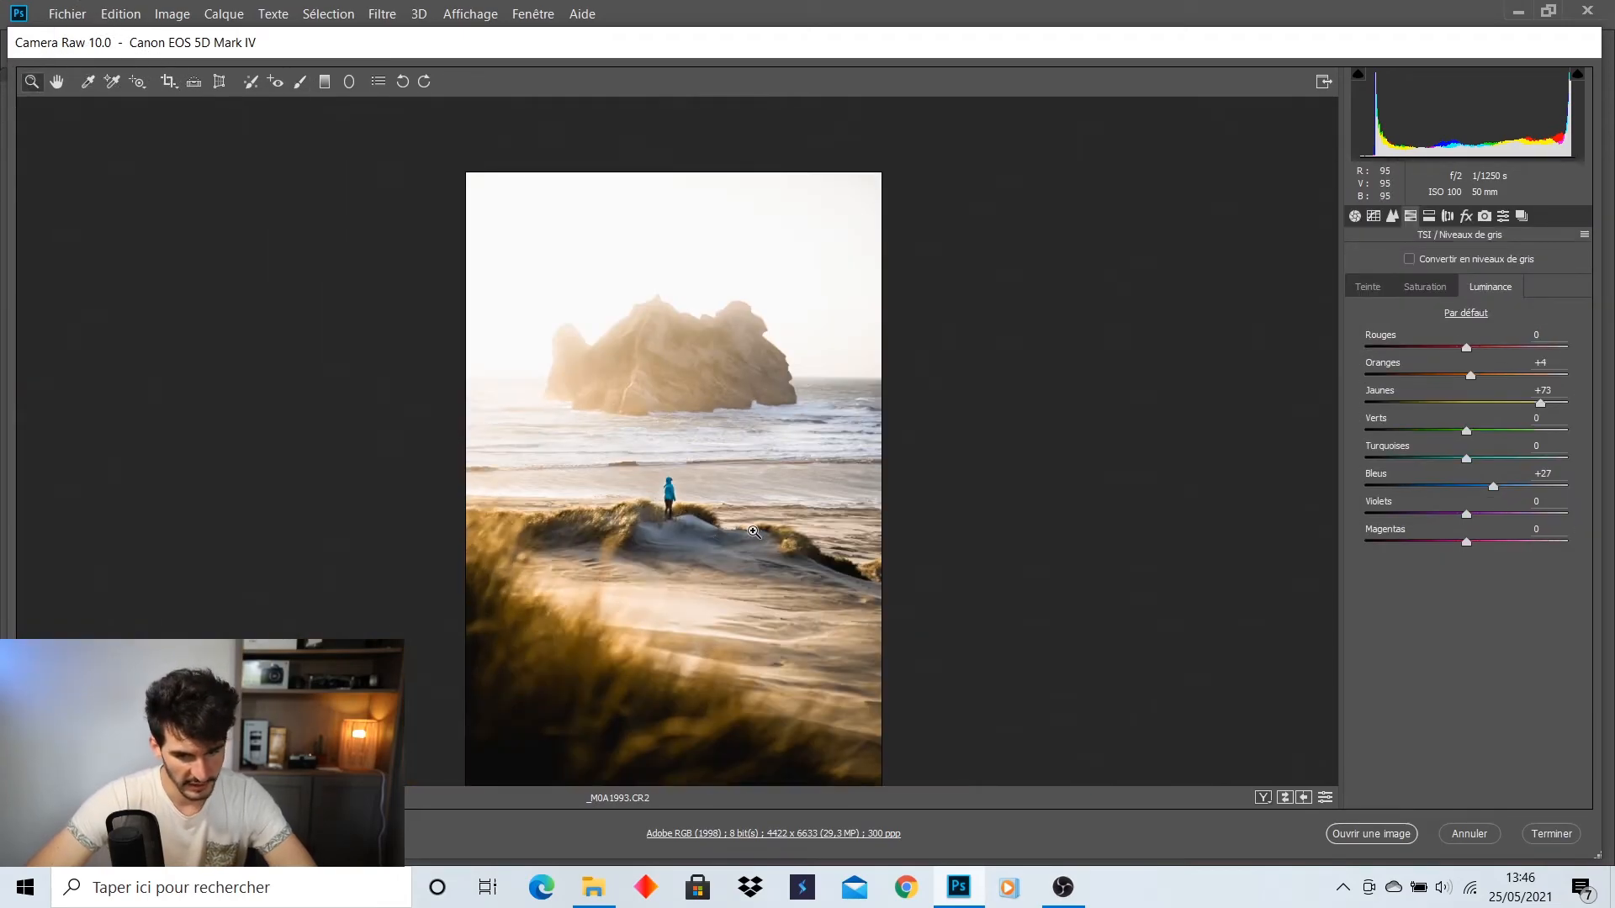
scroll(761, 555, down, 1)
scroll(712, 533, up, 2)
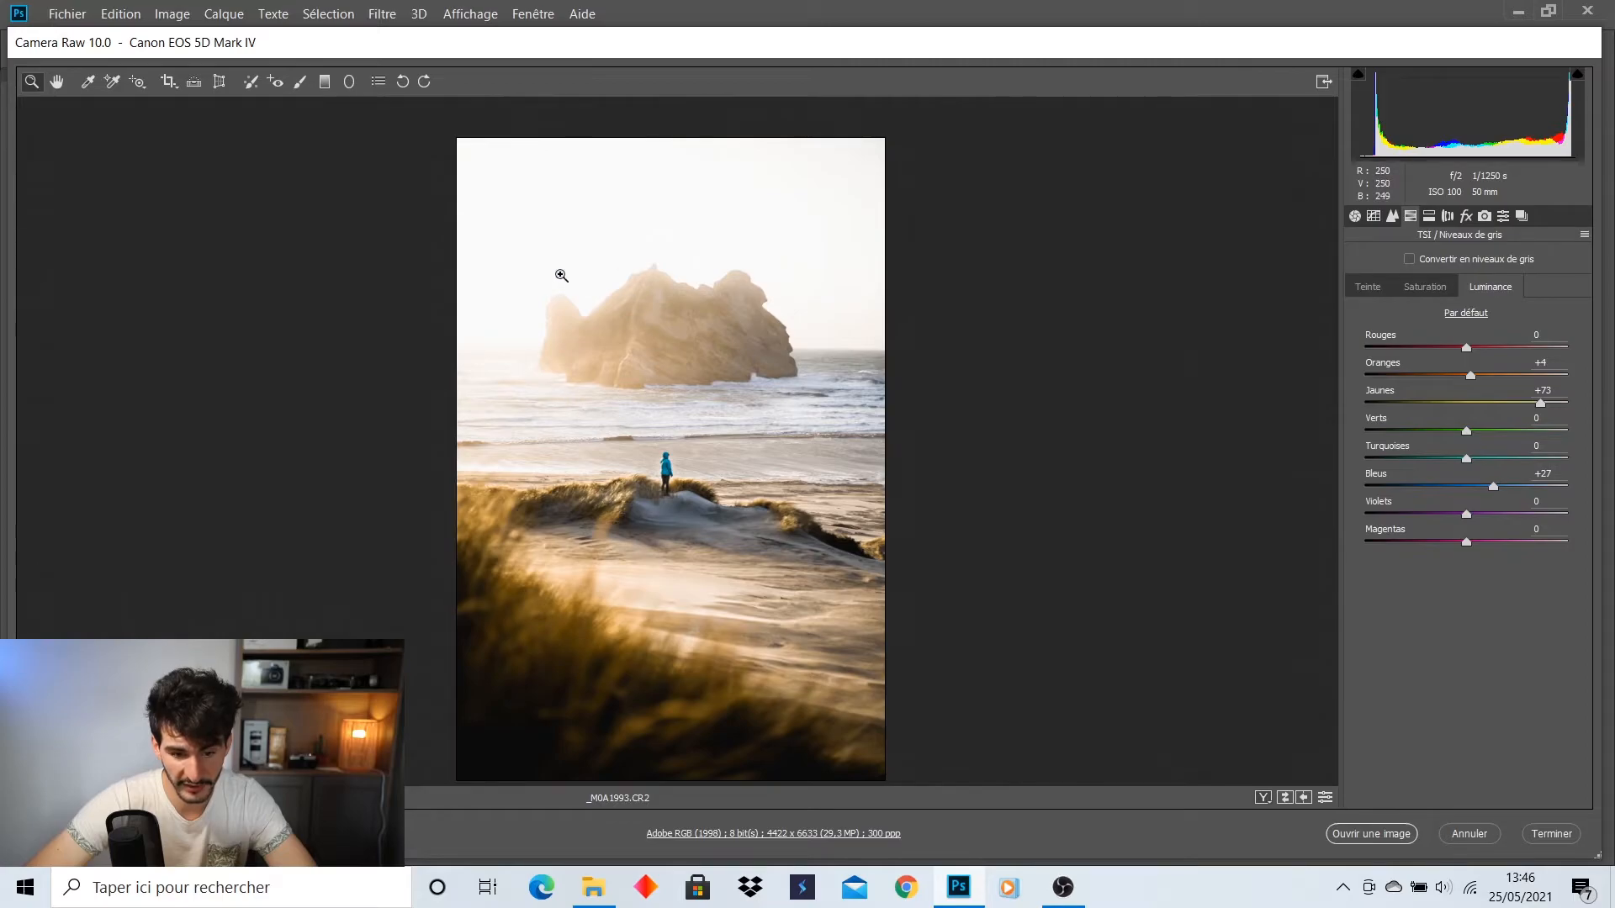
Draw a diagonal graduated filter from the sky's left edge to just past the figure with blacks +100, sharpness 0 and noise reduction 0
key(g)
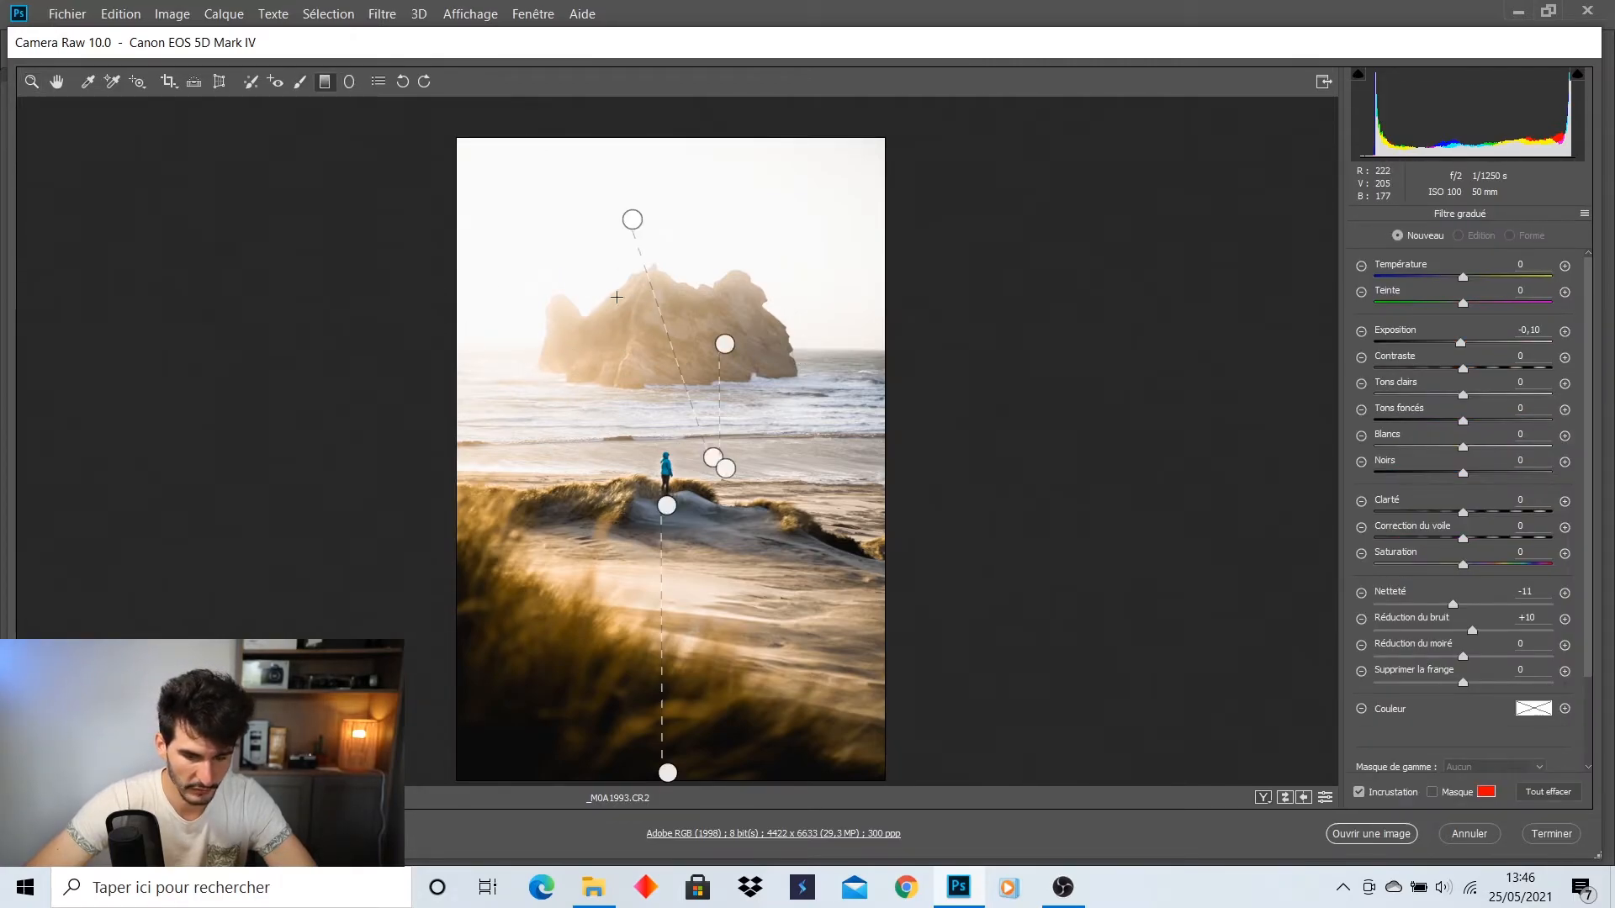
drag(464, 244, 716, 481)
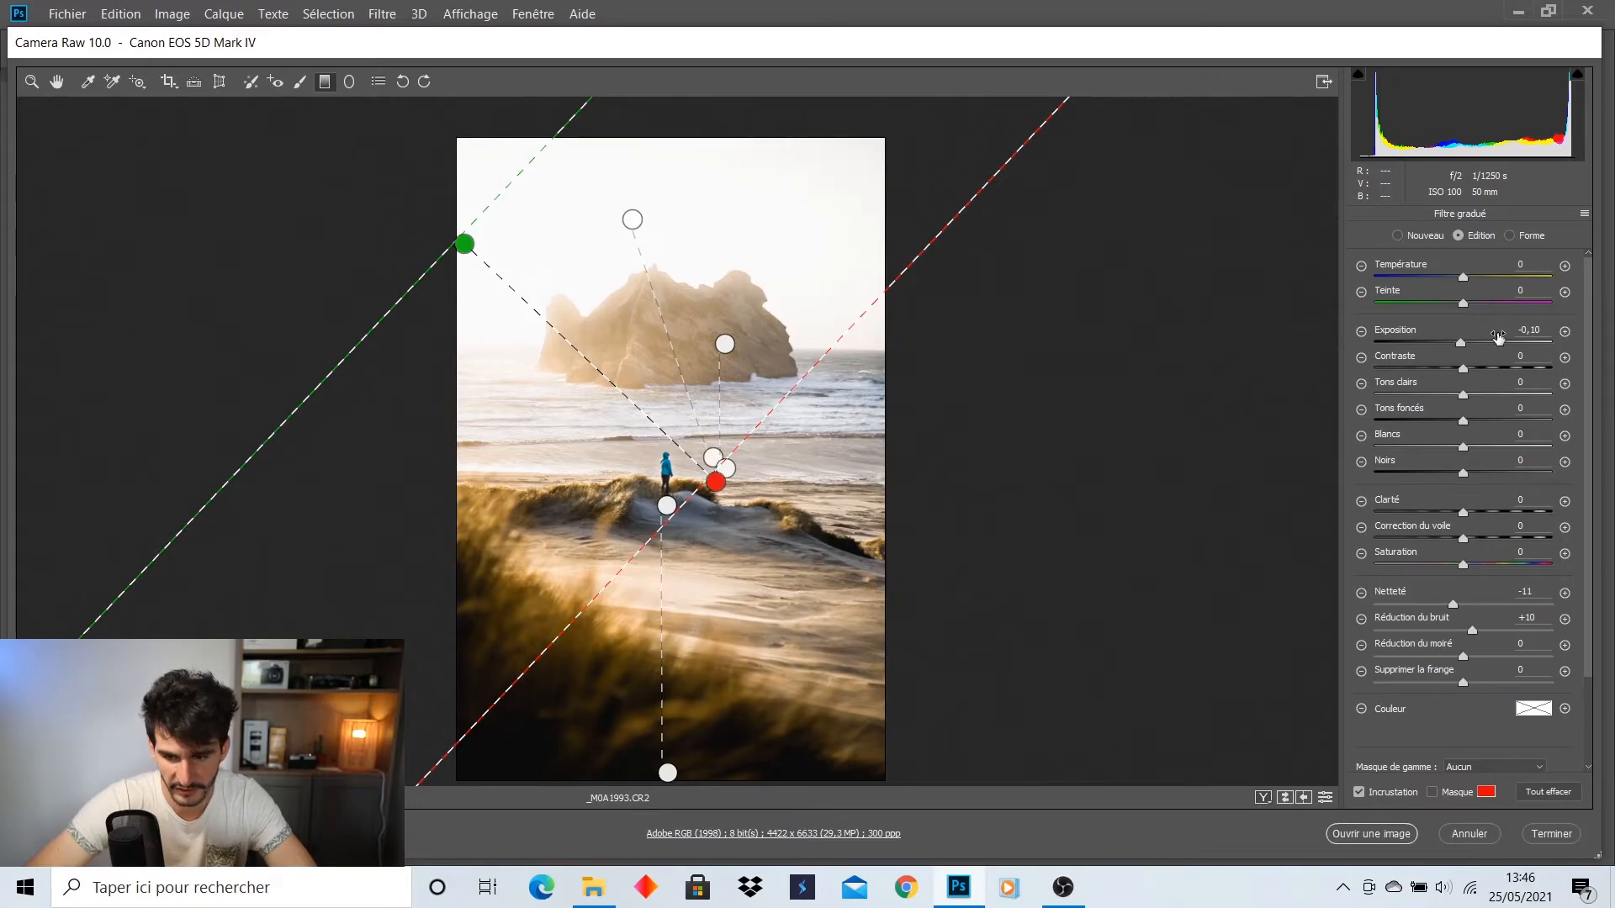
double_click(1454, 604)
double_click(1471, 631)
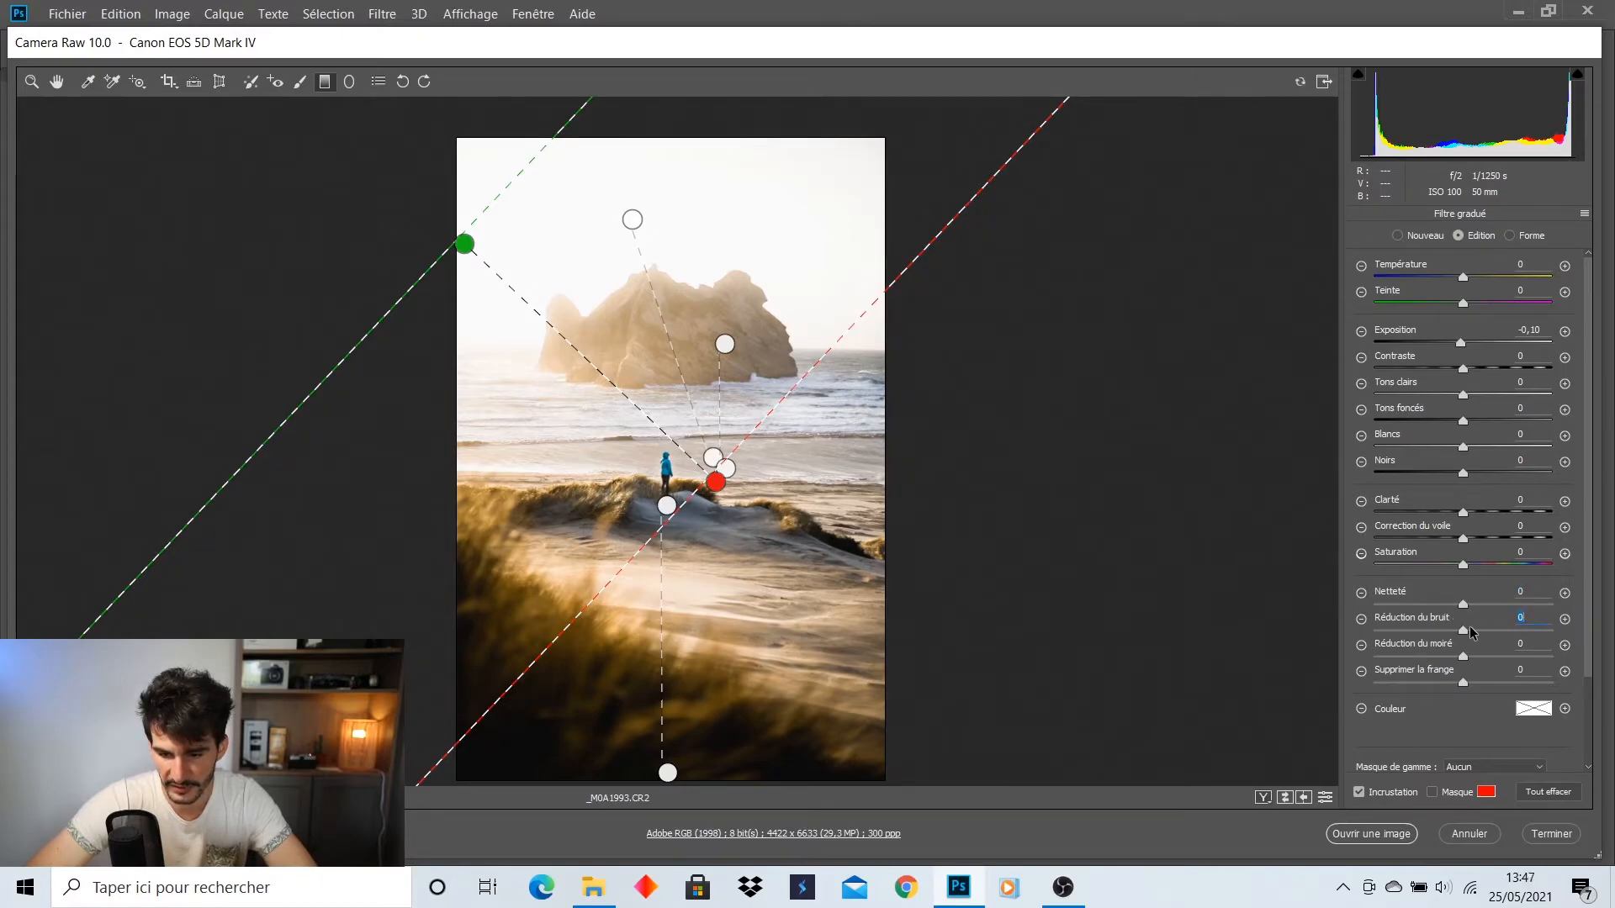
drag(1464, 476, 1554, 481)
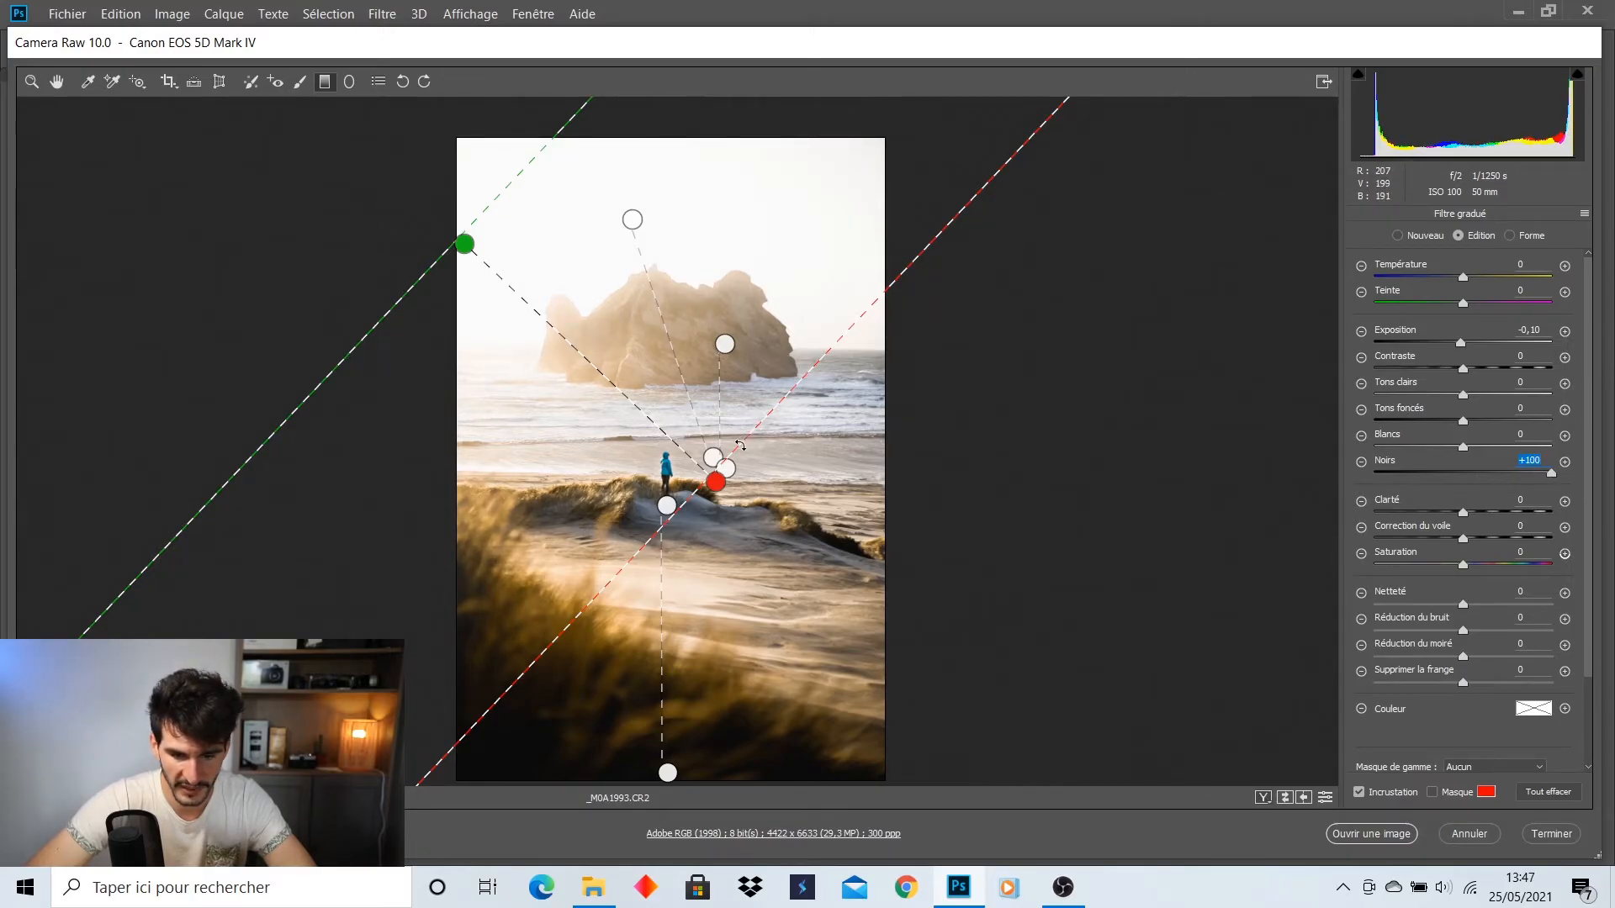
drag(728, 460, 777, 471)
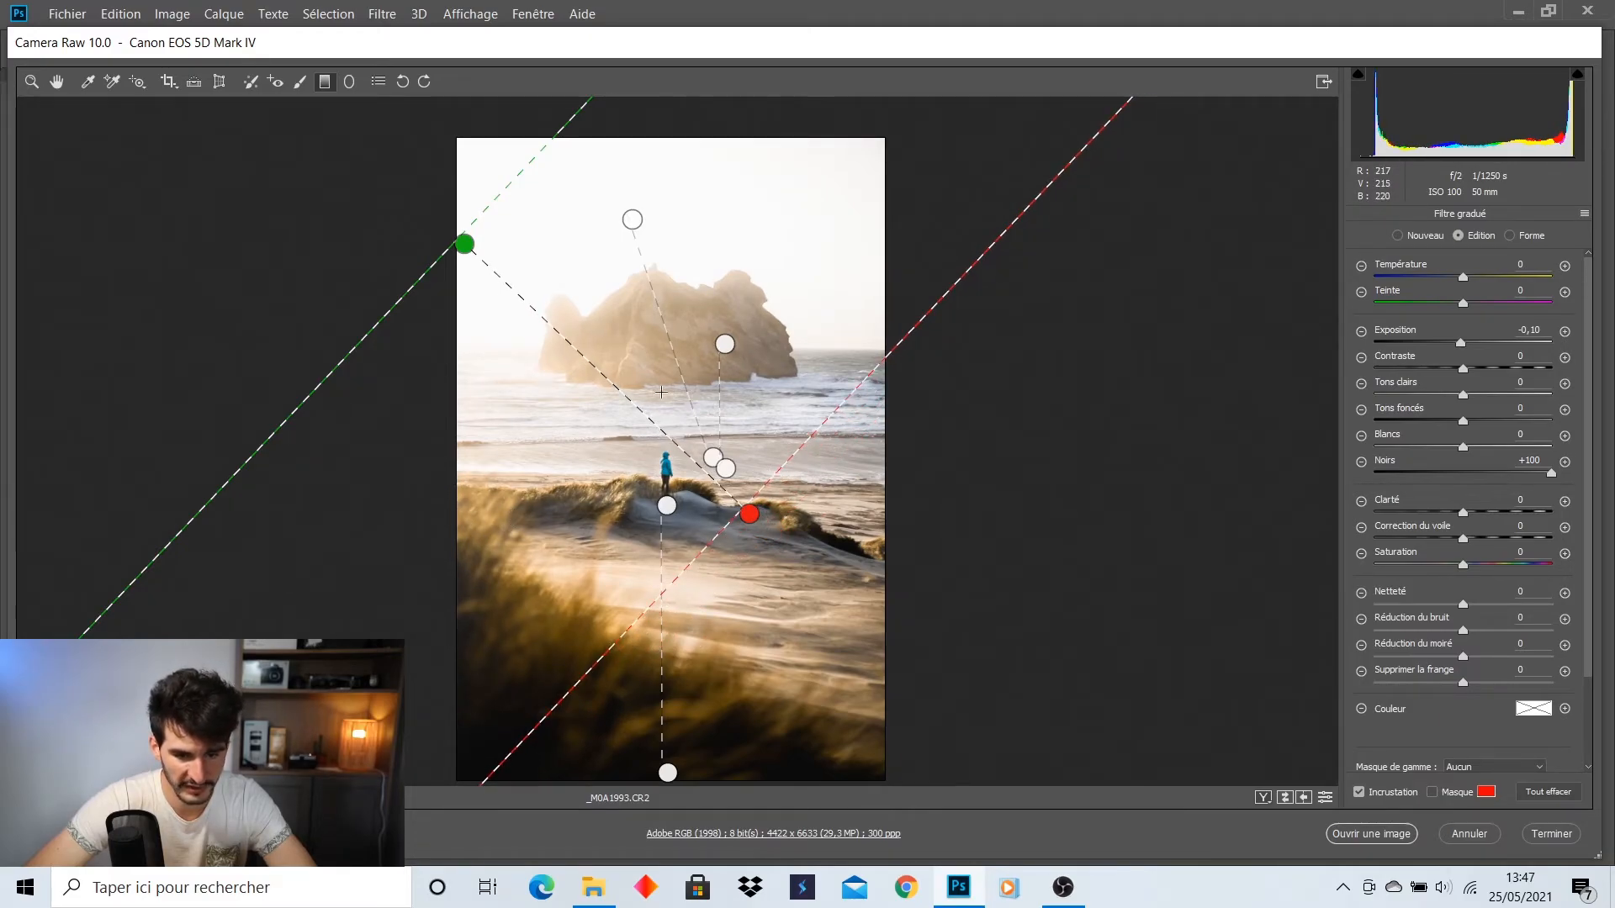
Refine the RGB point curve: lower the midtone and upper points, place the highlight point at input 235, output 238, and darken the shadow point
key(z)
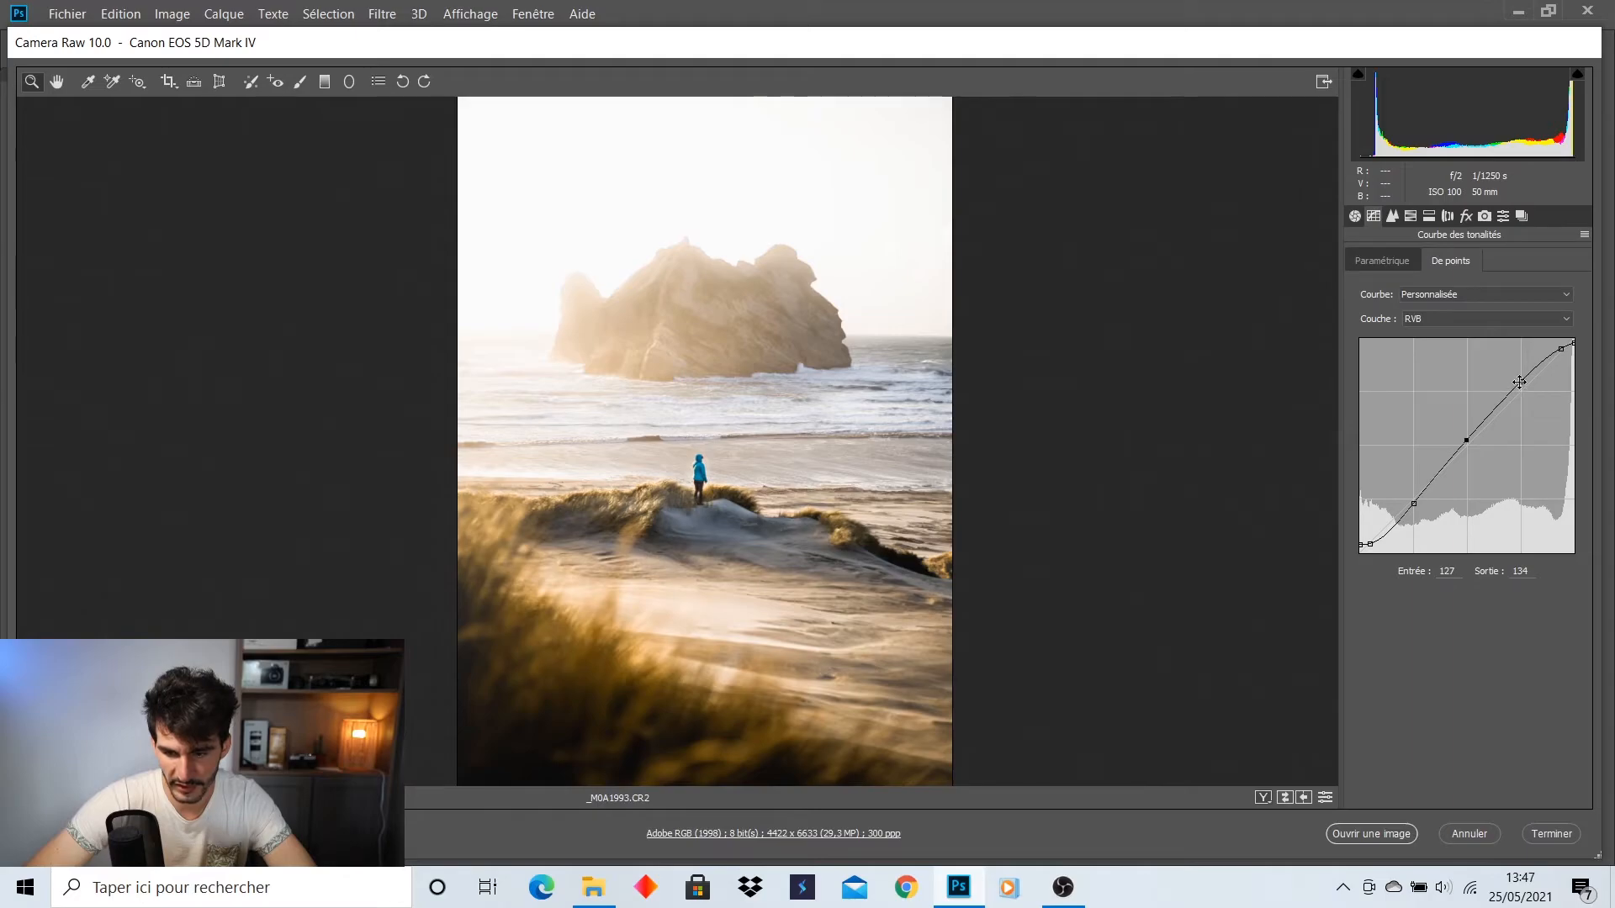
drag(1465, 442, 1466, 446)
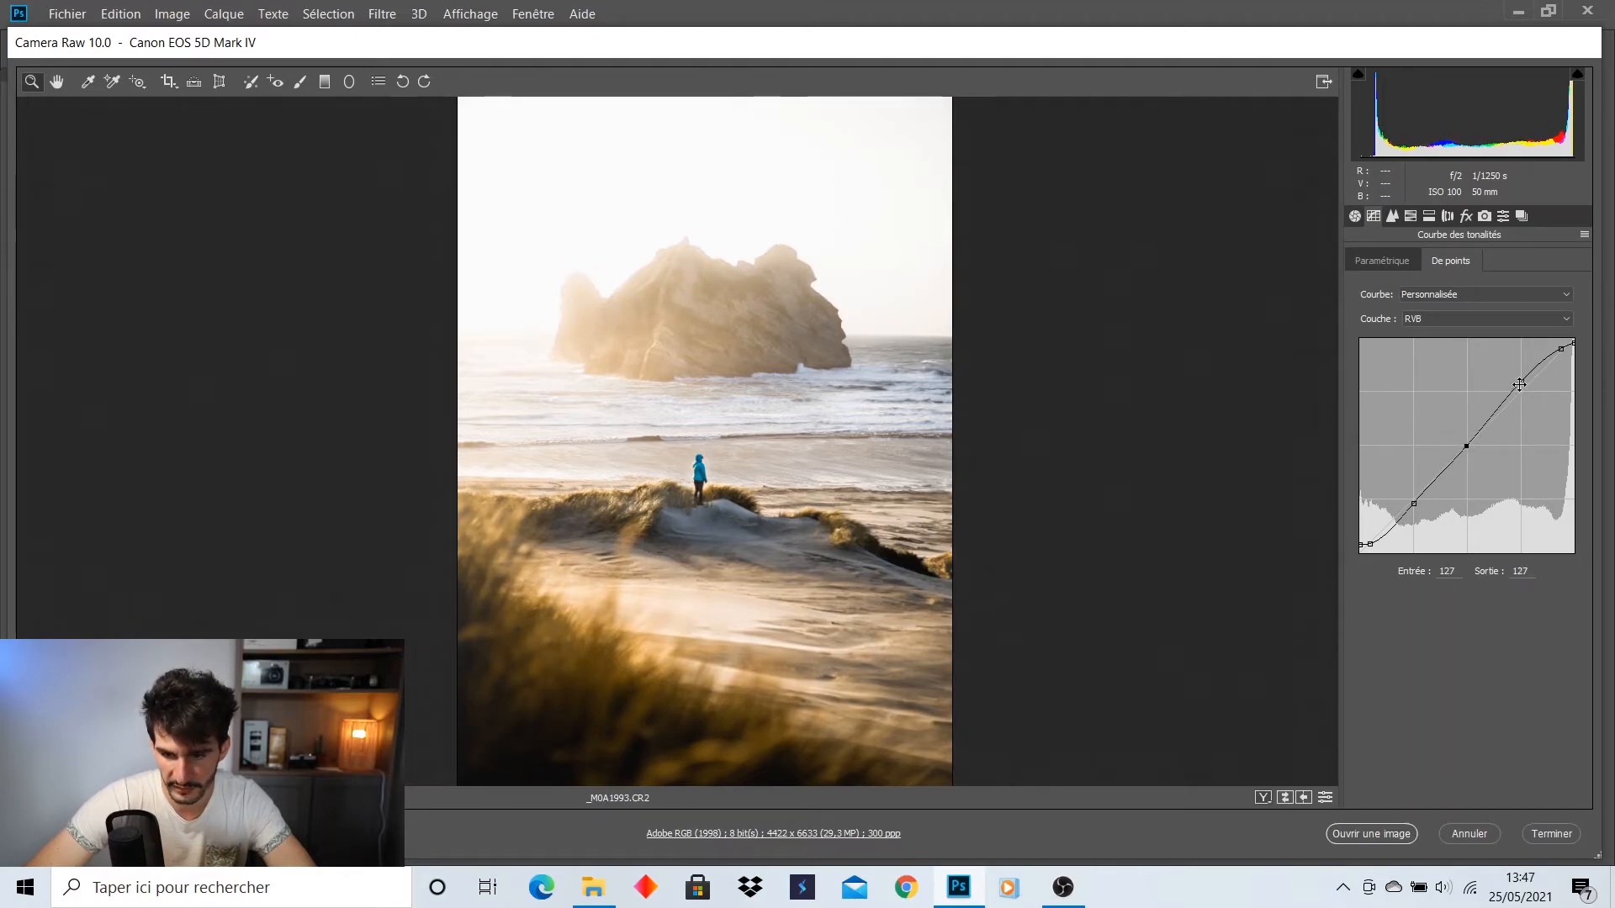
click(1520, 383)
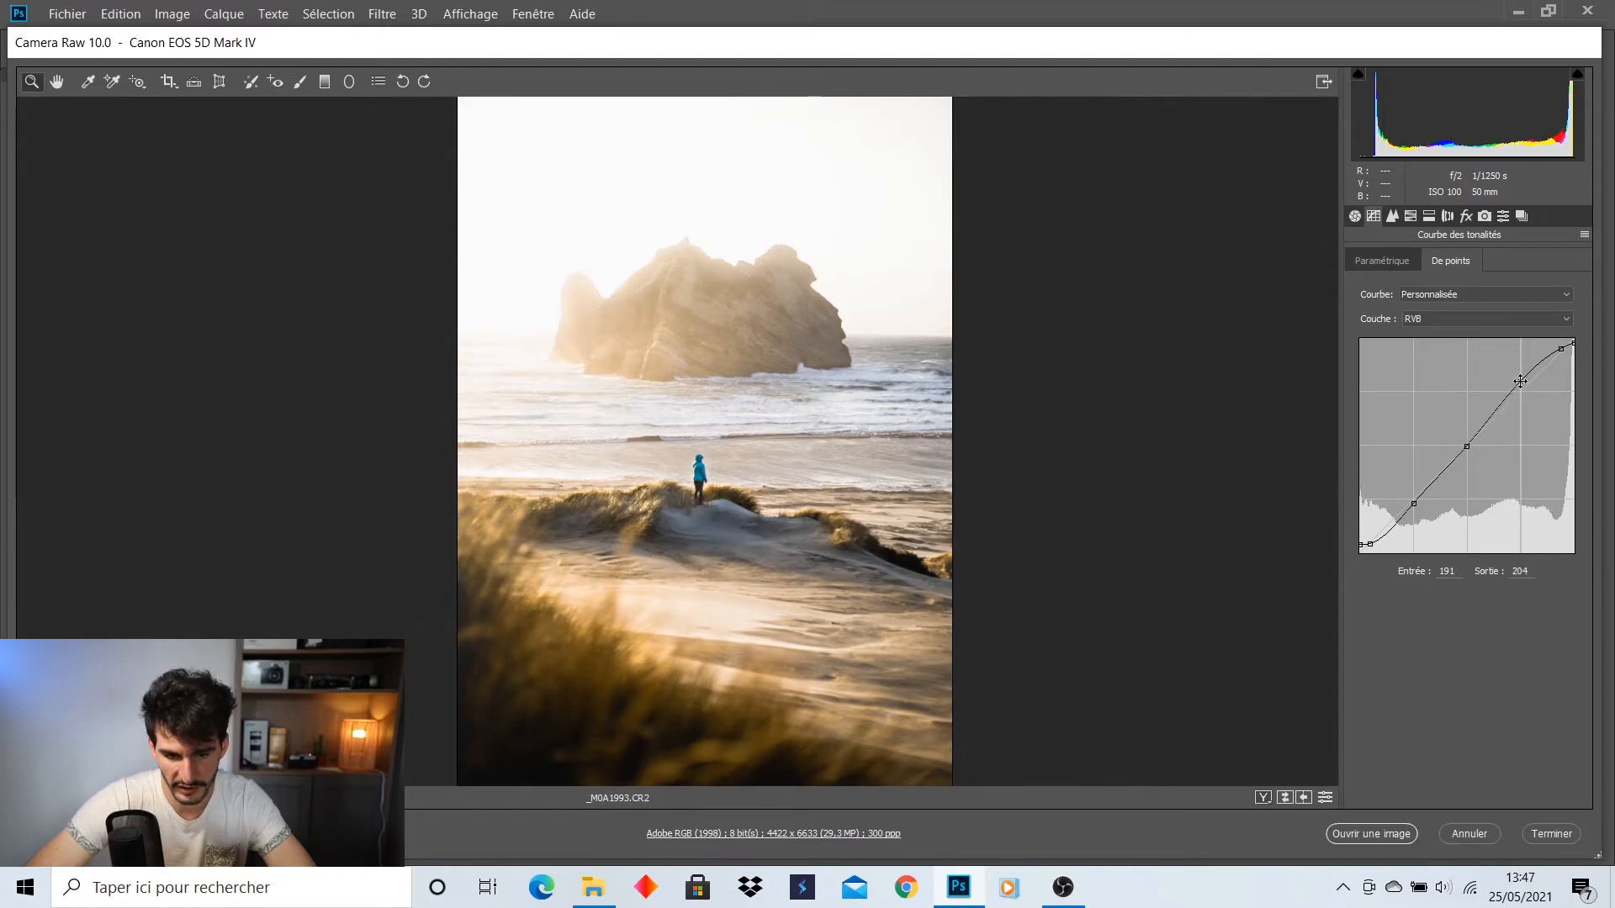
click(1573, 343)
drag(1573, 344, 1558, 355)
drag(1557, 353, 1557, 352)
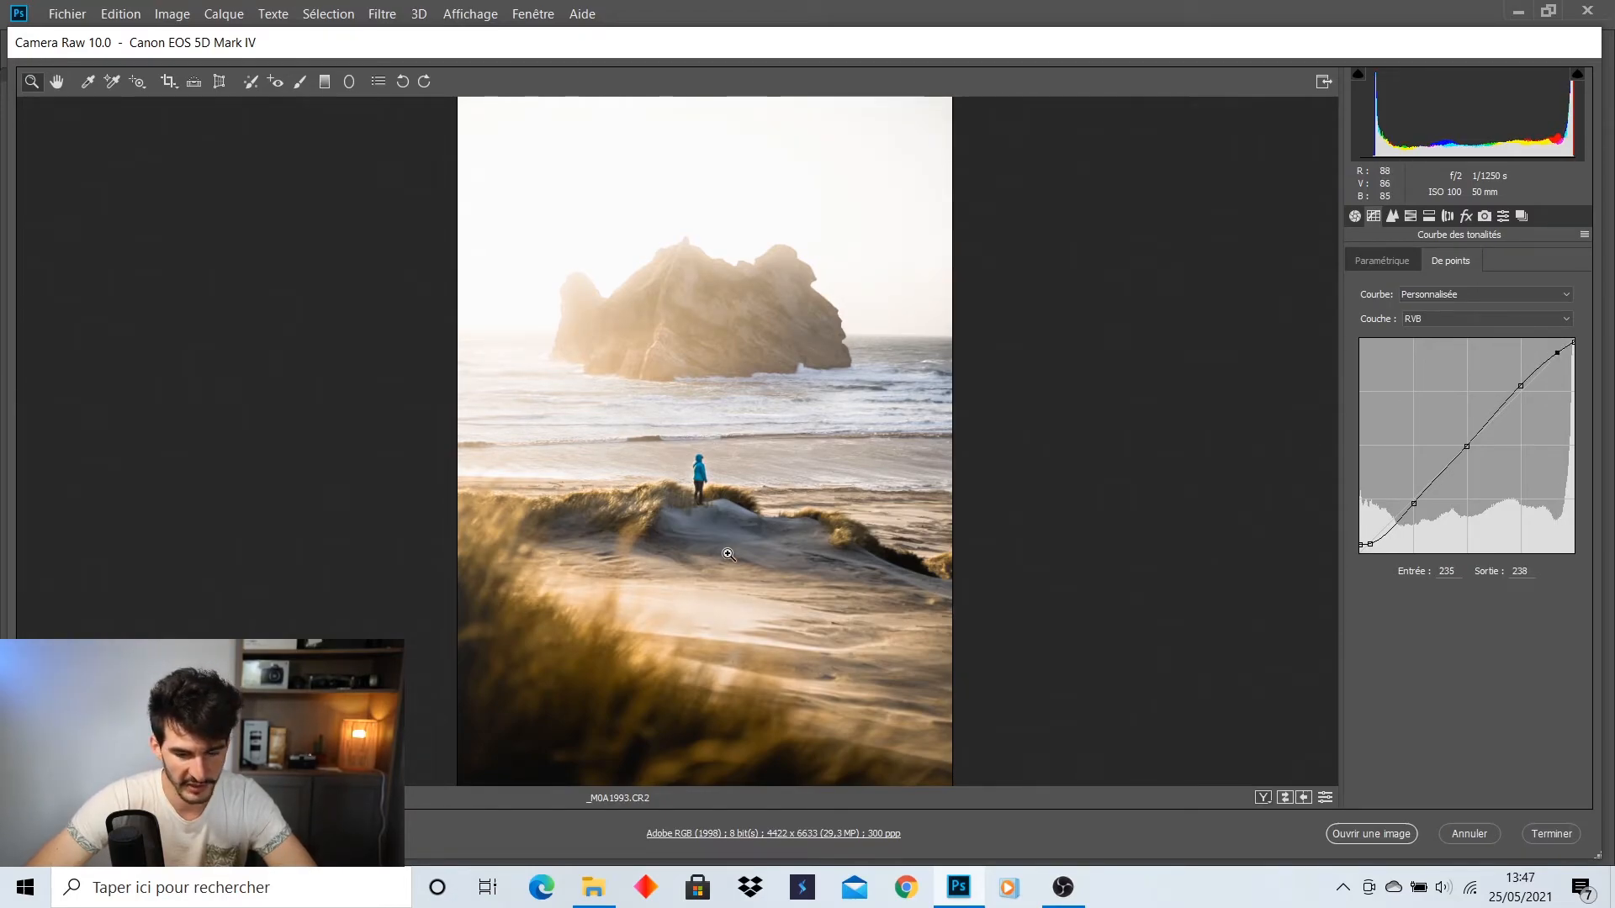
drag(1467, 446, 1466, 443)
drag(1413, 503, 1412, 507)
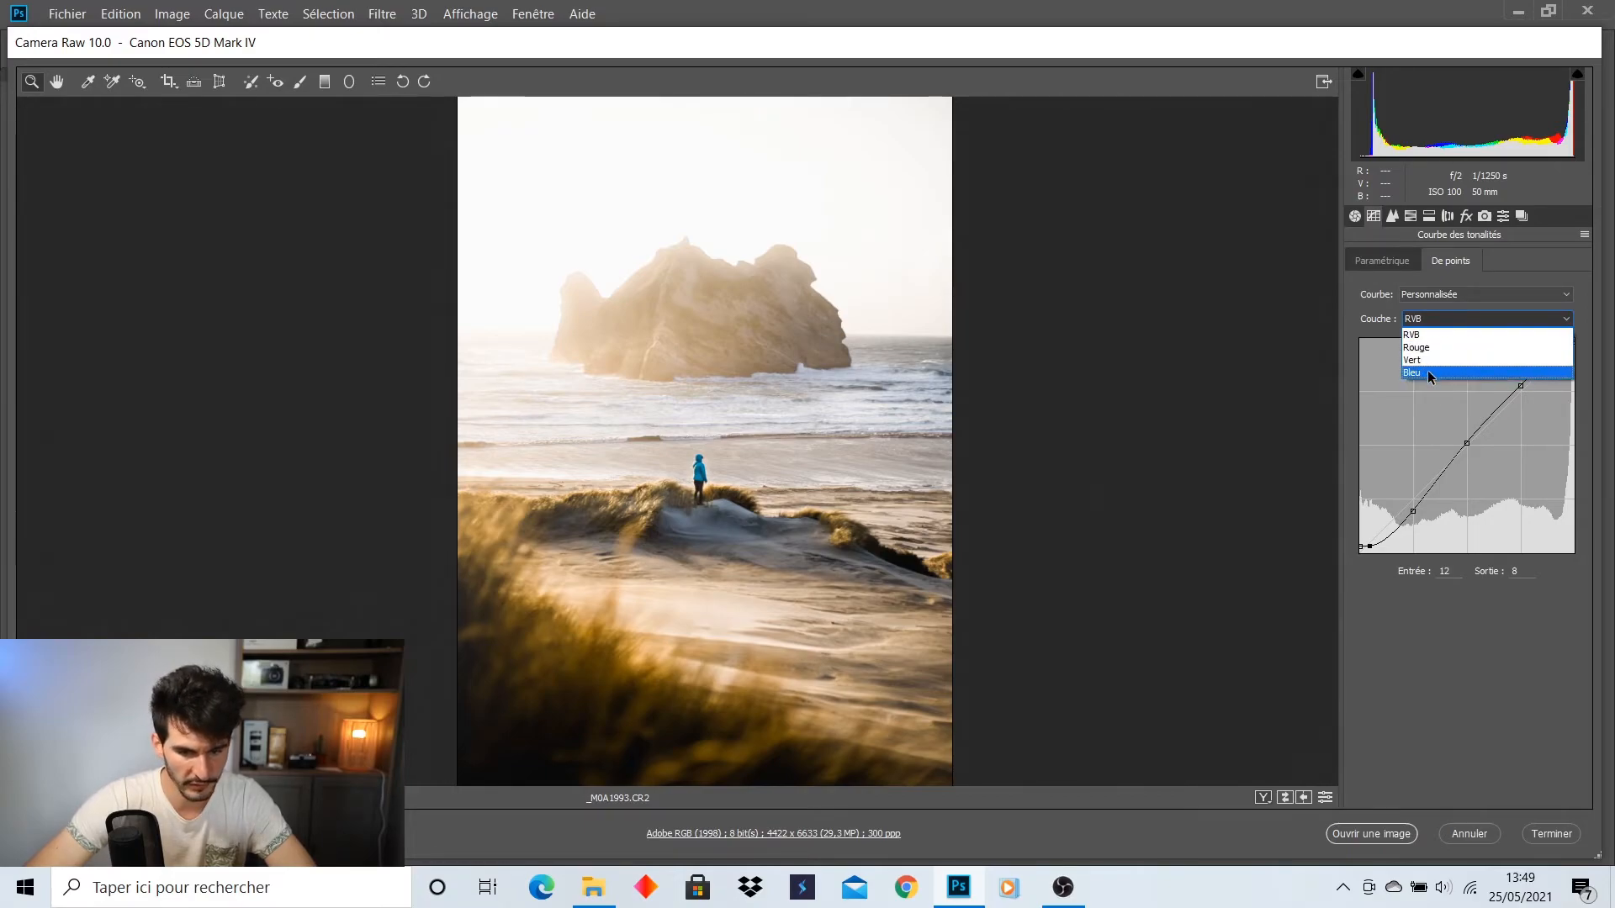
Try lifting the shadows on the red channel curve with a point at input 63, output 66, and remove that point
click(1422, 347)
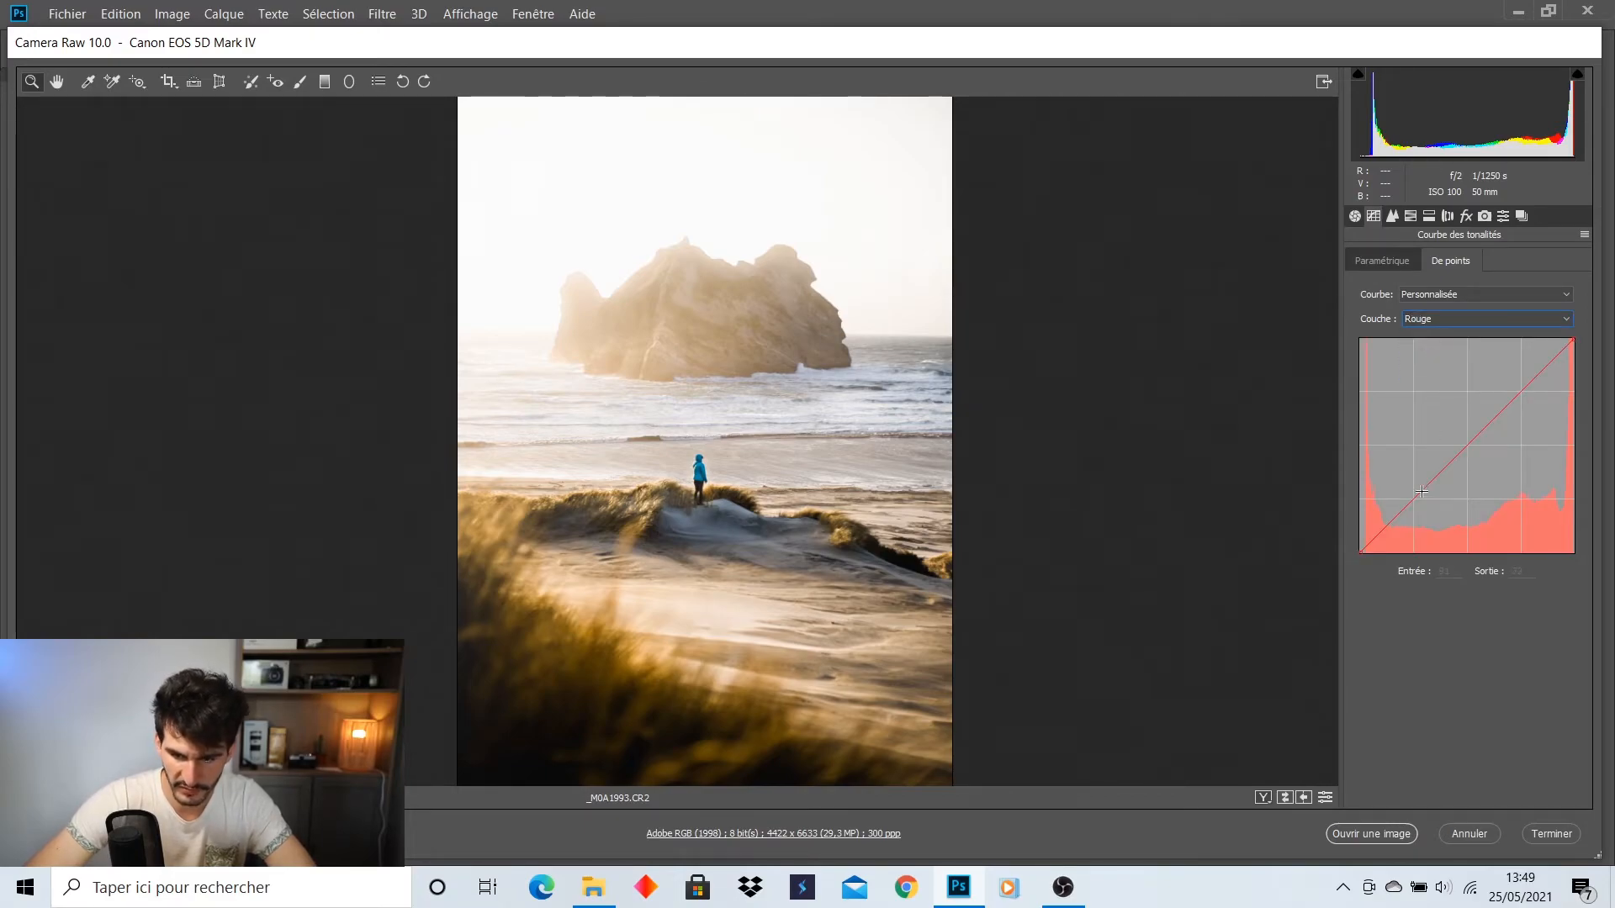
click(1413, 497)
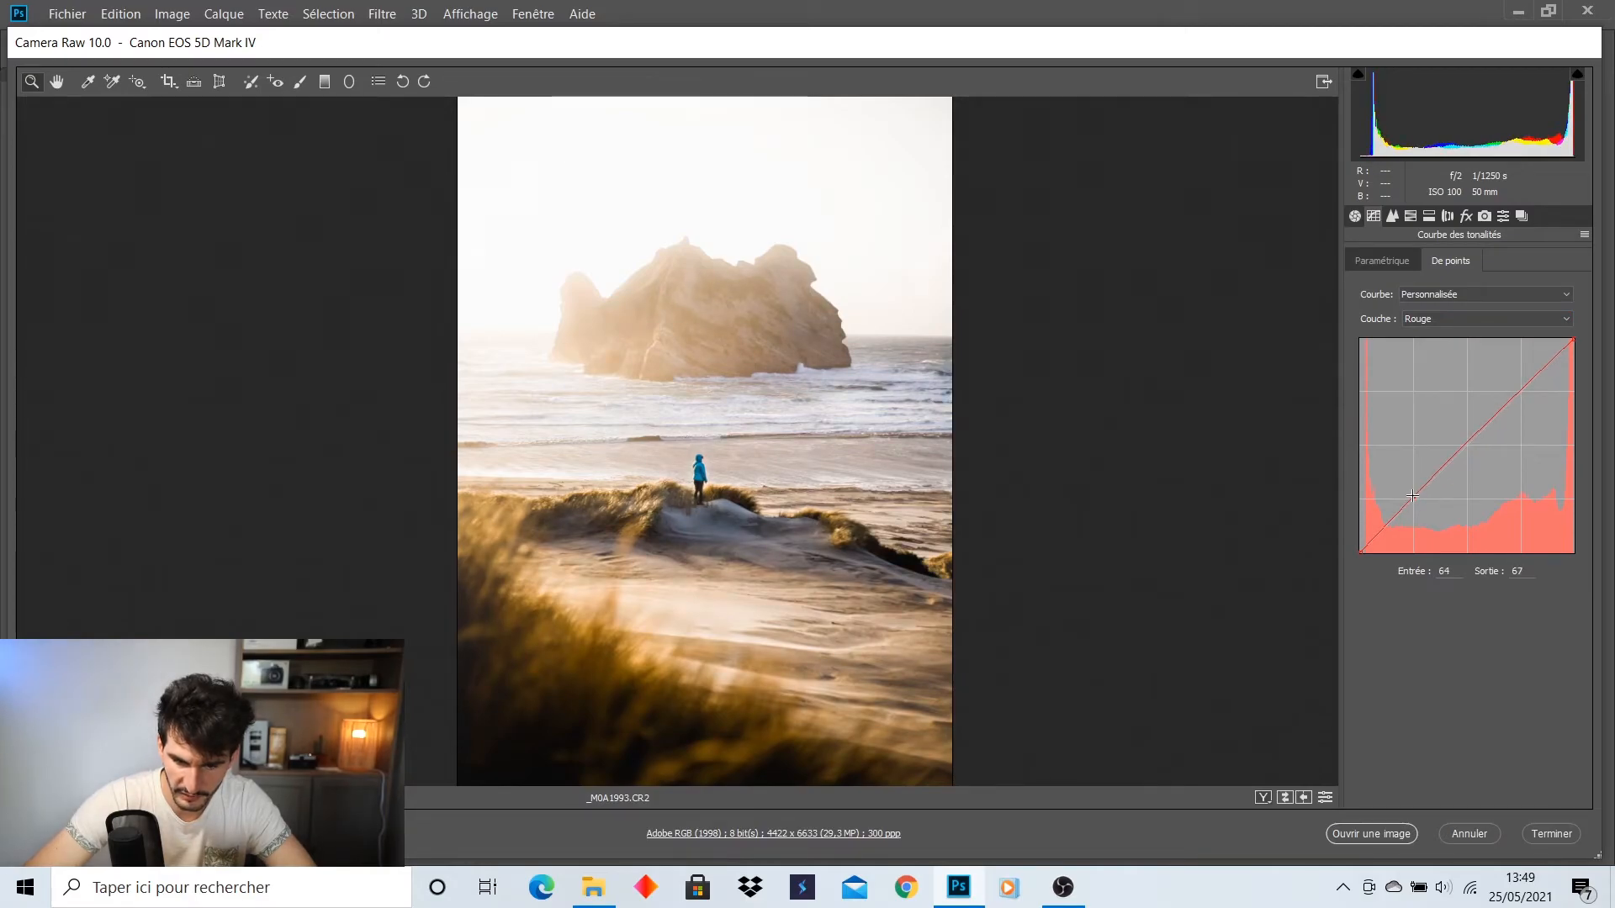
drag(1413, 497, 1412, 498)
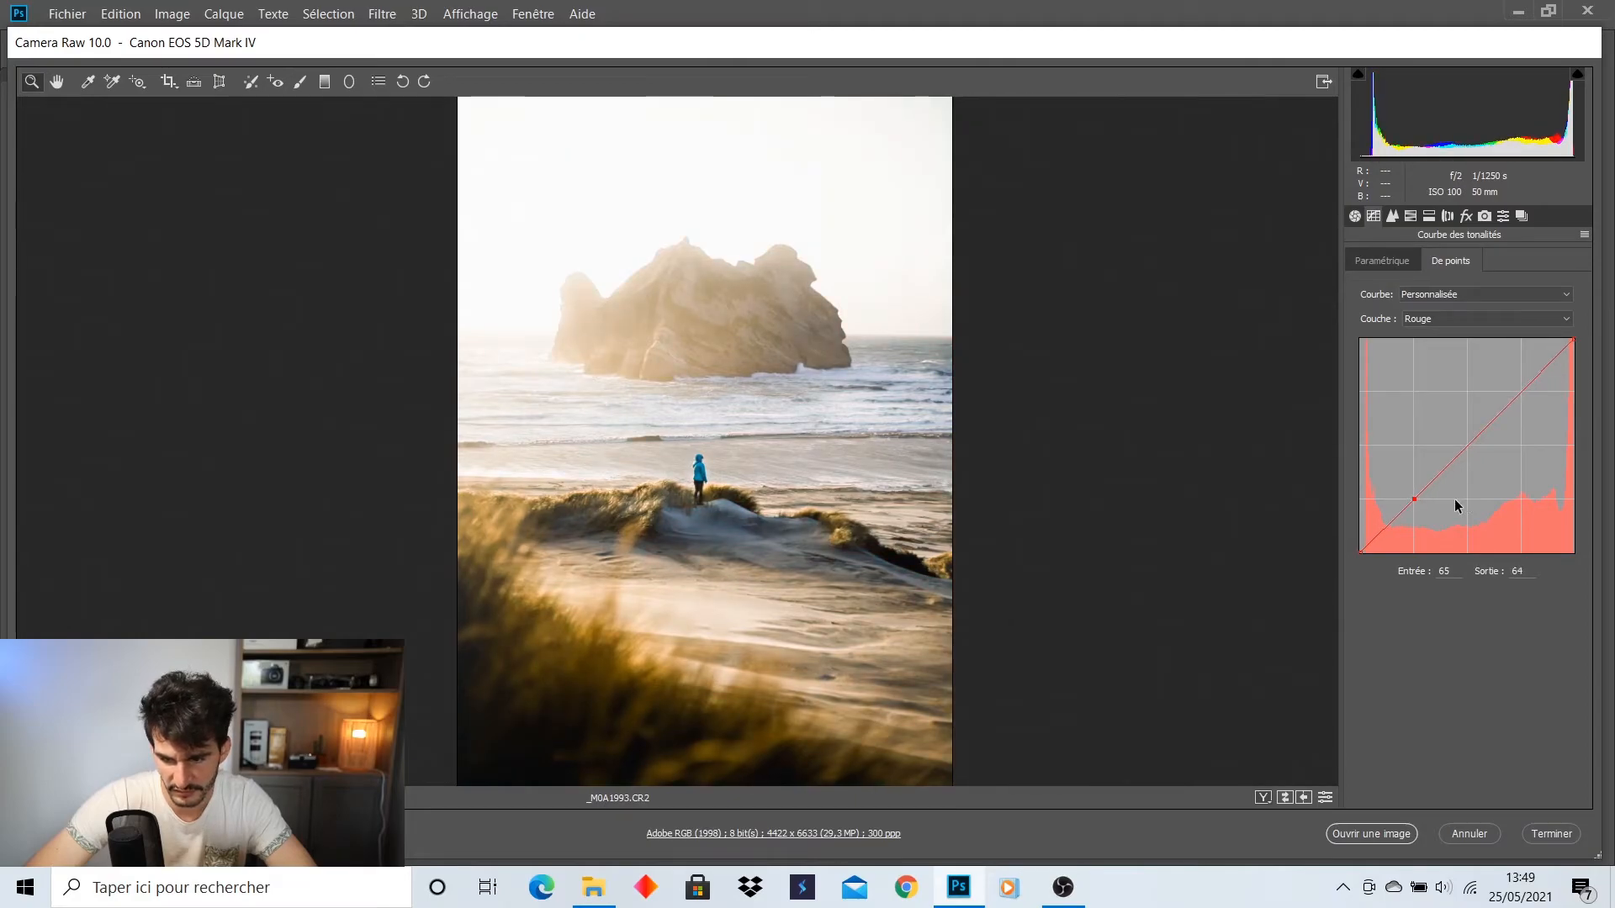
drag(1417, 501, 1412, 499)
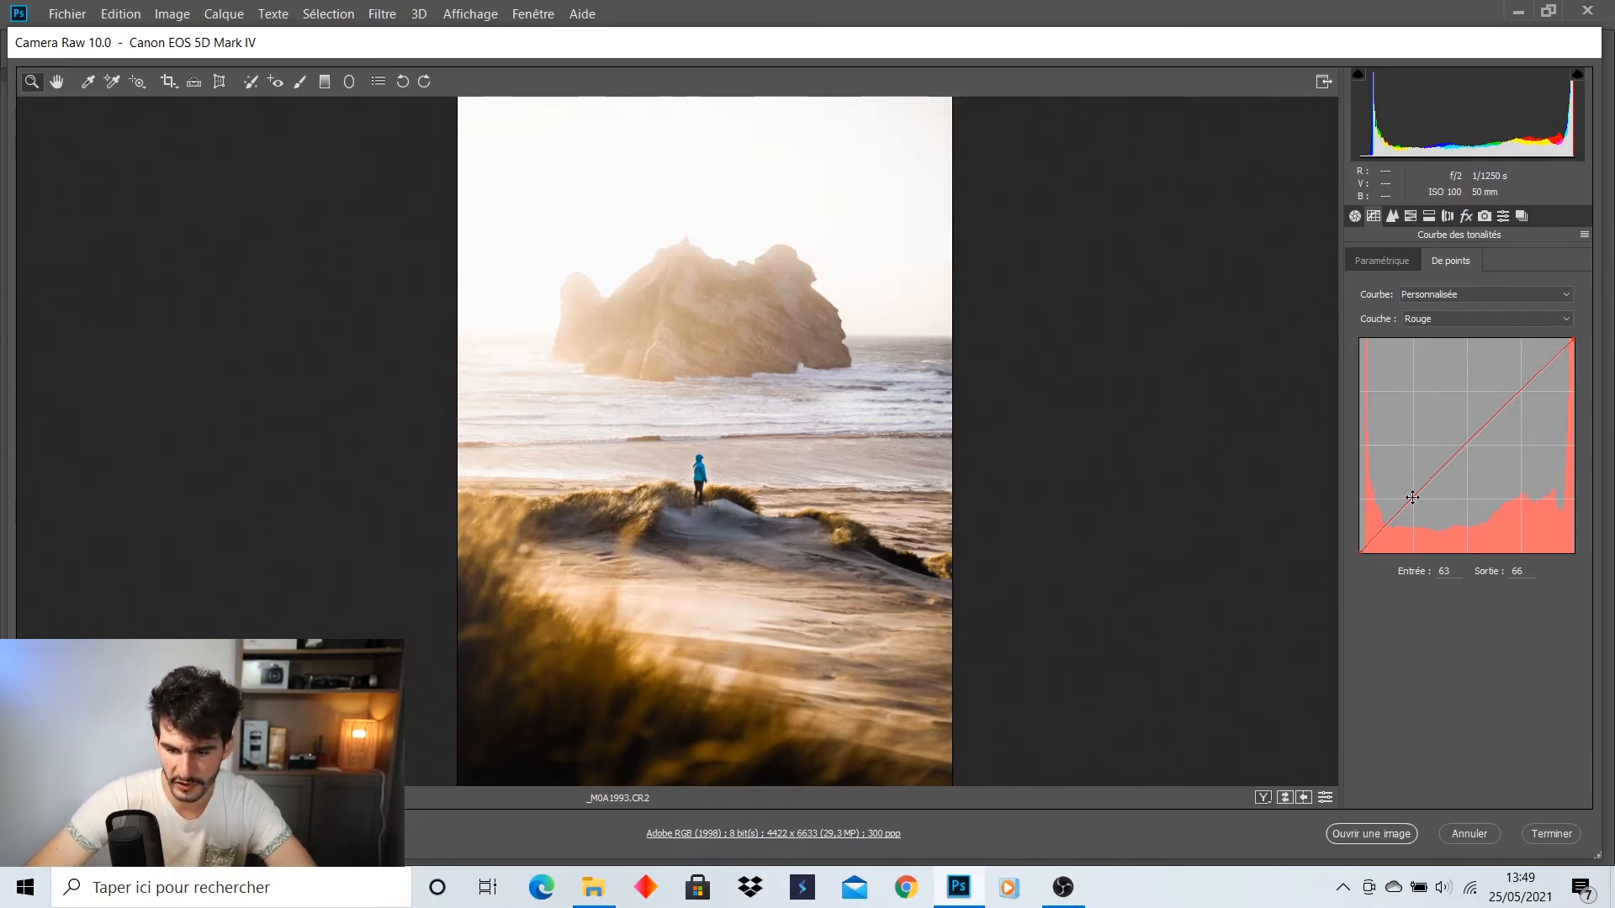
drag(1409, 498, 1557, 469)
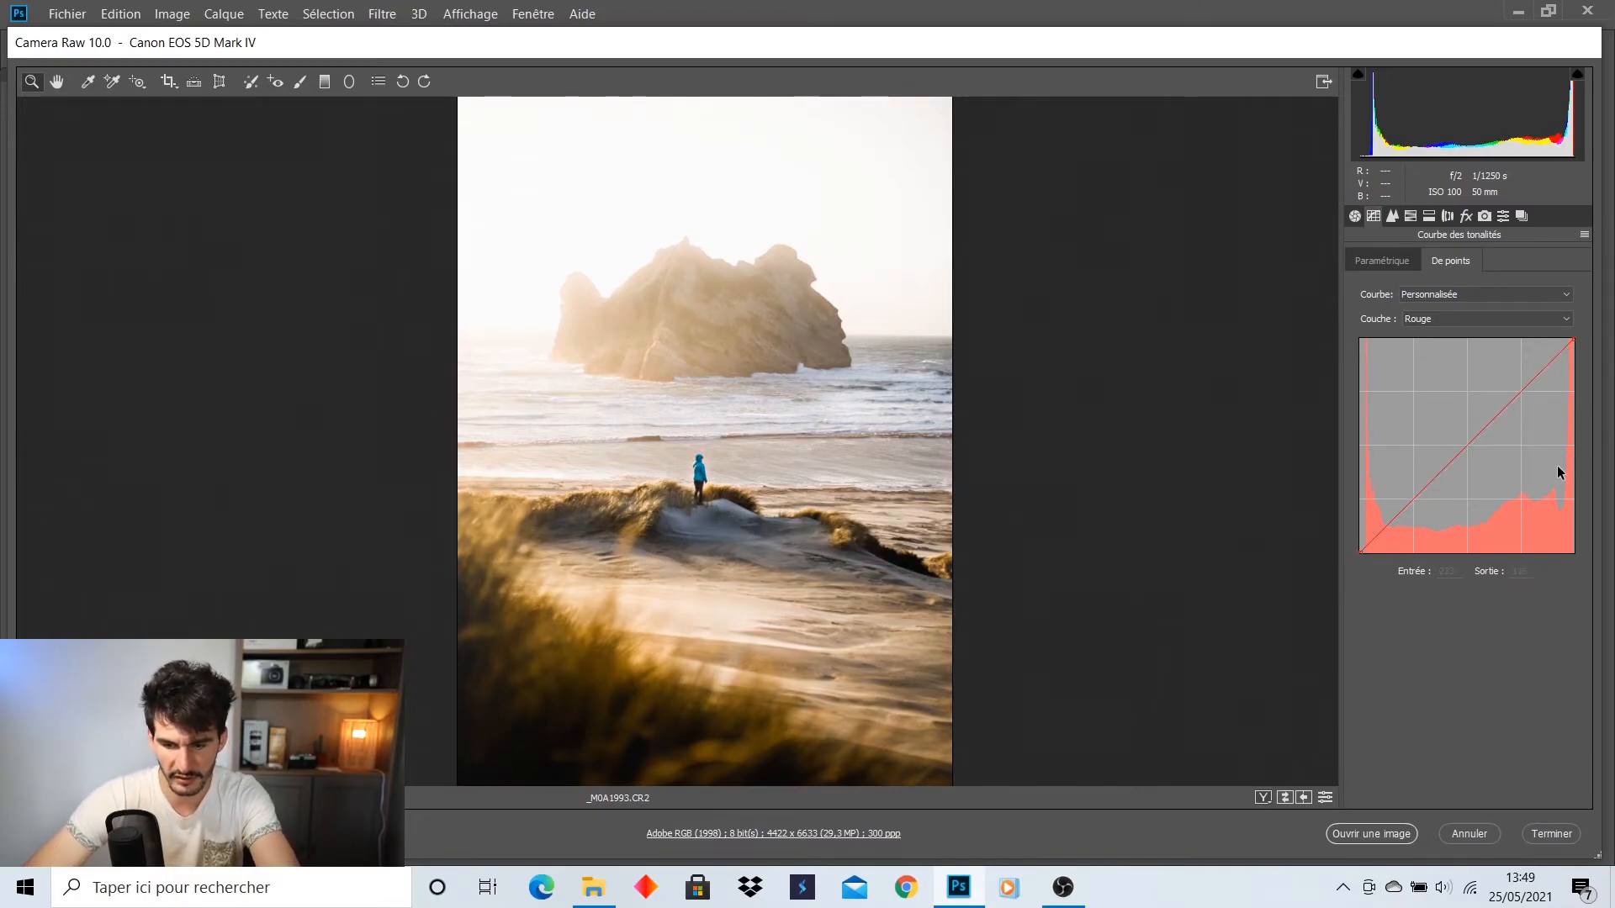
Edit the existing brush adjustment at the top of the figure's blue jacket: saturation +71, highlights +60 and shadows +13
click(743, 488)
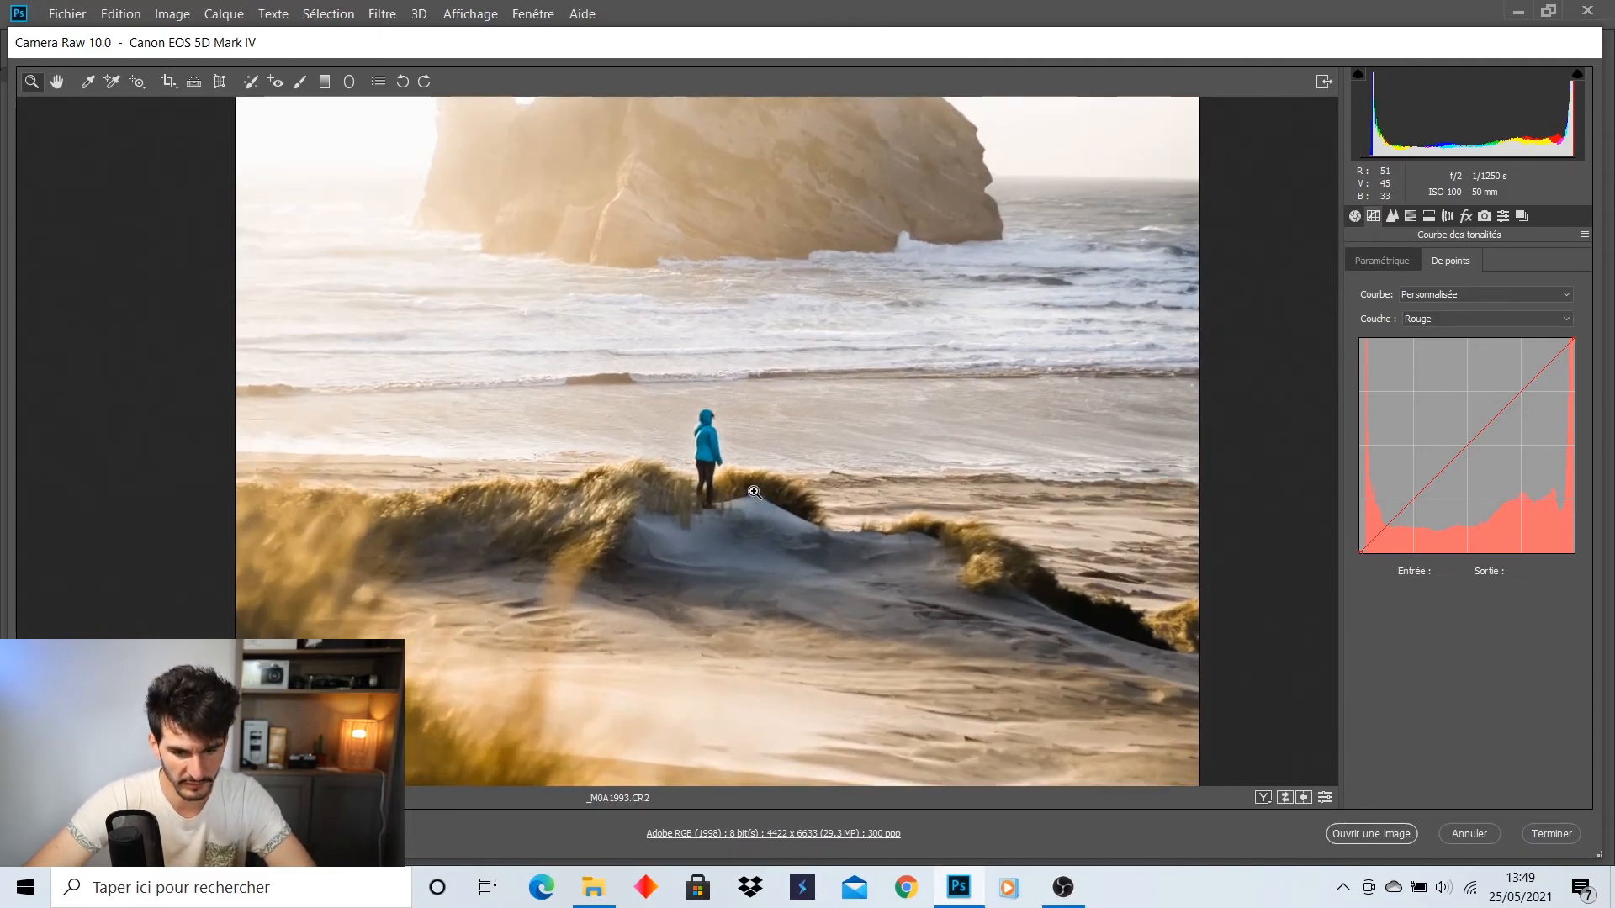
drag(939, 419, 839, 438)
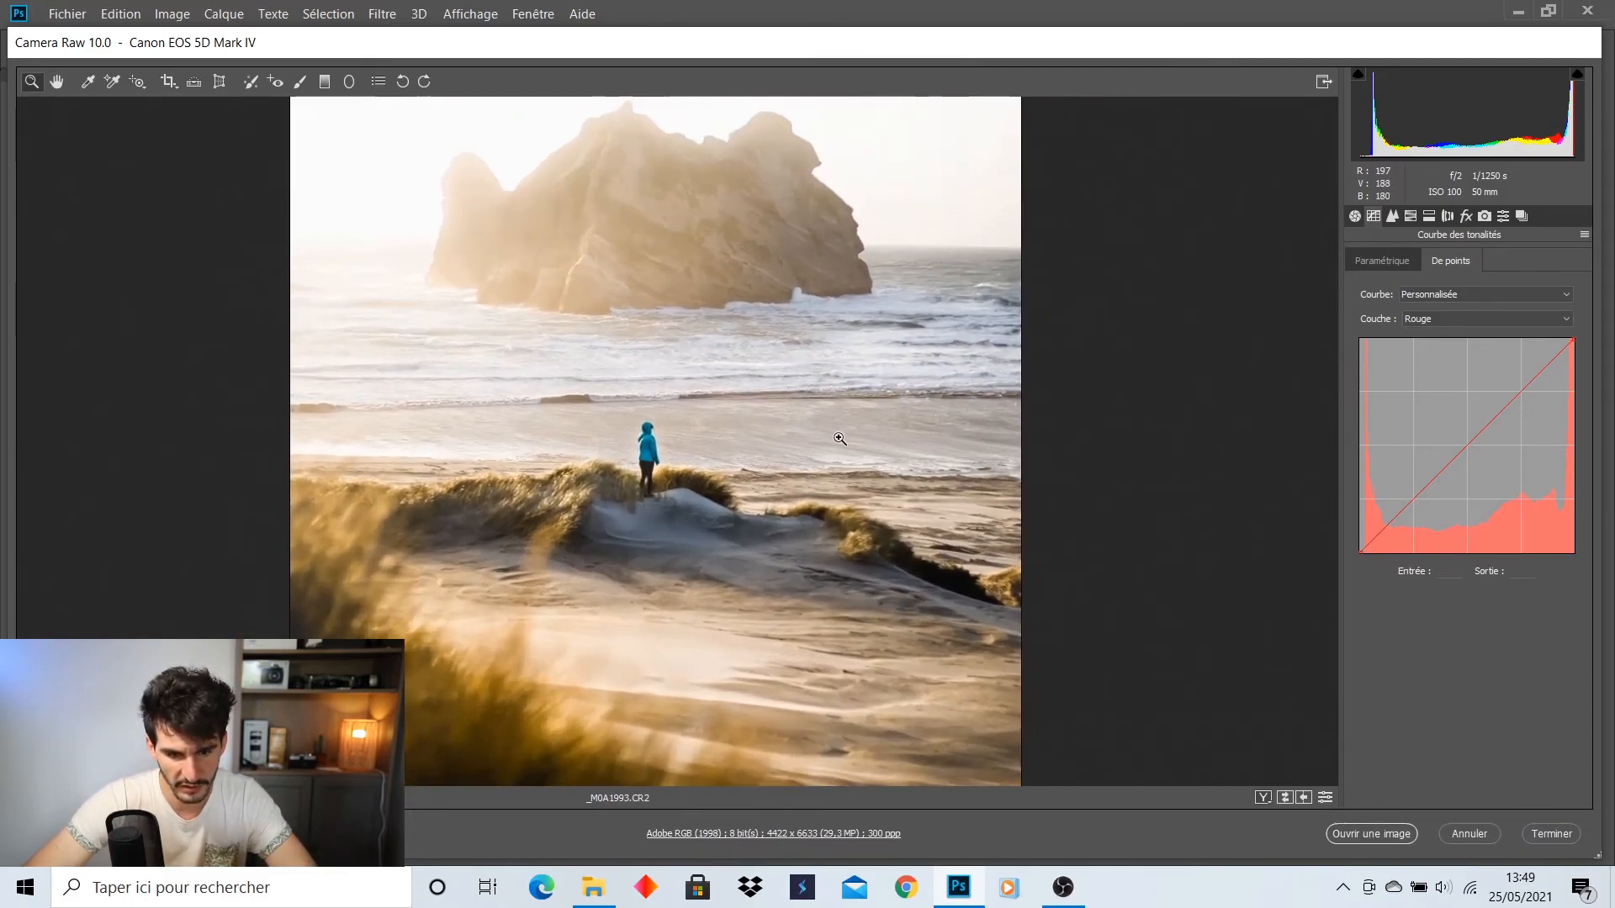
drag(619, 474, 682, 474)
drag(687, 402, 779, 399)
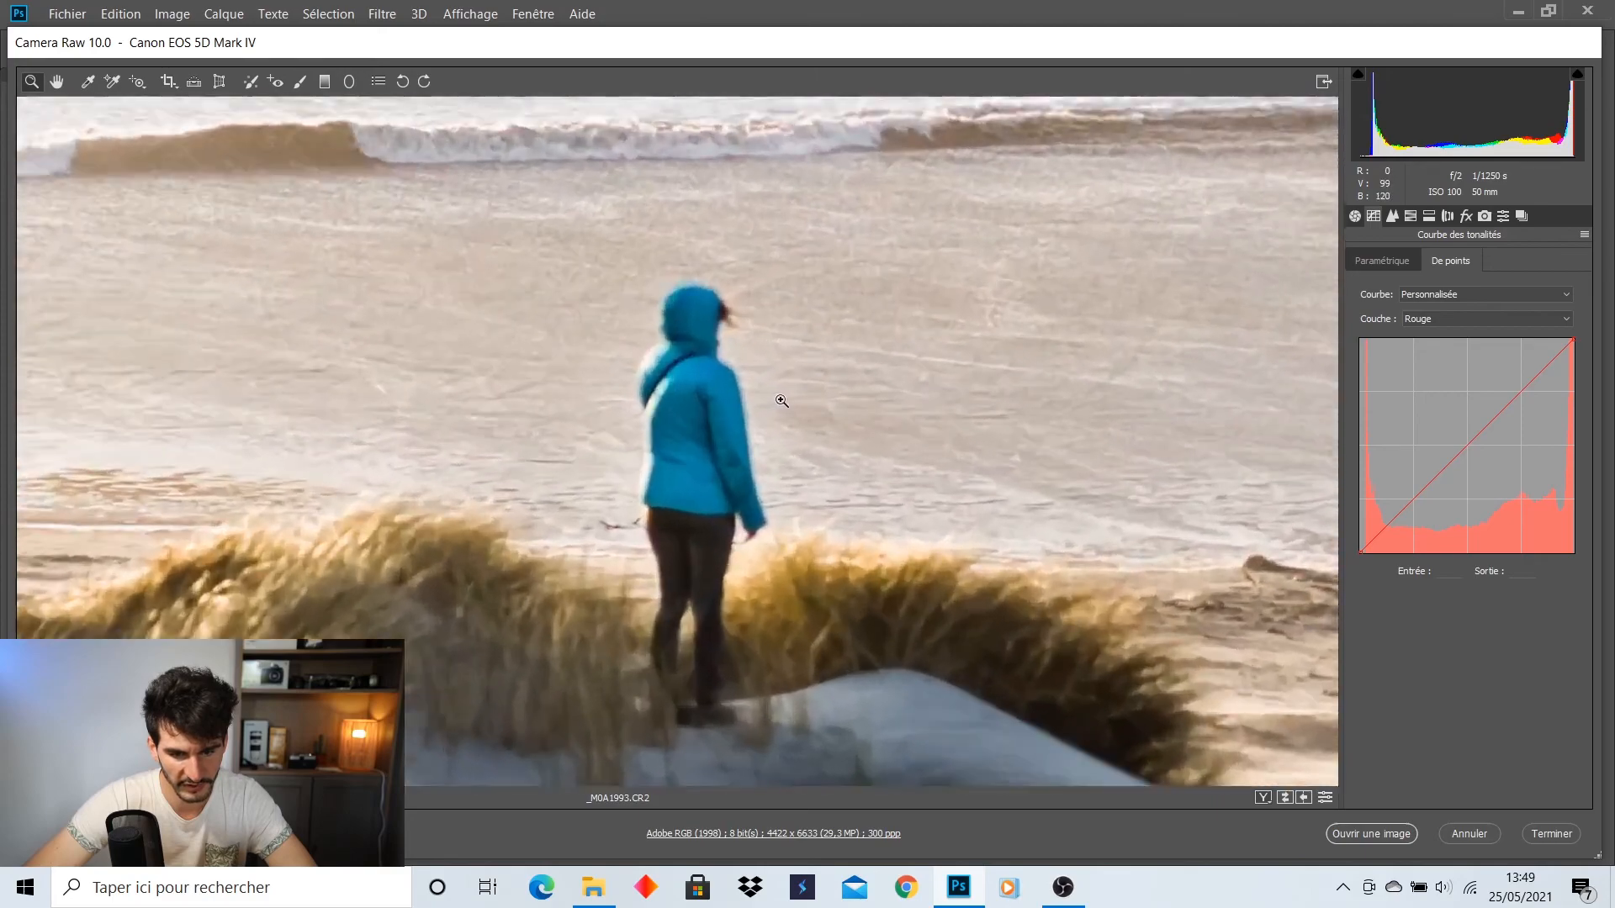
click(301, 81)
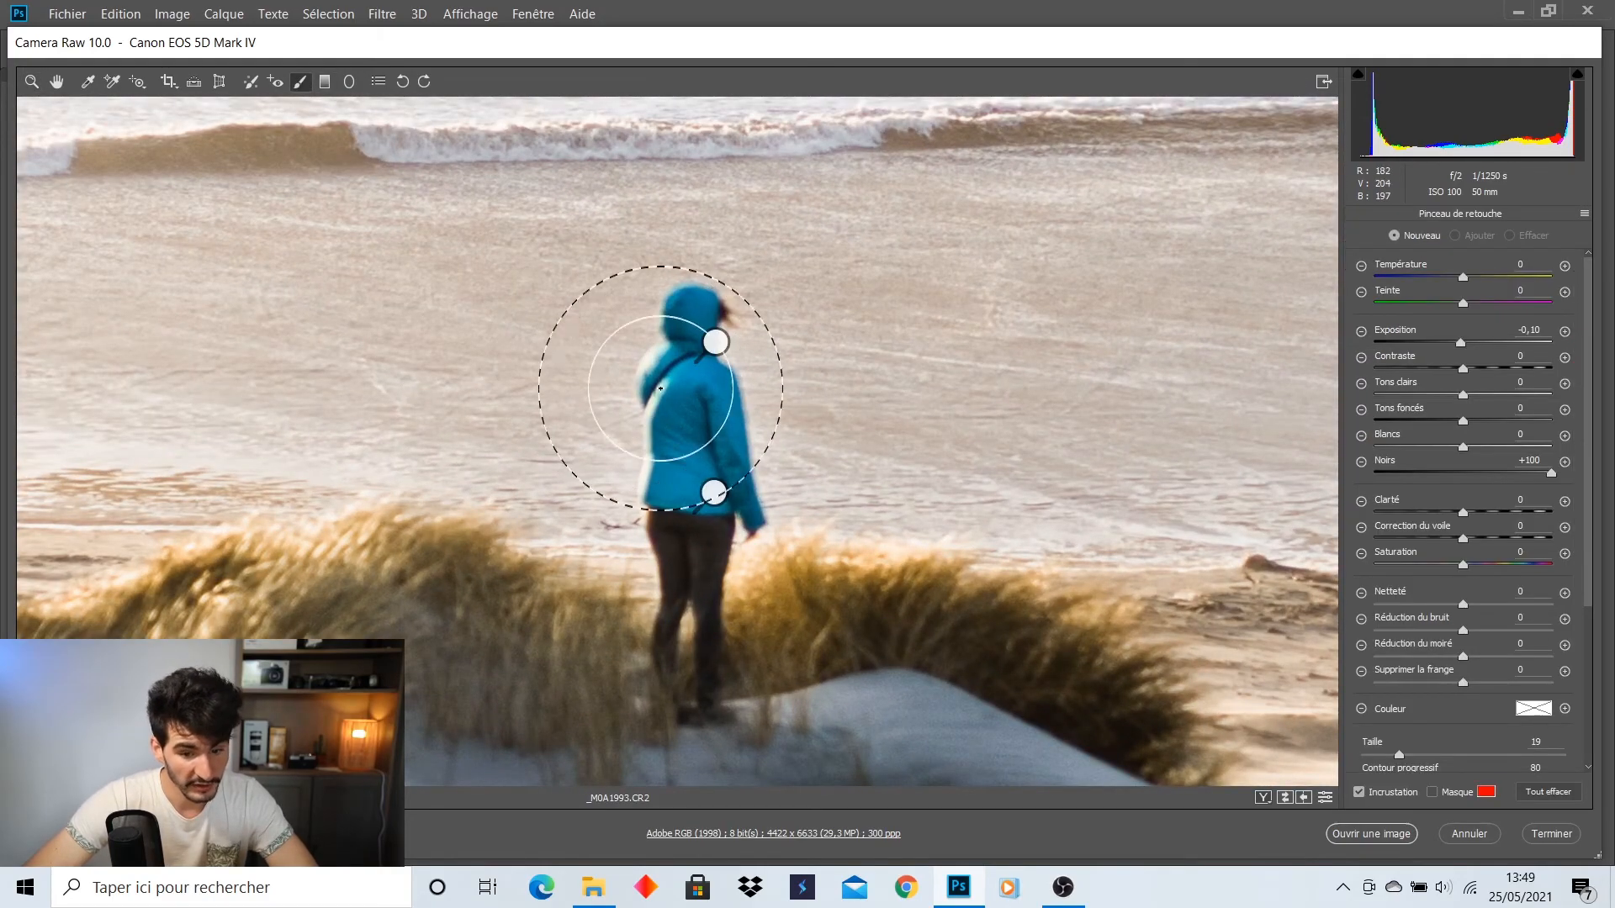
click(718, 341)
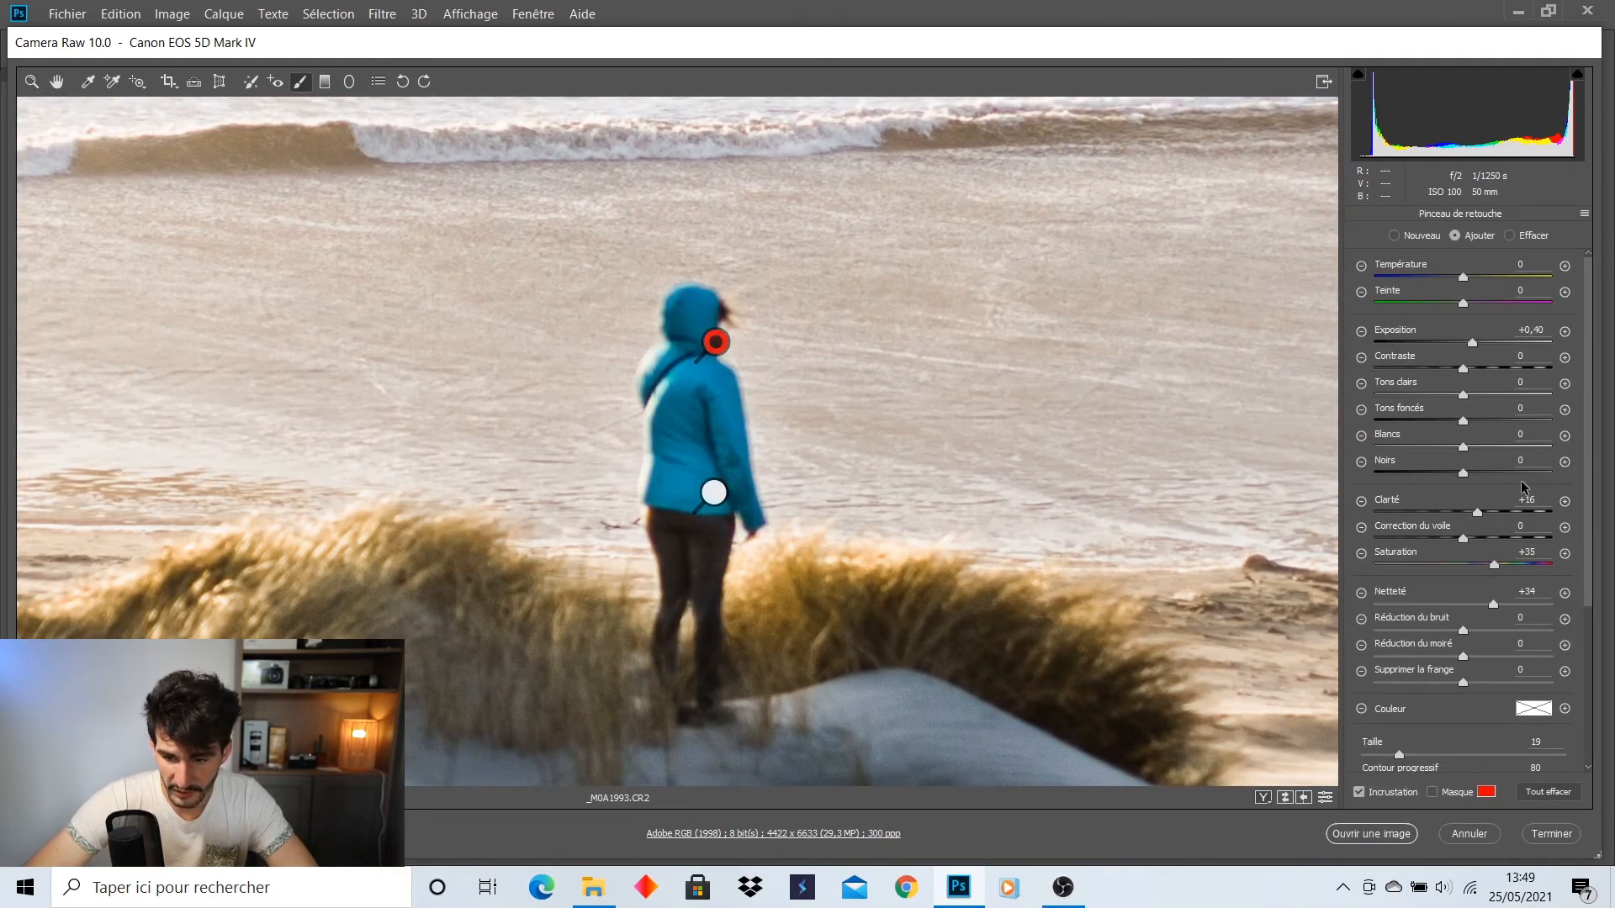
drag(1495, 567, 1526, 565)
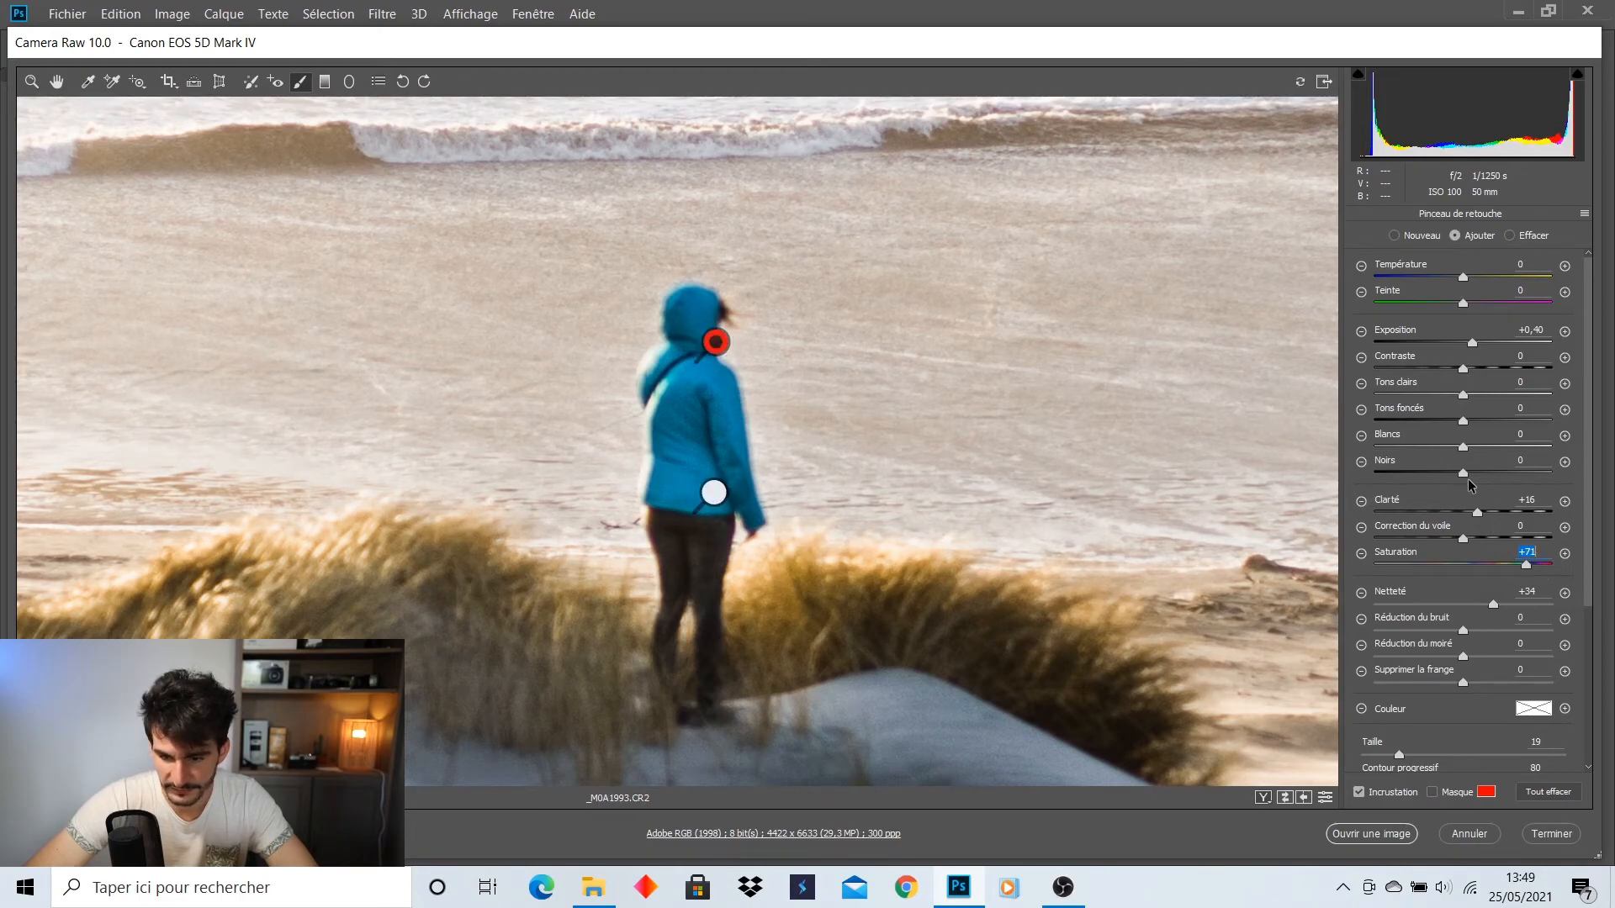
mouse_move(1463, 421)
mouse_down()
mouse_move(1492, 421)
mouse_move(1473, 396)
mouse_move(1532, 401)
mouse_move(1518, 407)
mouse_up()
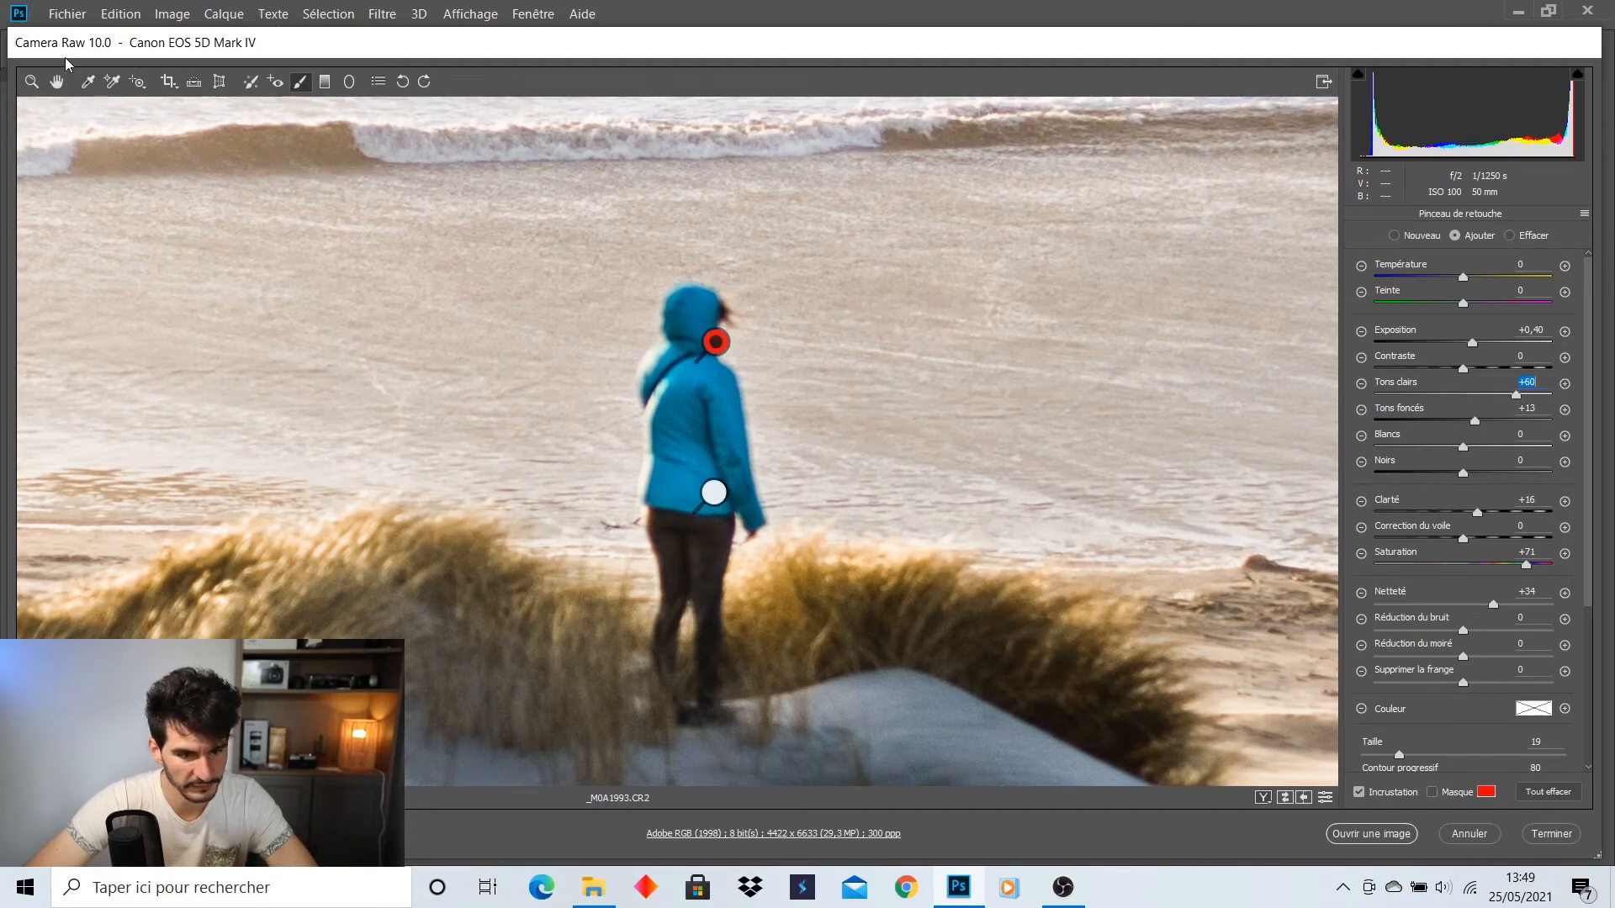
Open the developed raw image in Photoshop and duplicate its background layer
double_click(29, 83)
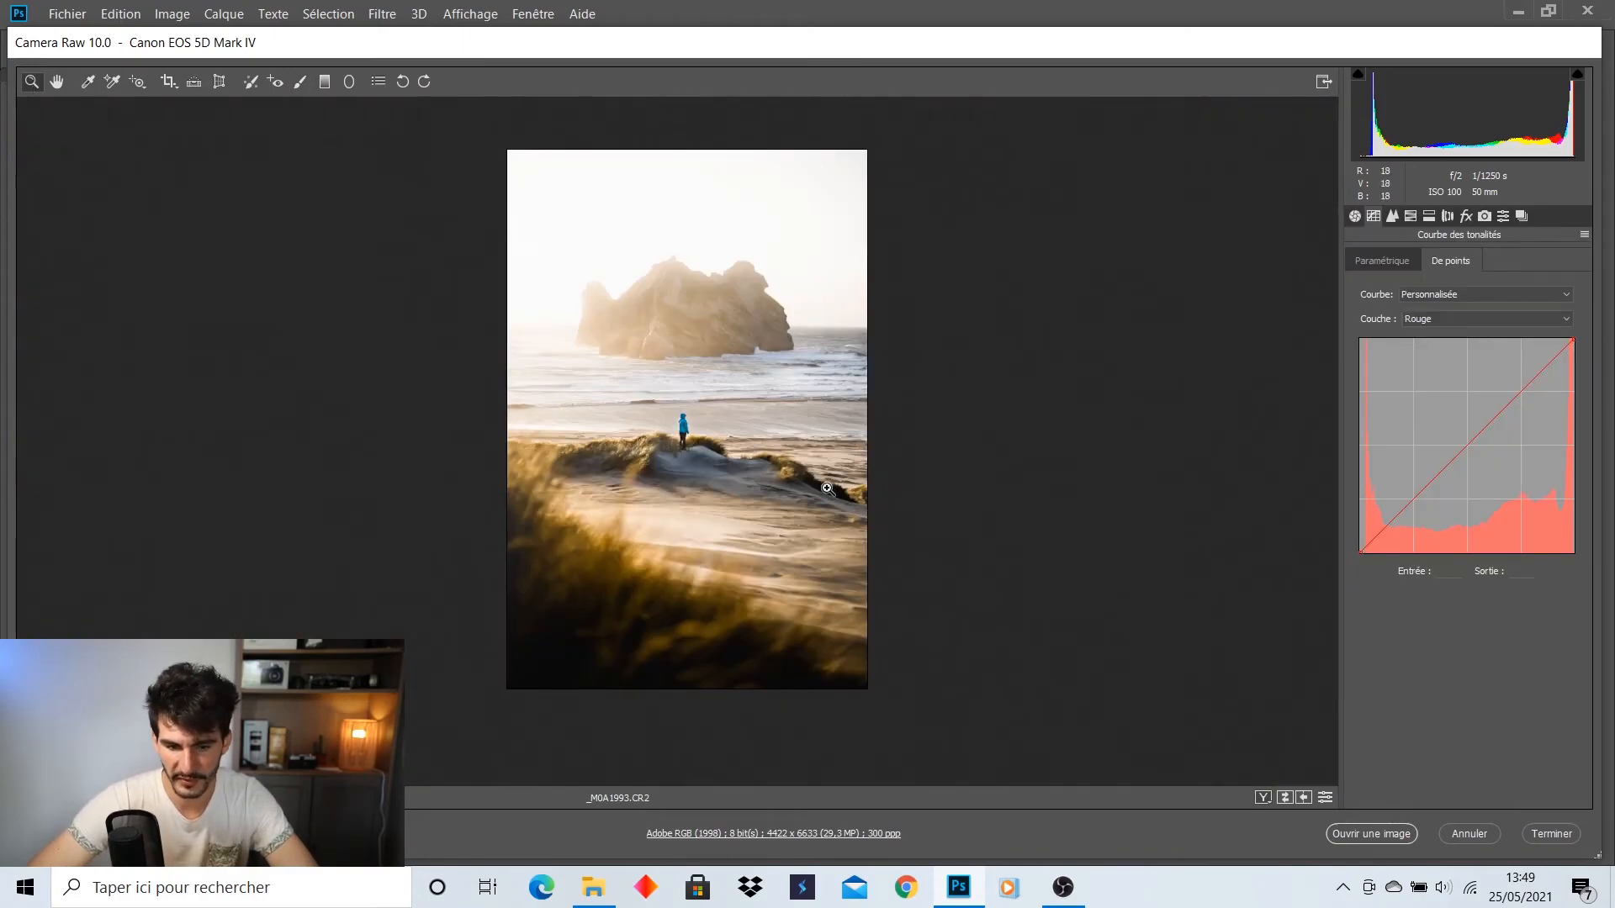
click(680, 439)
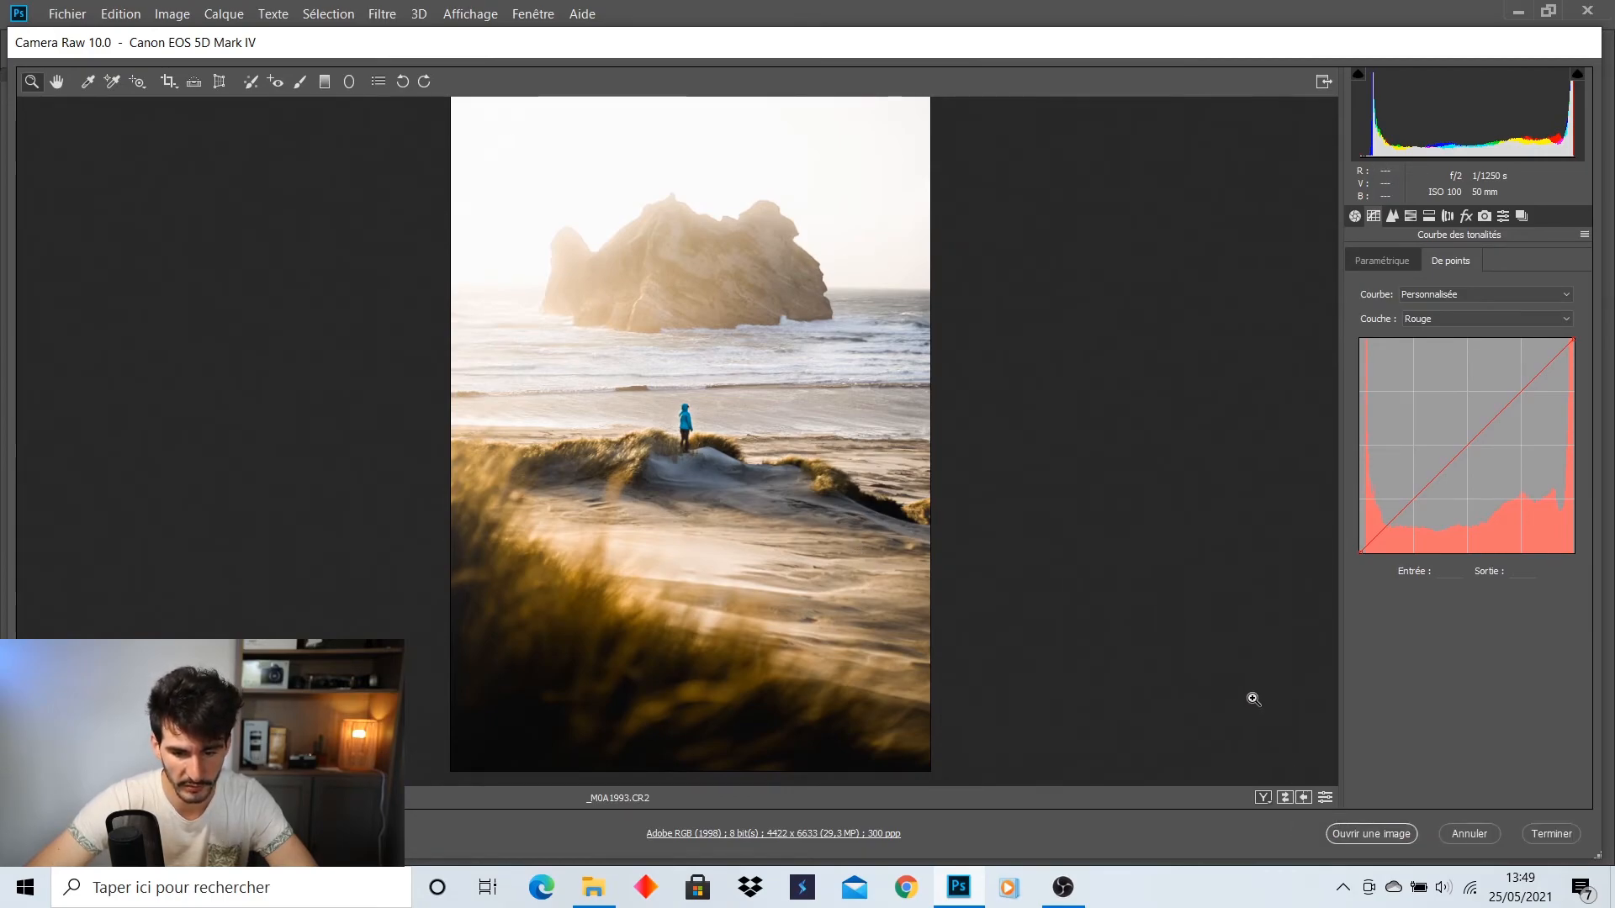
click(1372, 835)
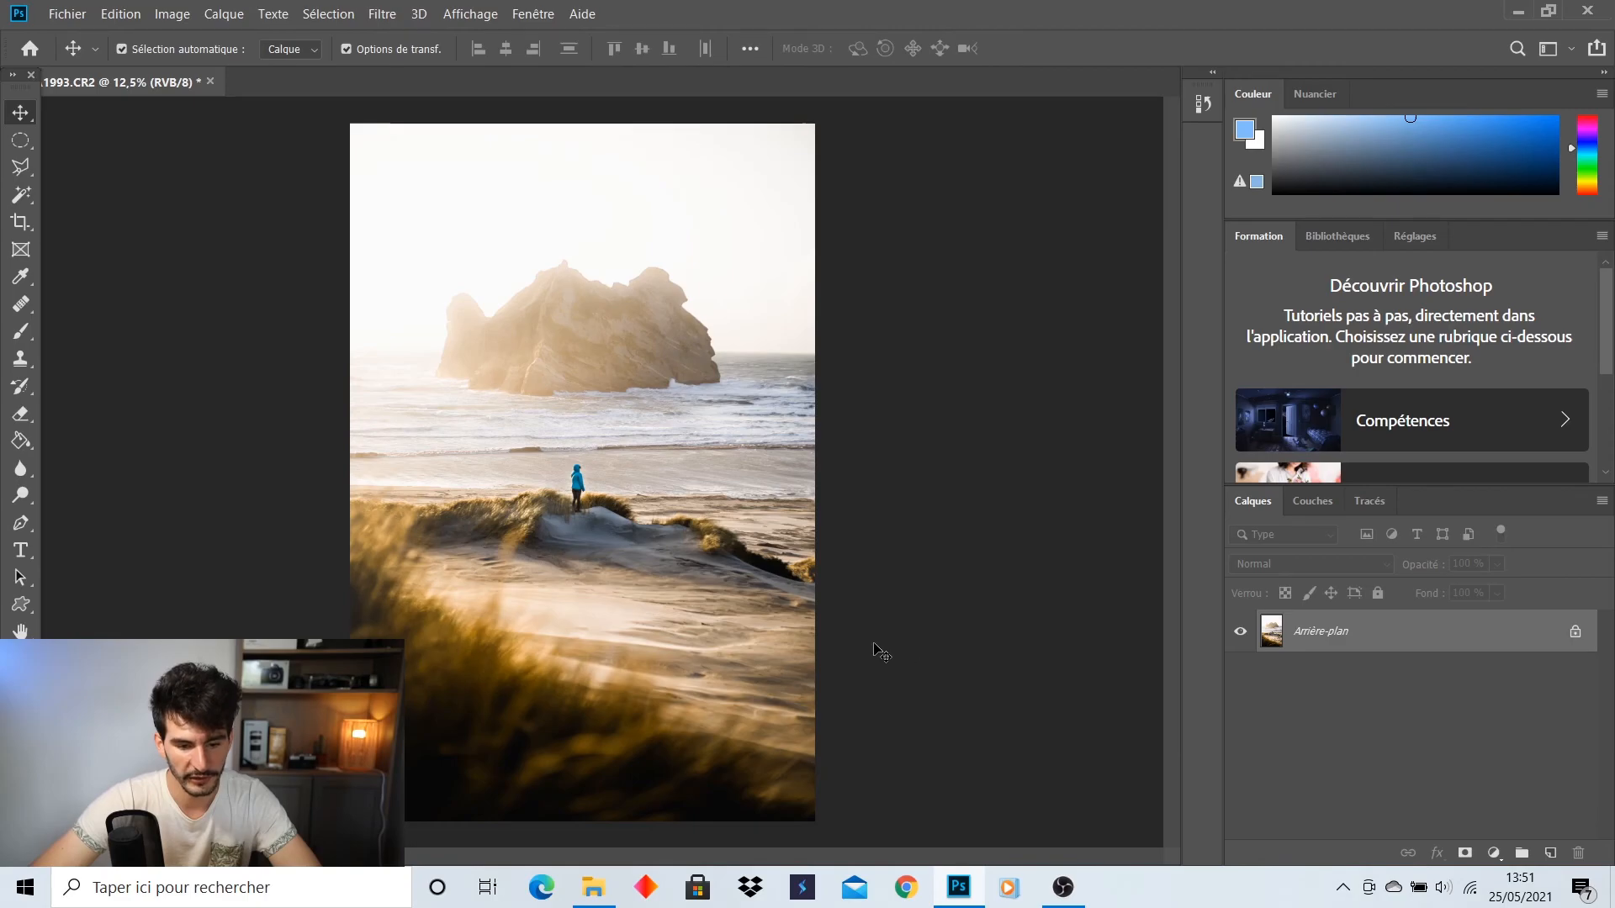
drag(1436, 639, 1549, 853)
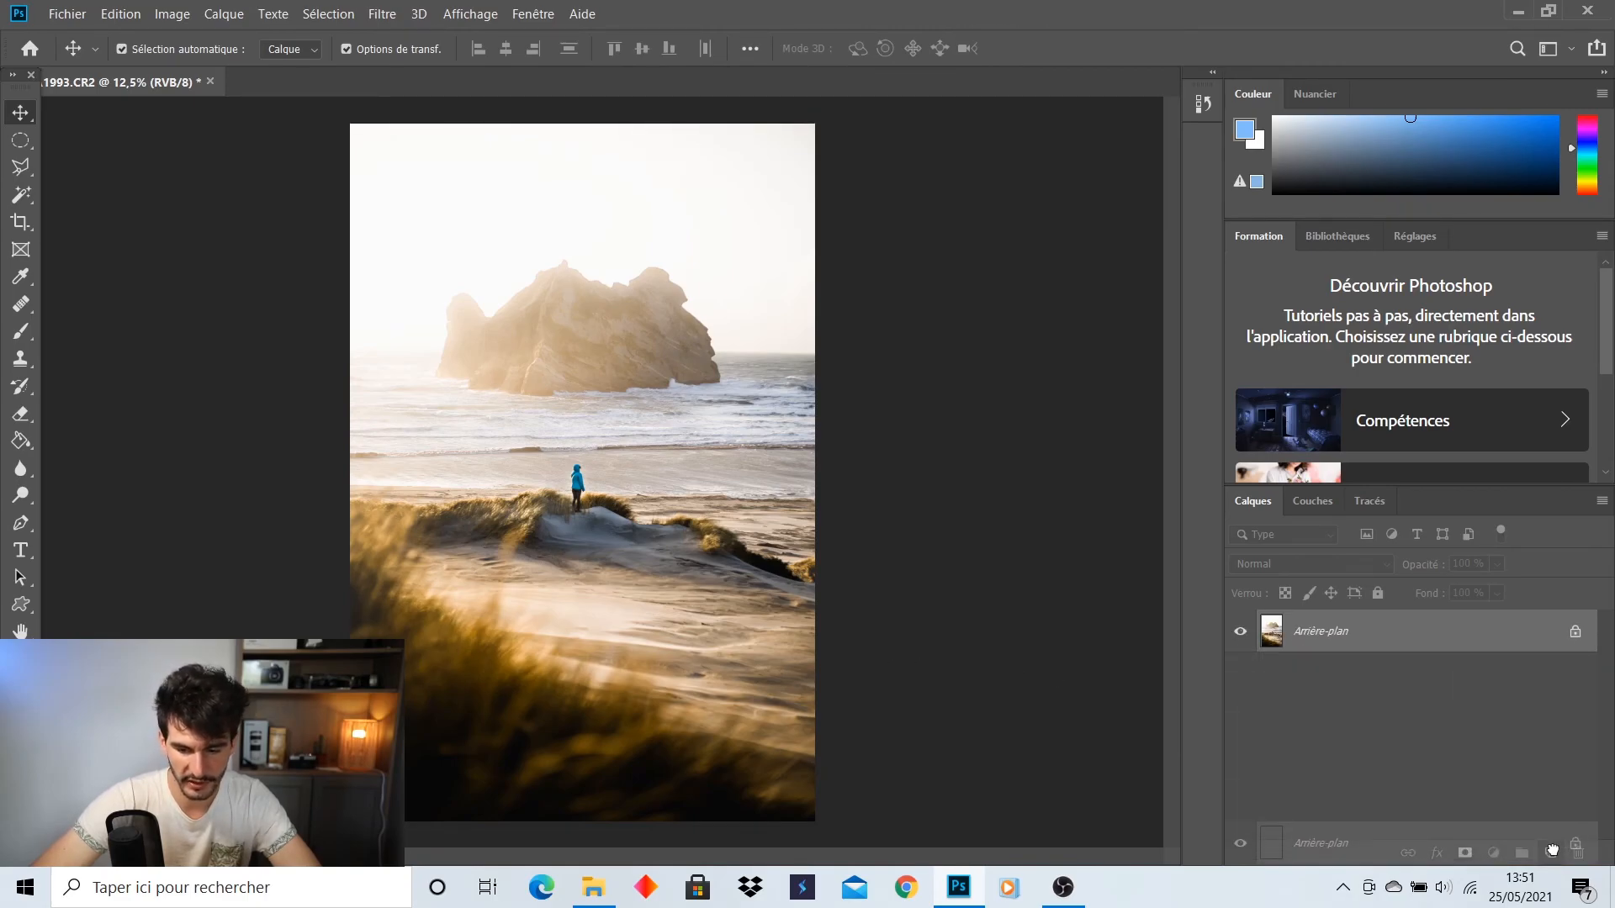
Crop the photo to a 4:5 portrait ratio and flatten the layers into the background
click(21, 223)
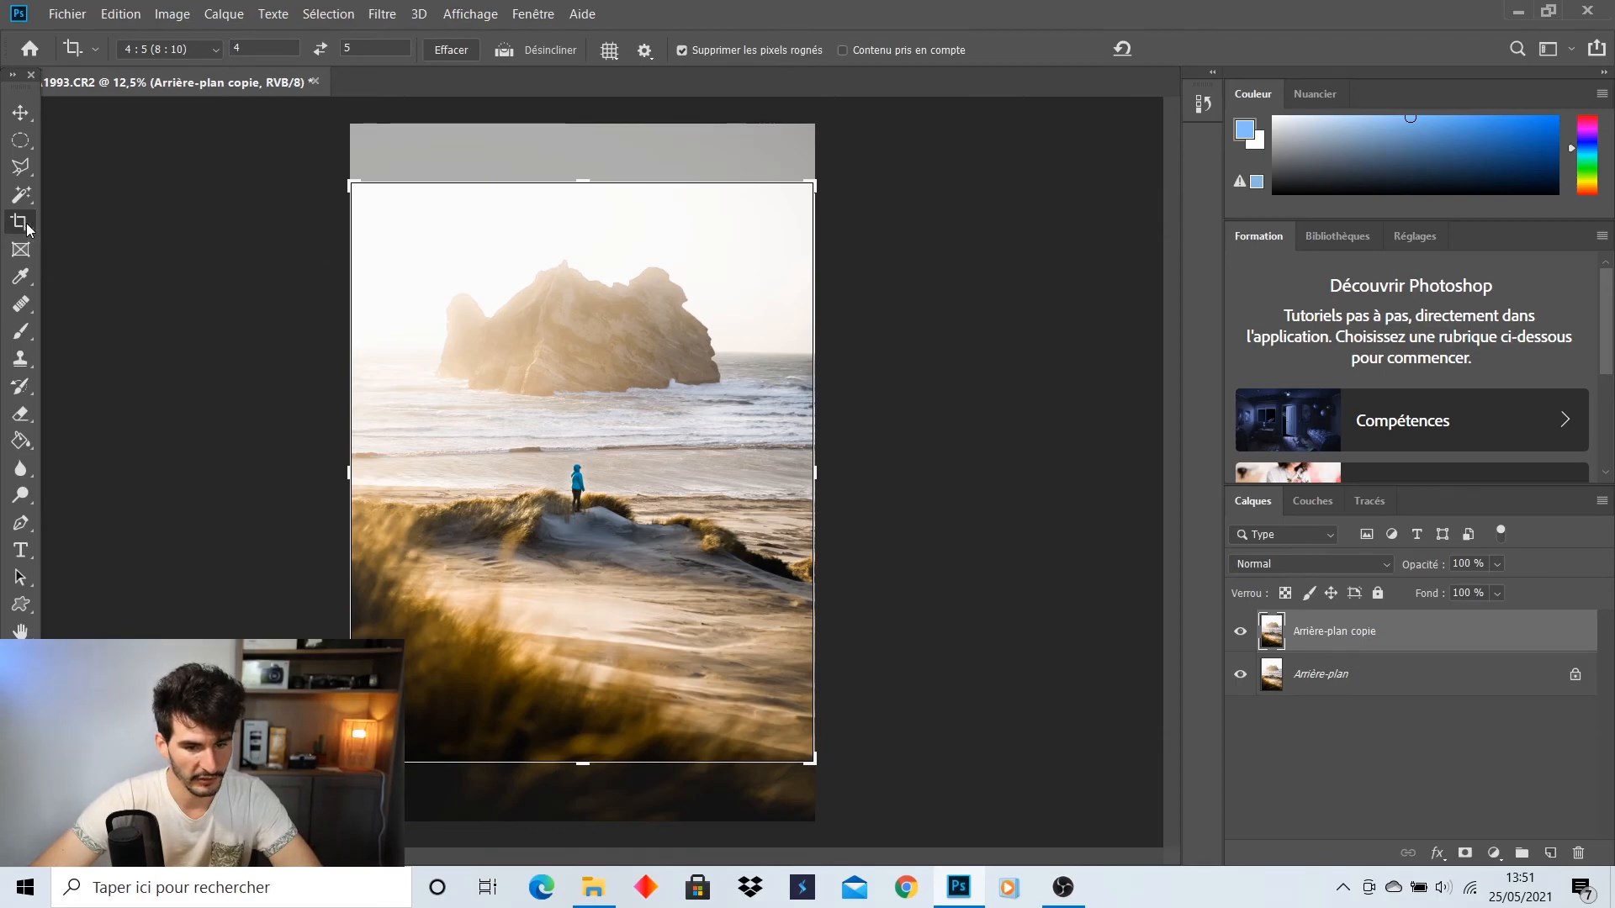
click(389, 210)
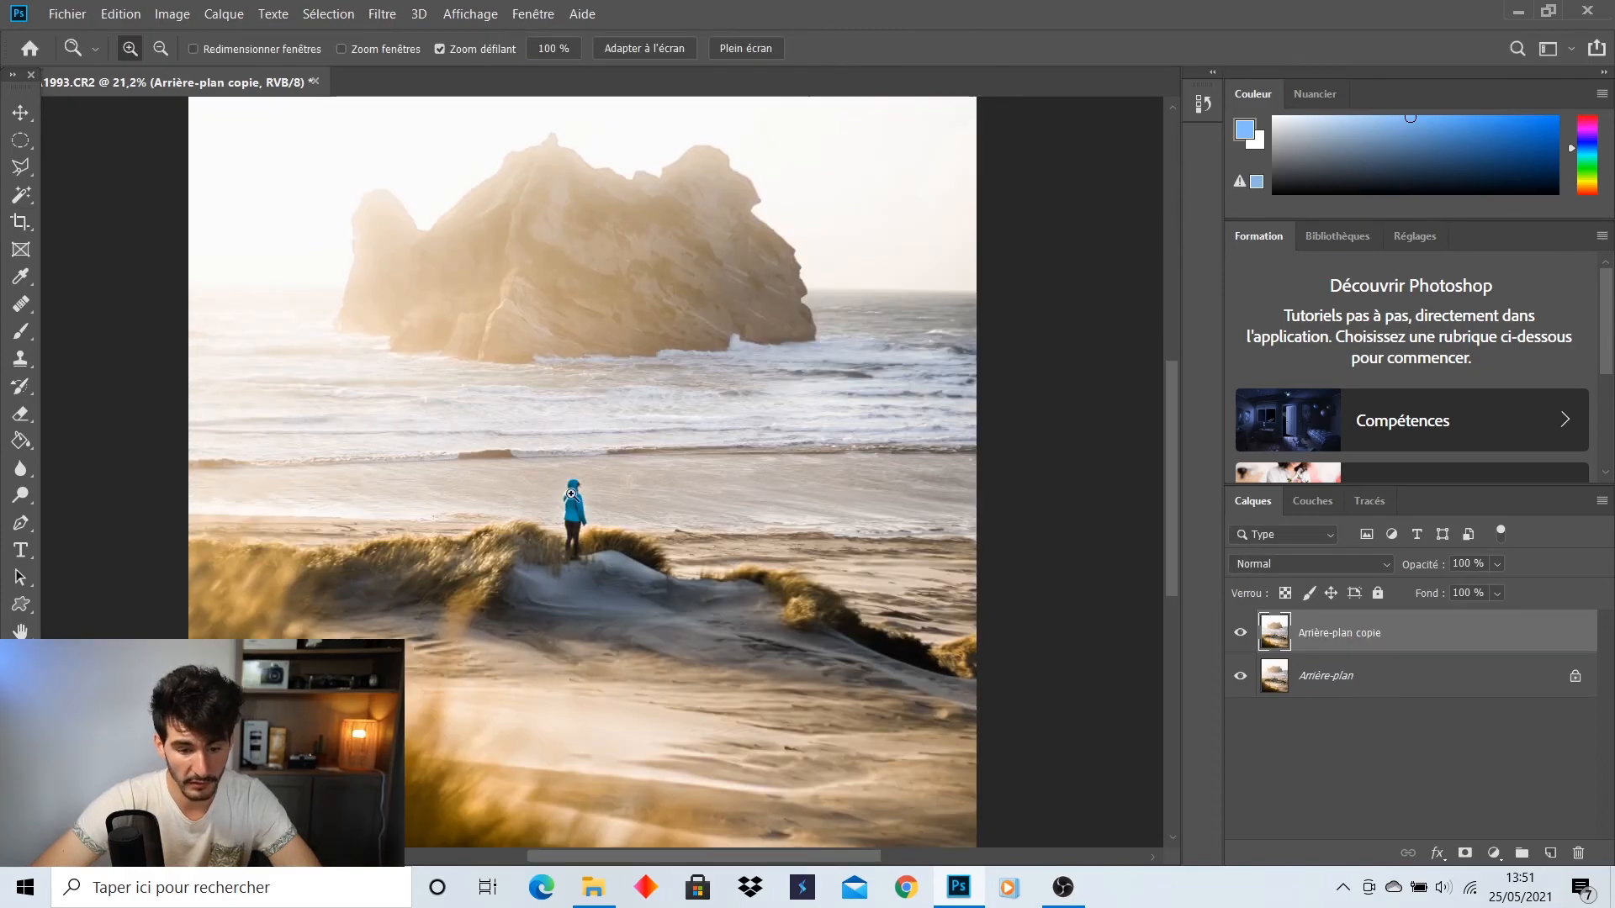
alt+click(690, 472)
right_click(1373, 634)
click(1285, 602)
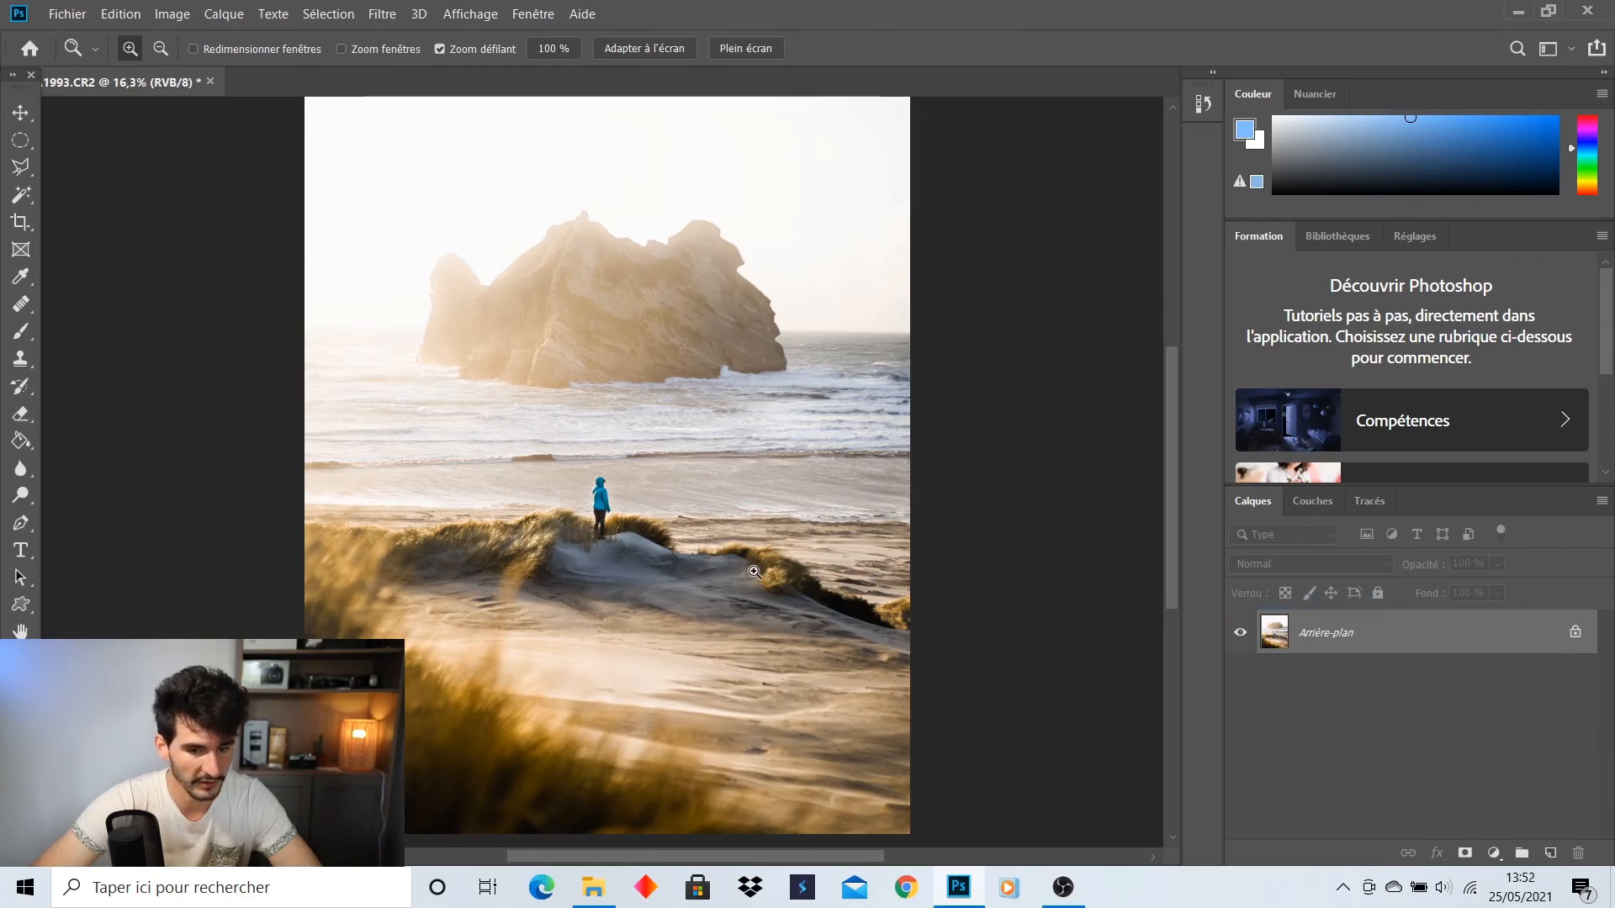
Save the cropped photo as a JPEG with quality 12 (Maximum) and the baseline standard format
click(67, 13)
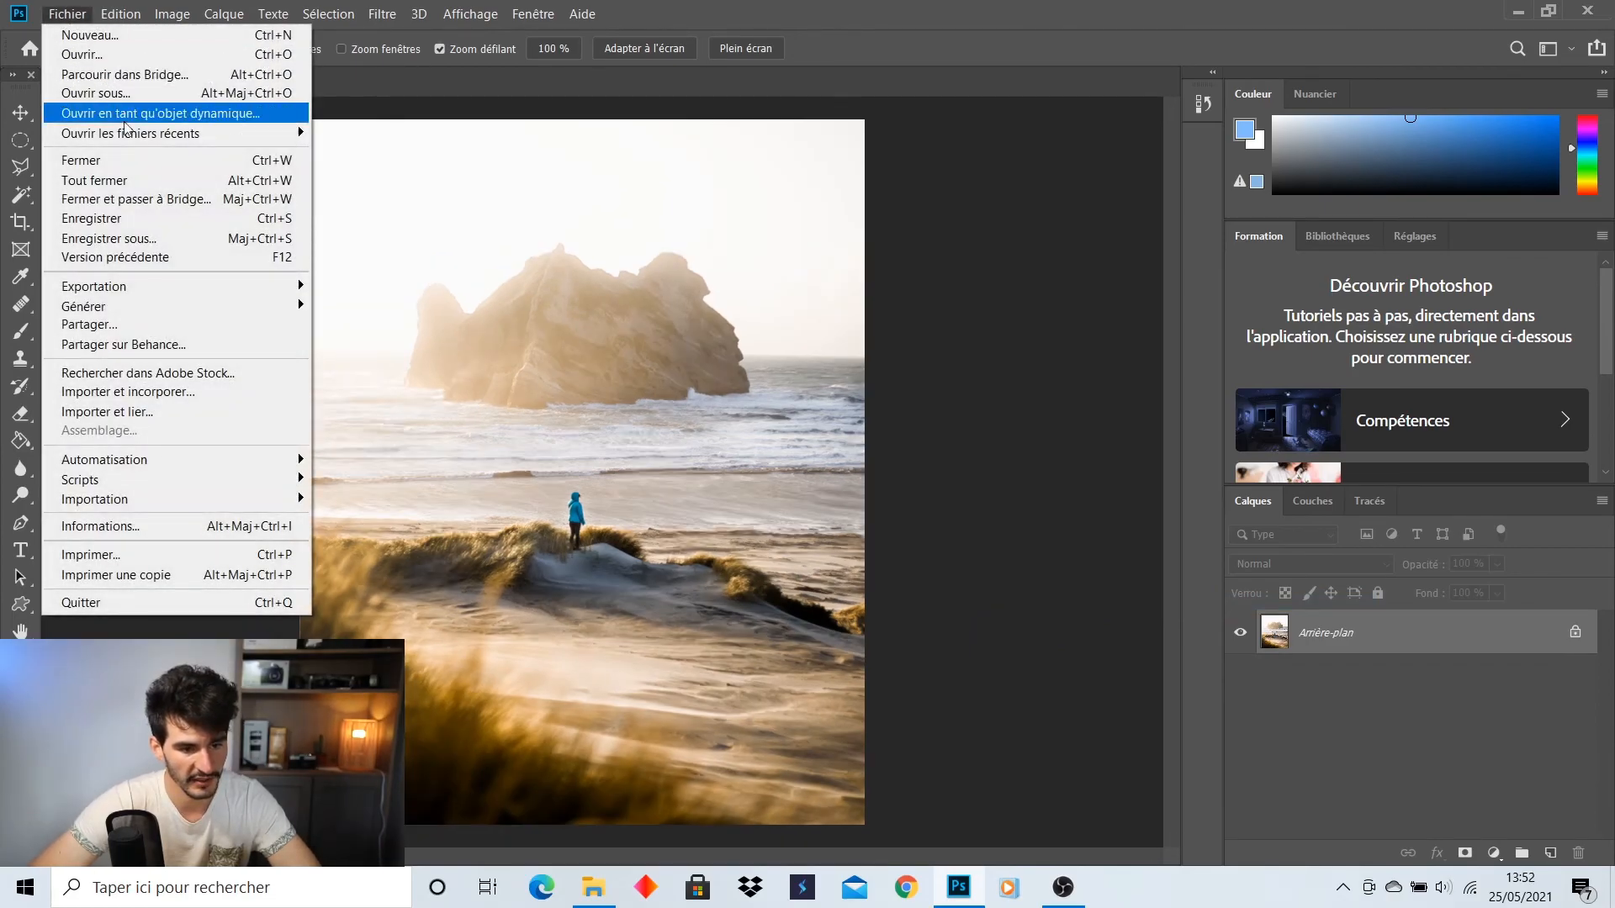
click(147, 240)
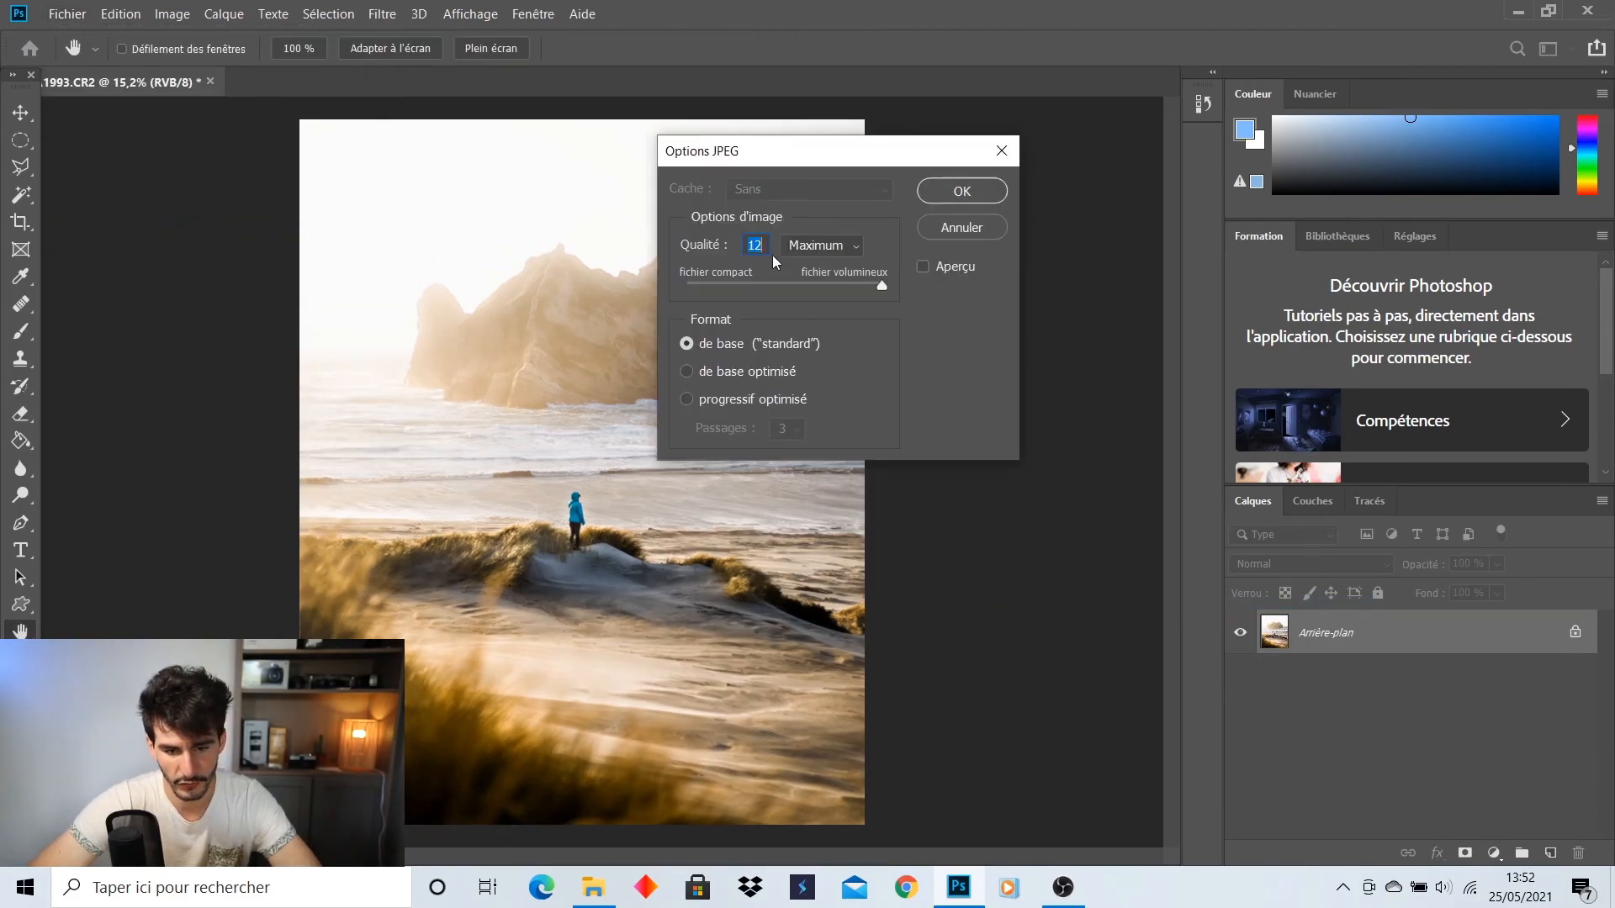
click(945, 192)
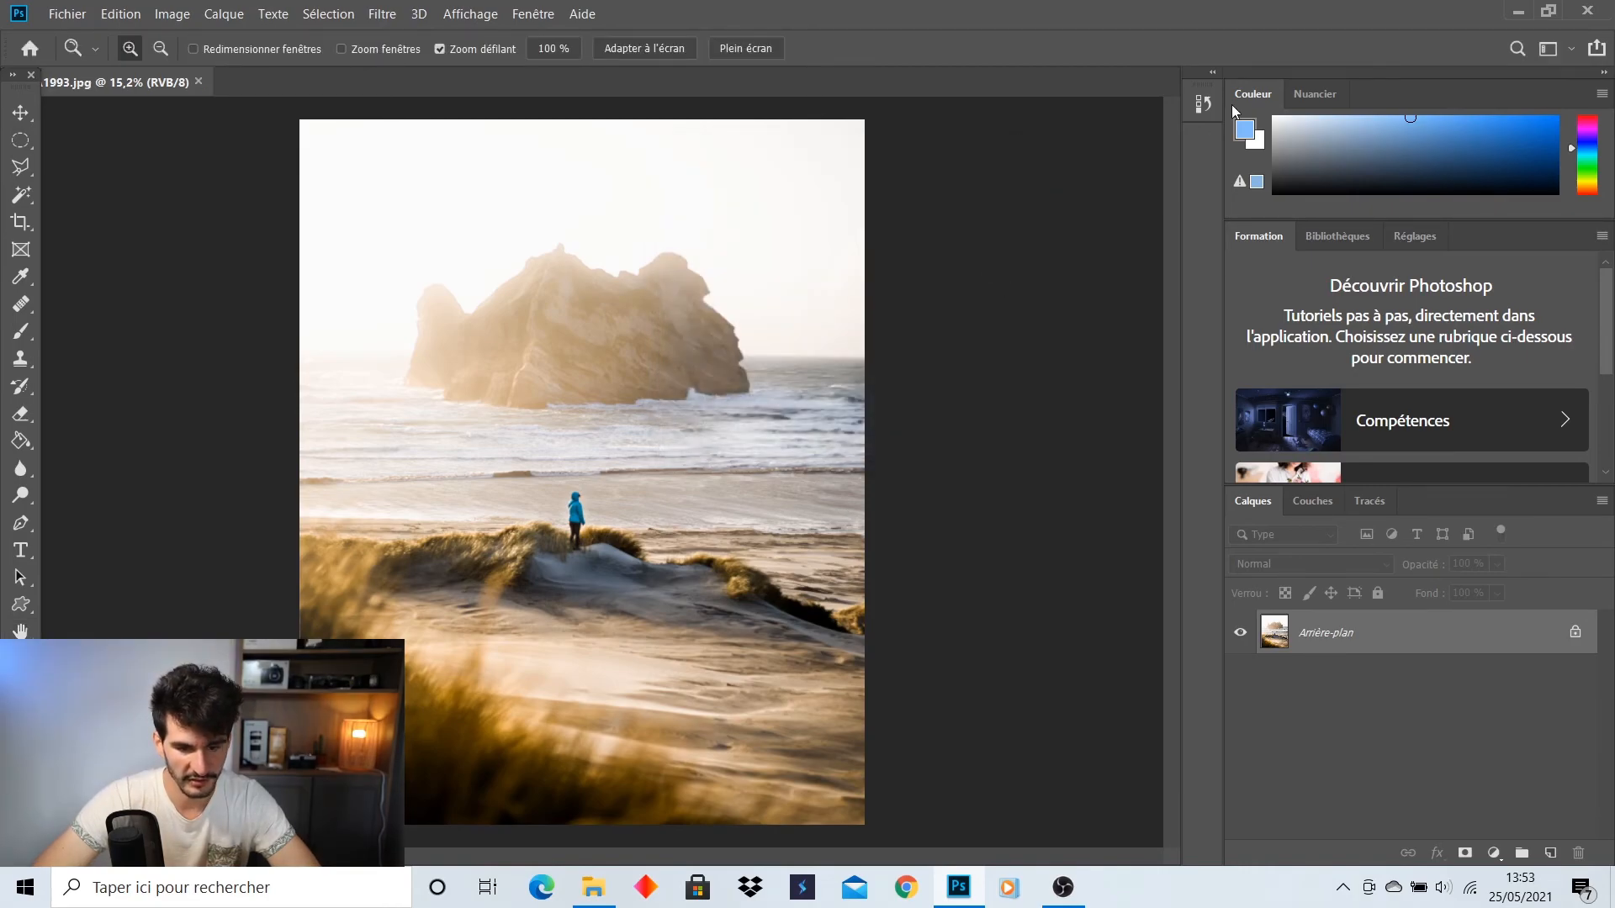